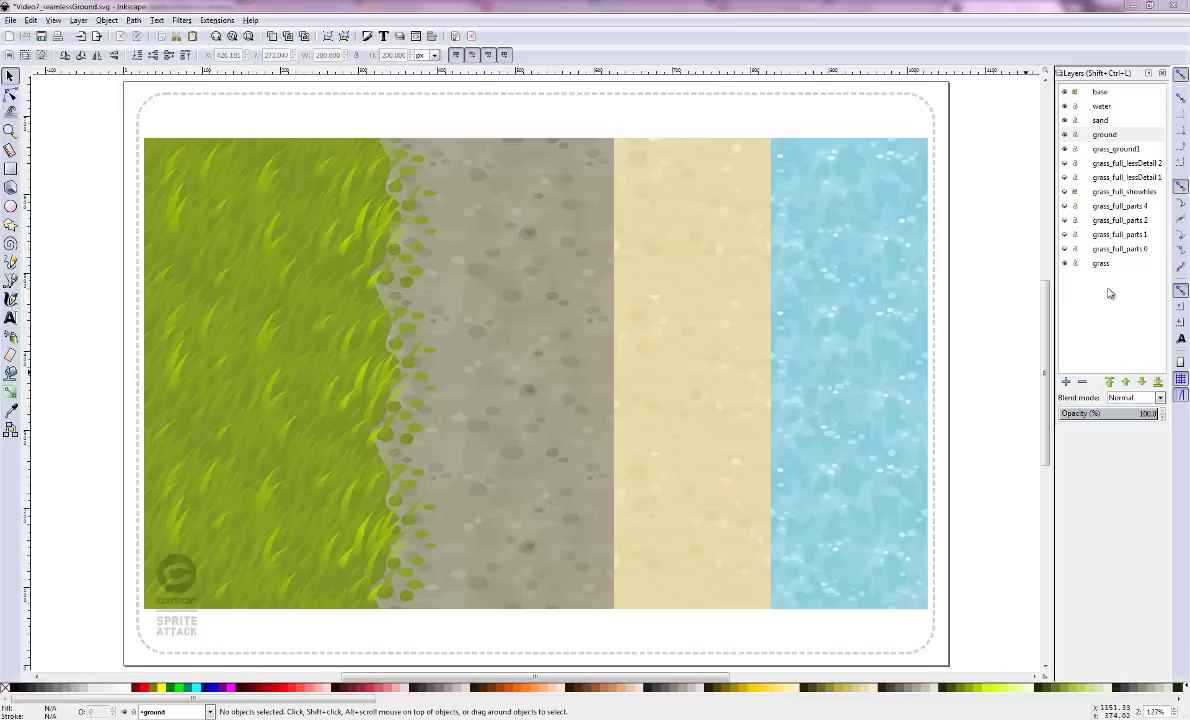
Hide the sand, water and ground strip layers and show the tiled grass layer
left_click(1065, 120)
left_click(1065, 106)
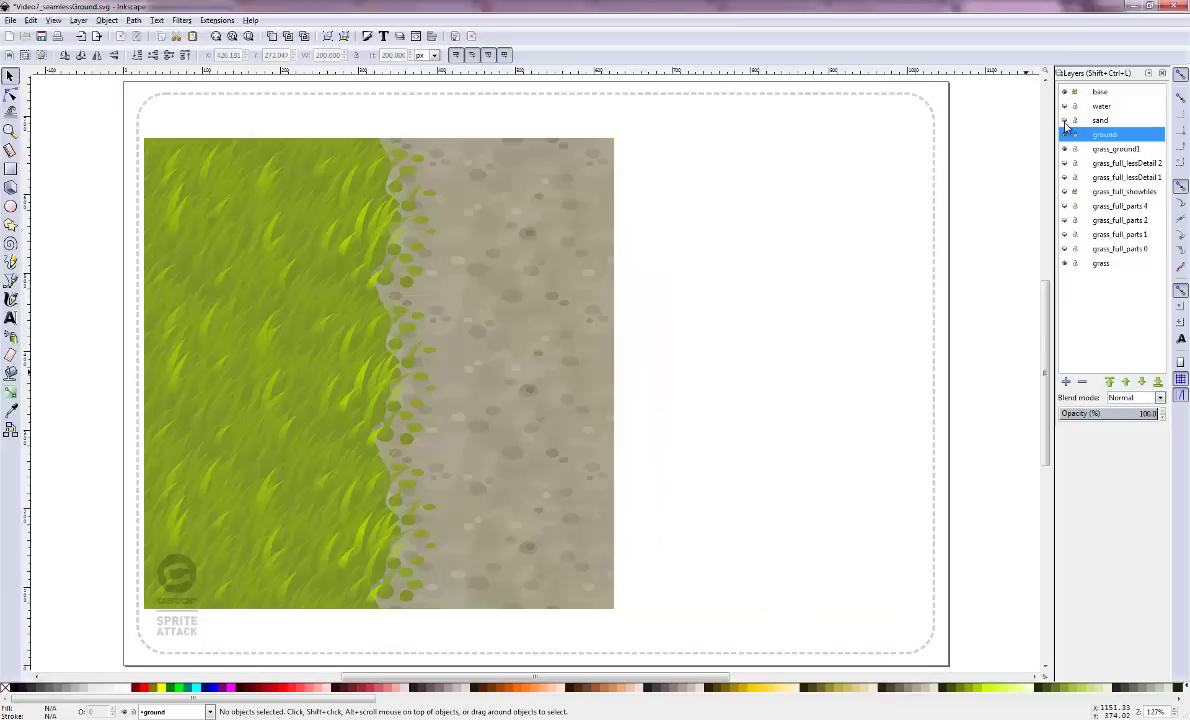
left_click(1065, 134)
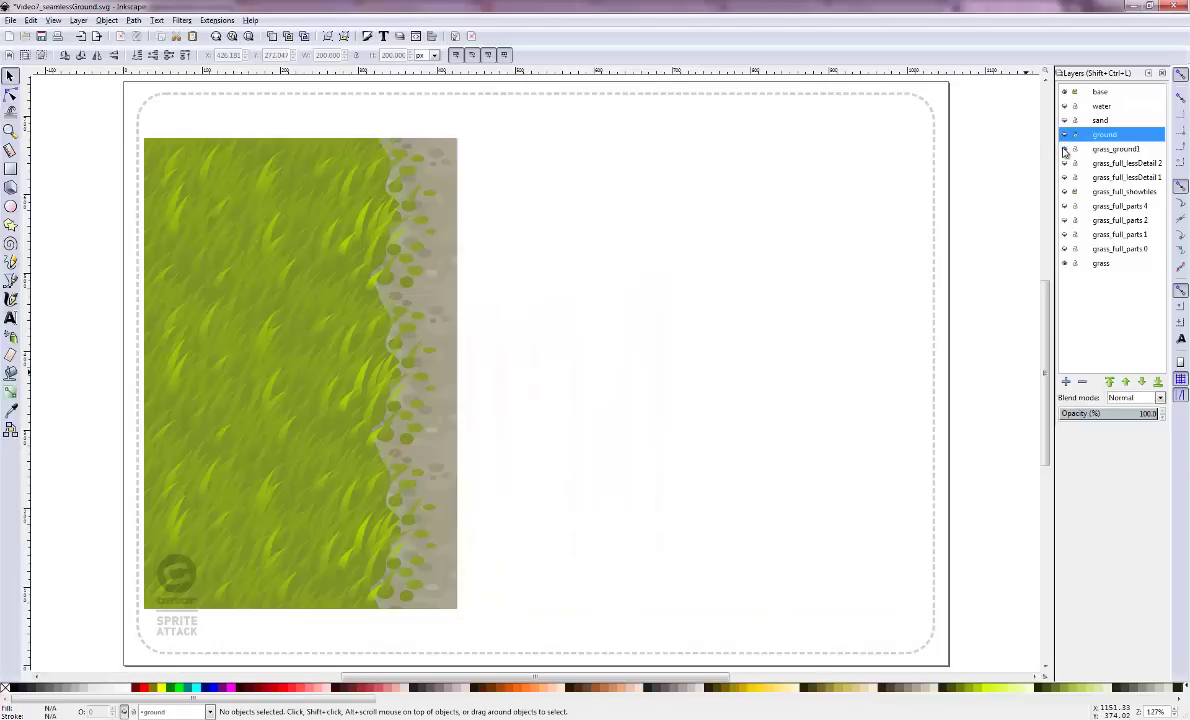
left_click(1065, 149)
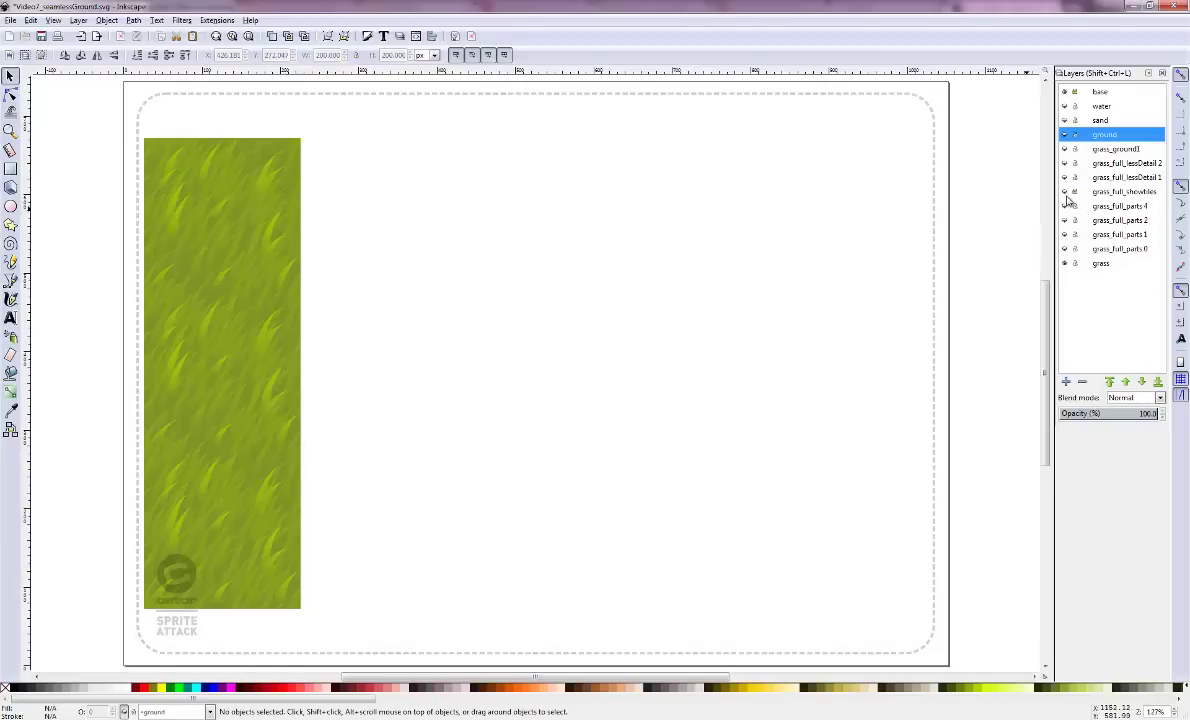
left_click(1064, 191)
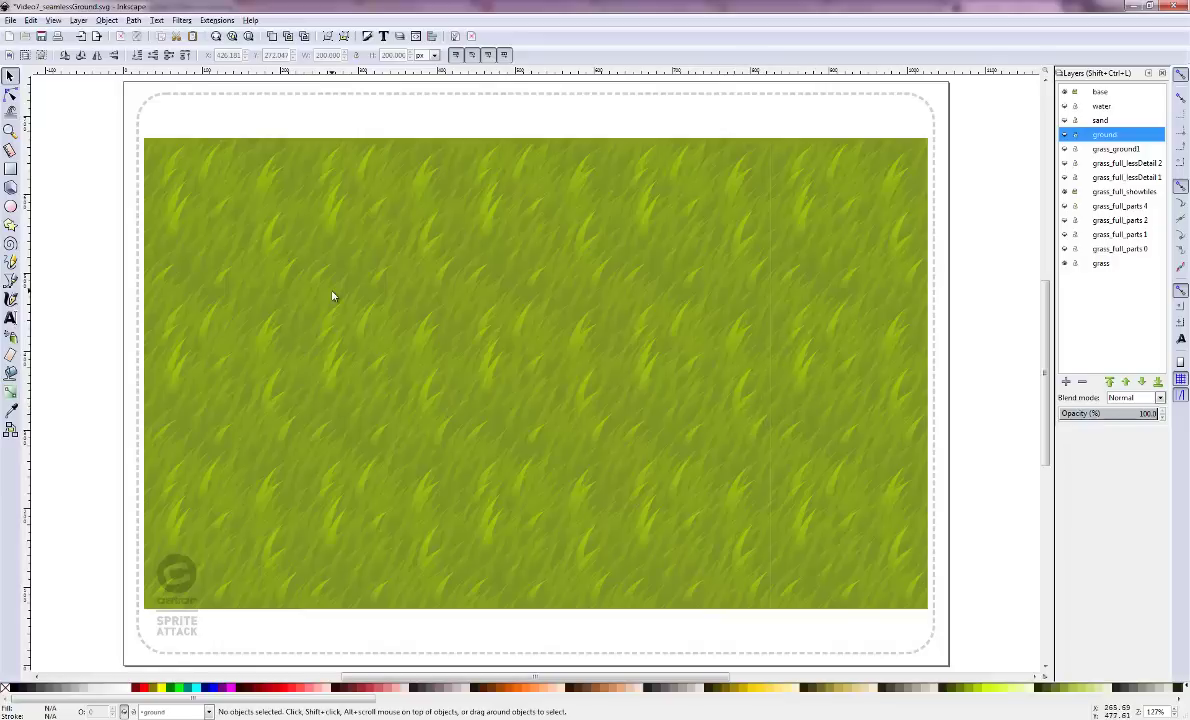
Zoom far into the grass texture to inspect a seam, then return to the whole page
key("z")
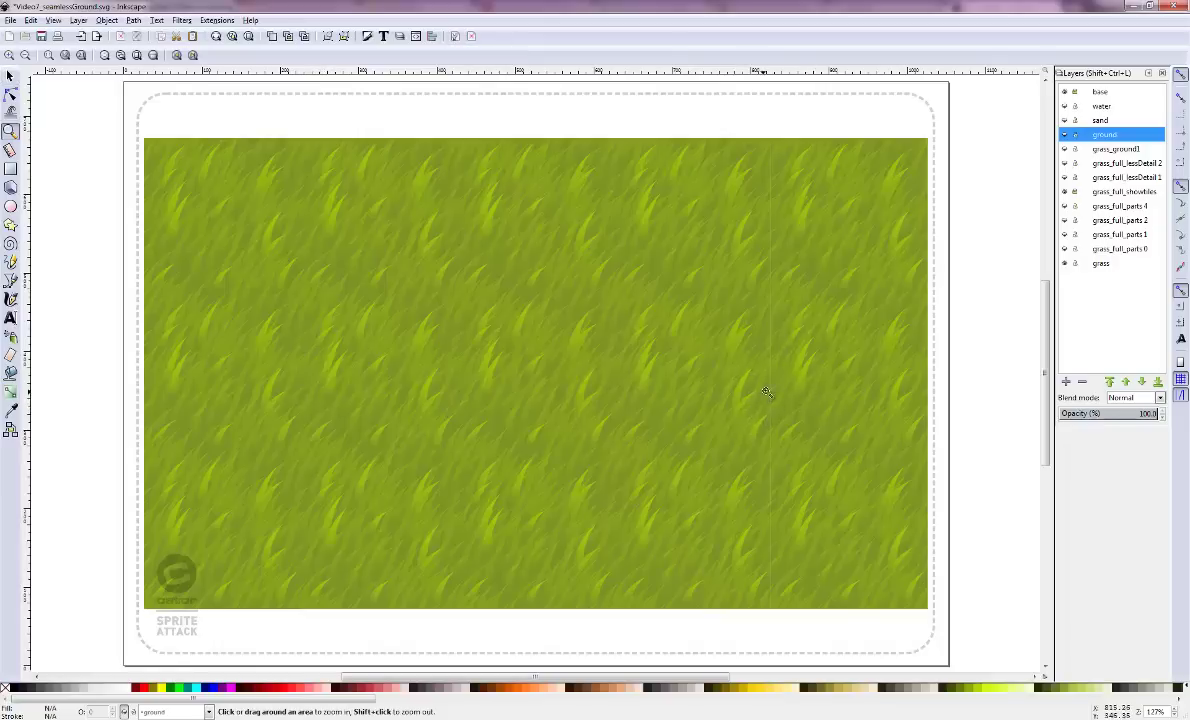
left_click_drag(709, 362, 731, 387)
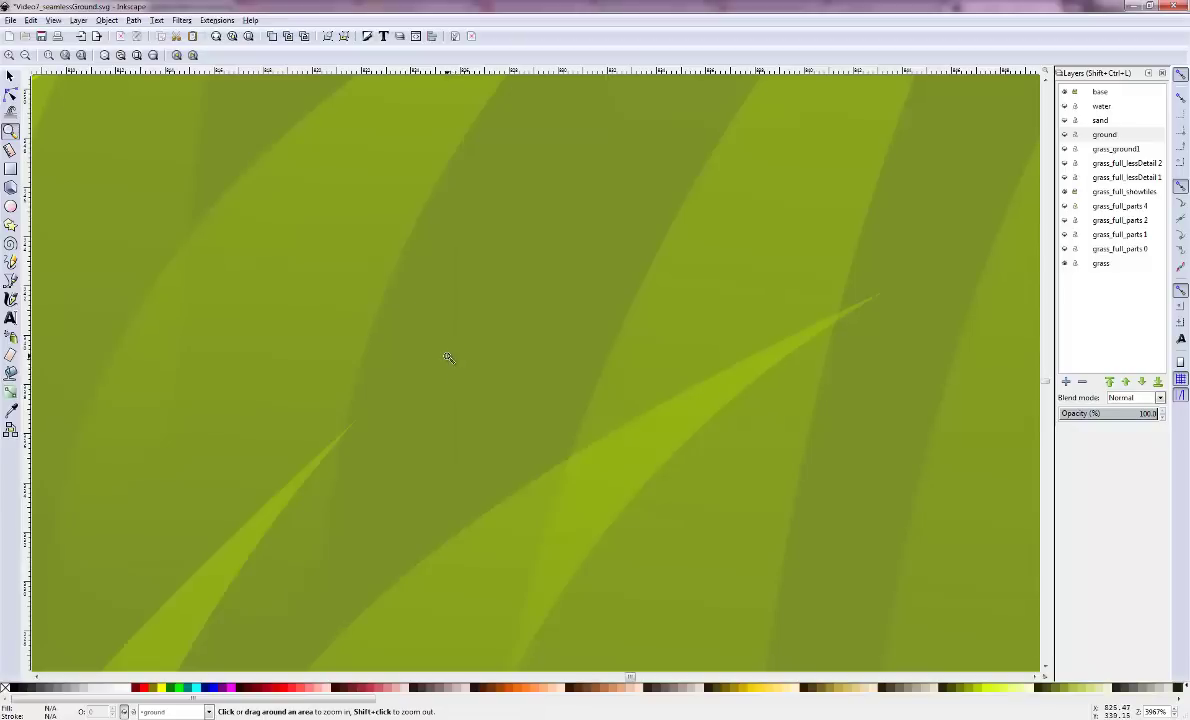
key("e")
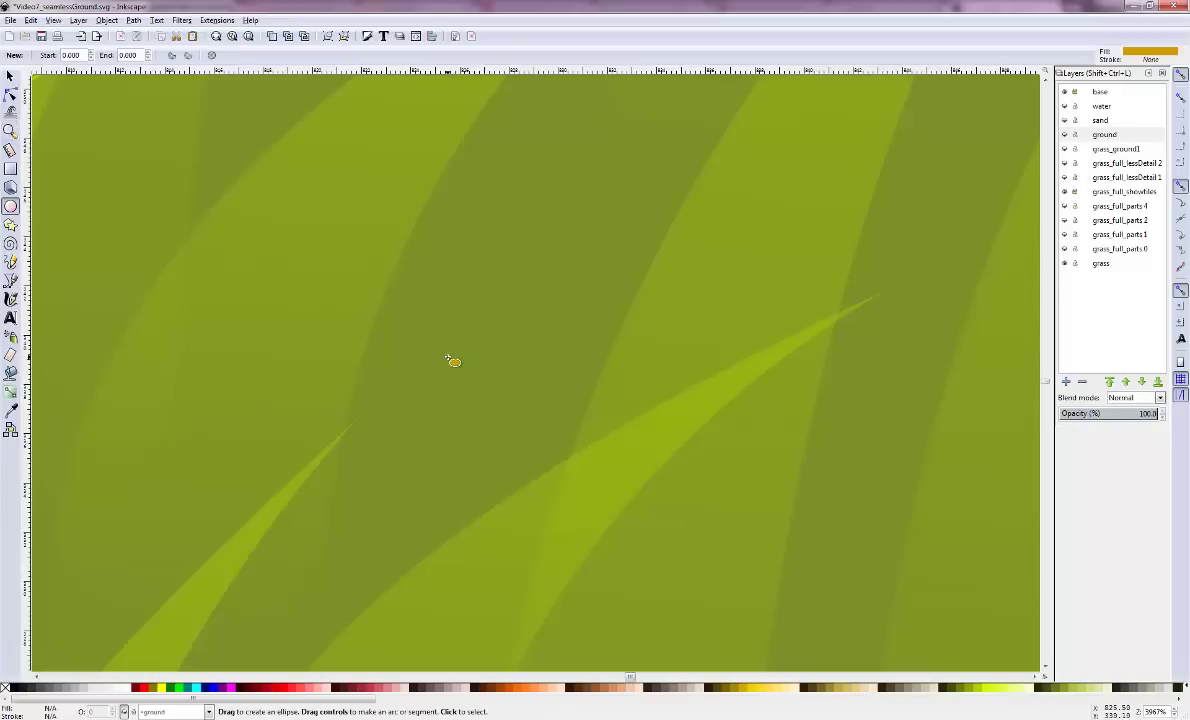
key("5")
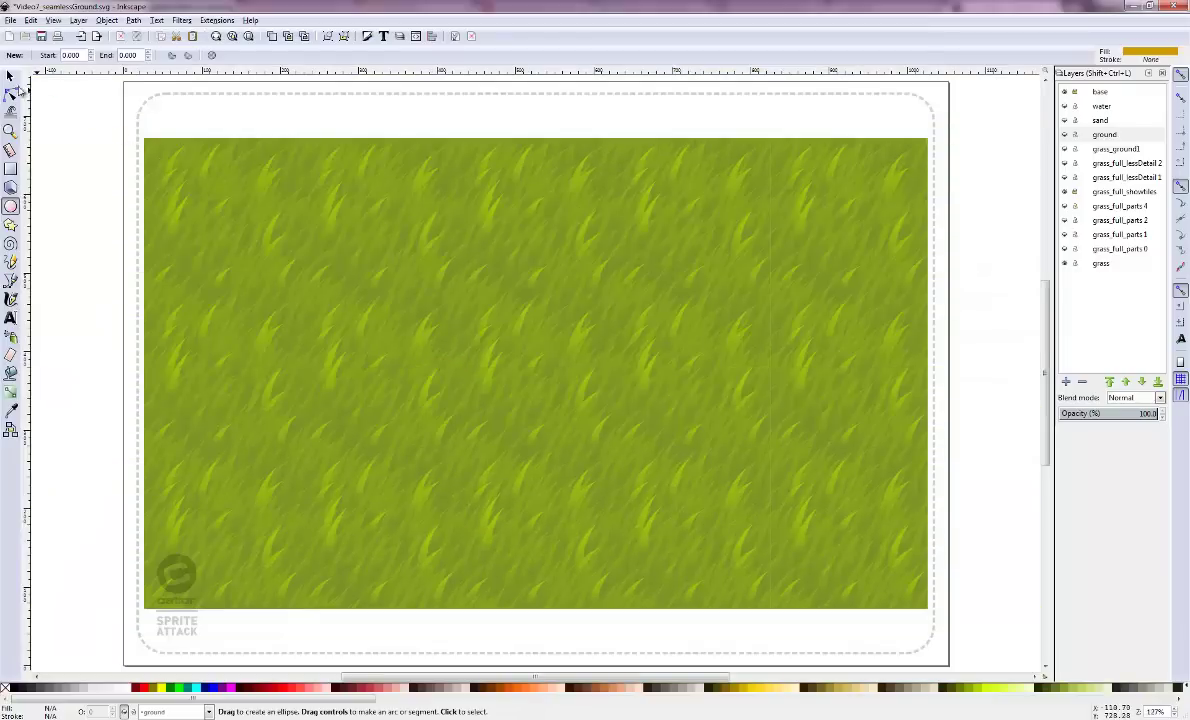
Hide the tiled grass and texture strip layers, show the grass parts, and make grass_full_parts 0 current
left_click(10, 75)
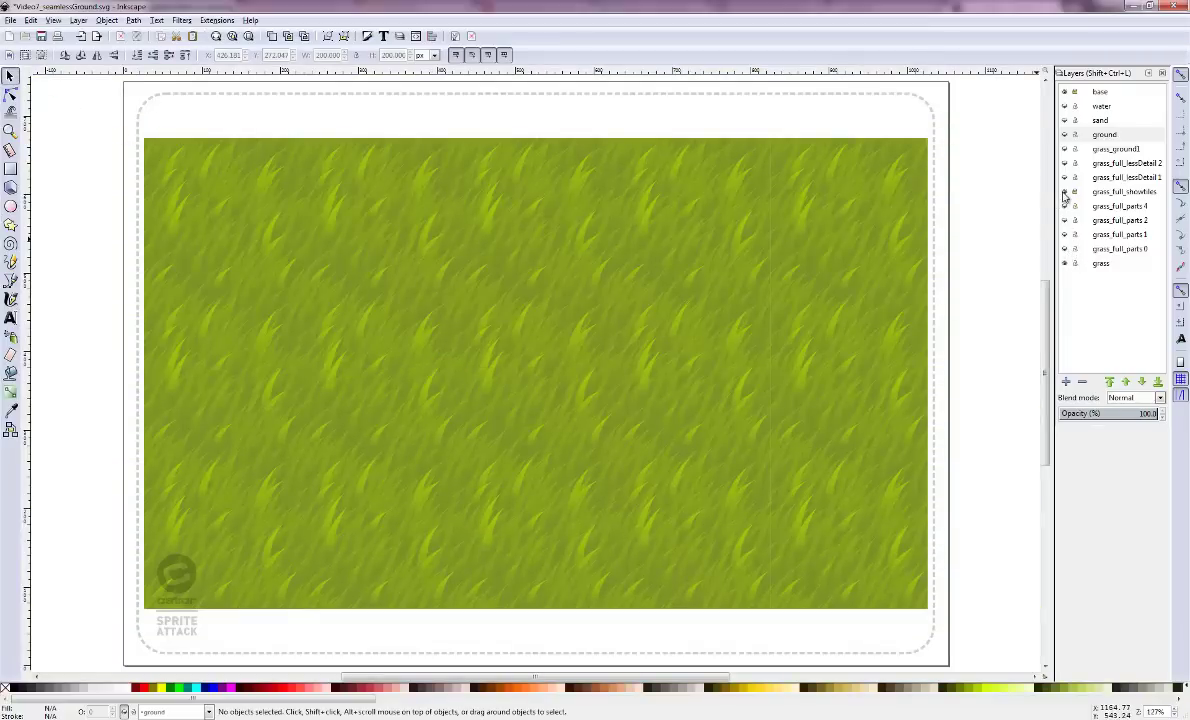
left_click(1065, 249)
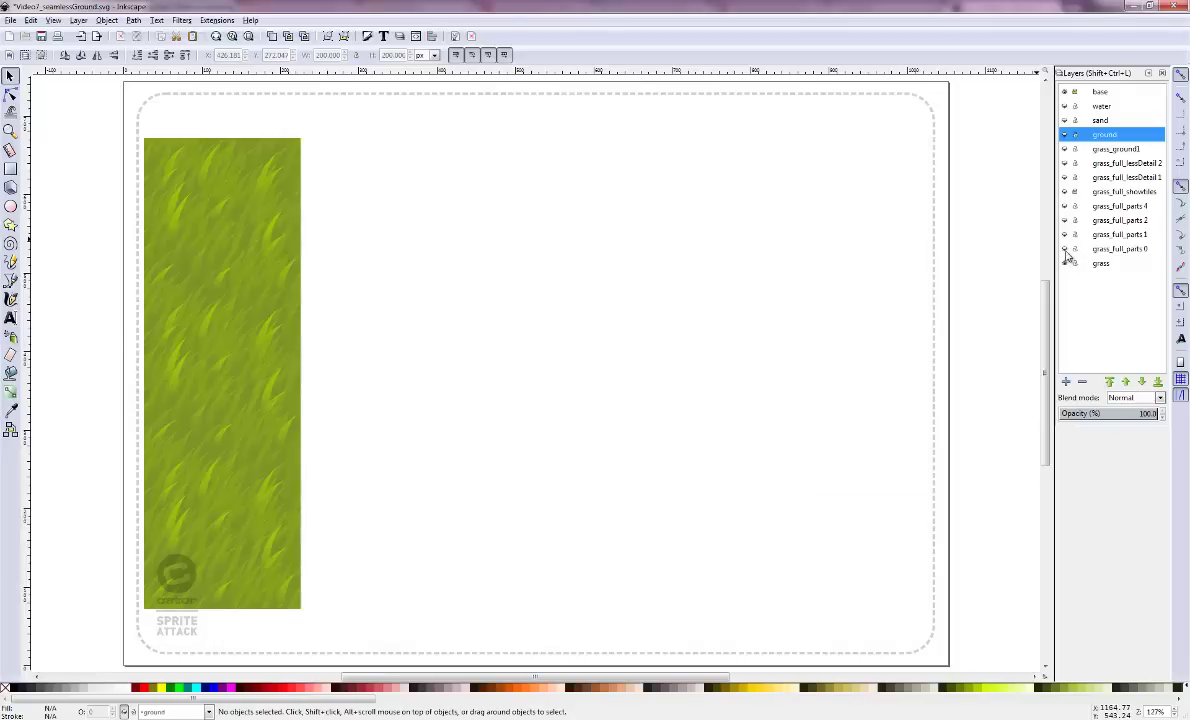
left_click(1065, 249)
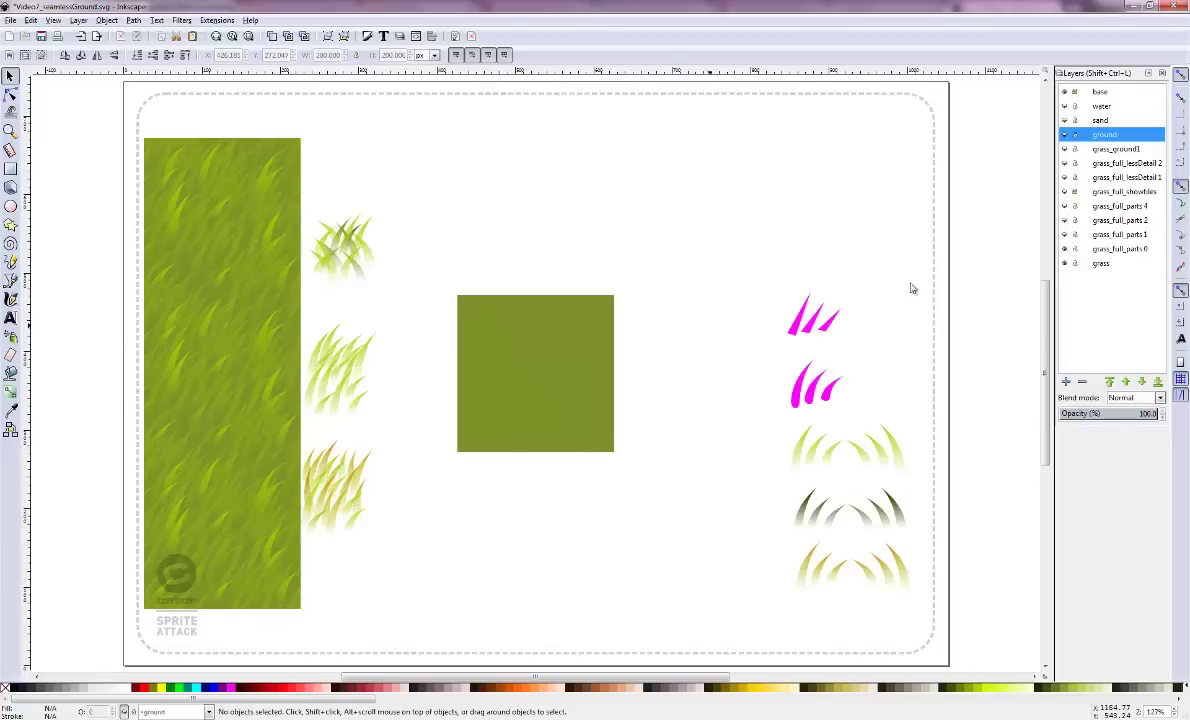
left_click(1066, 263)
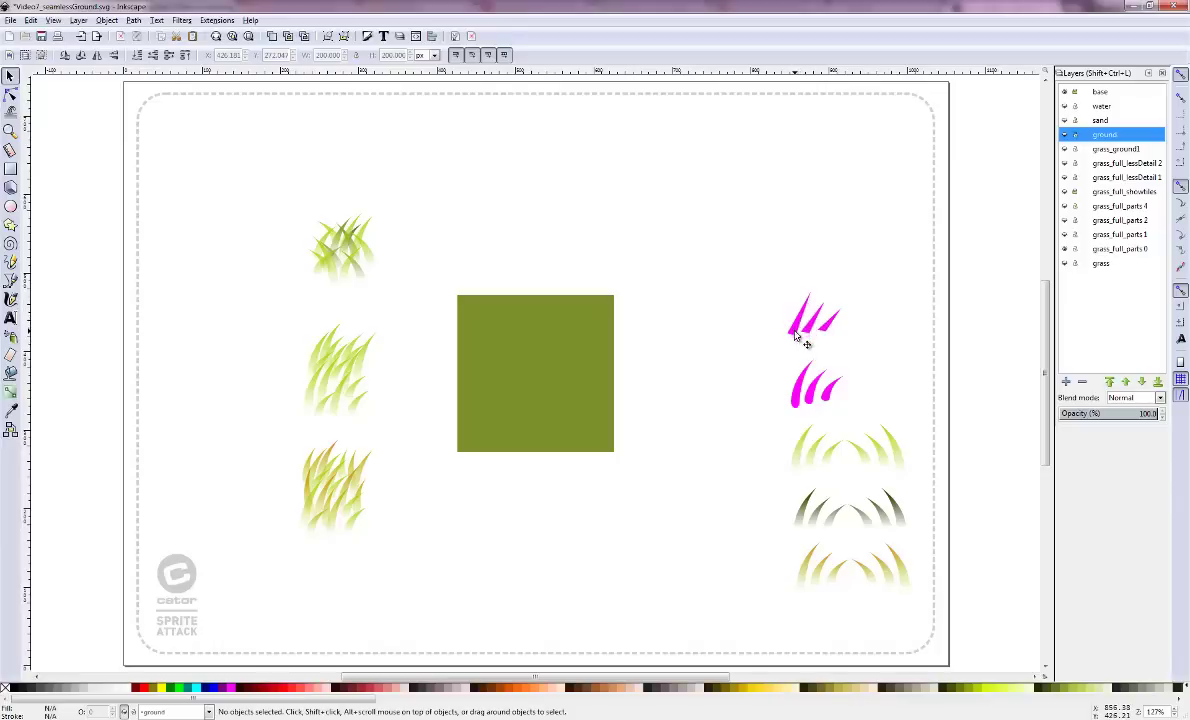
left_click(825, 336)
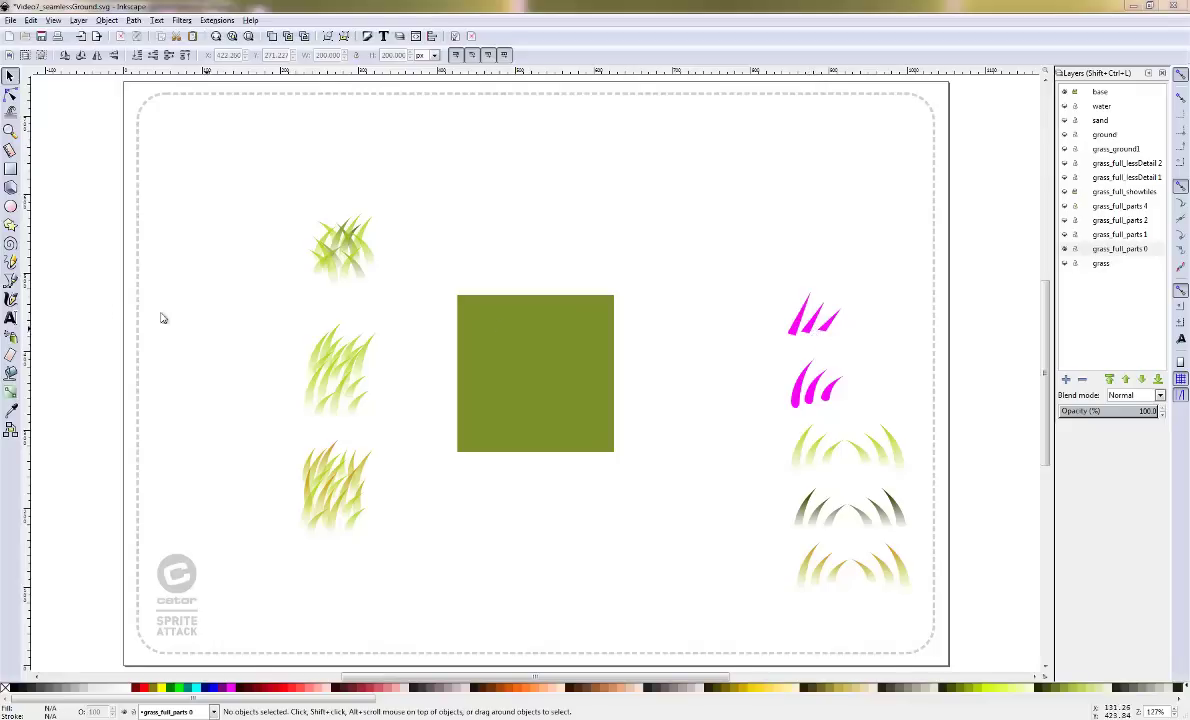
Draw a closed three-point black triangle beside the olive square and select all its nodes
left_click(11, 281)
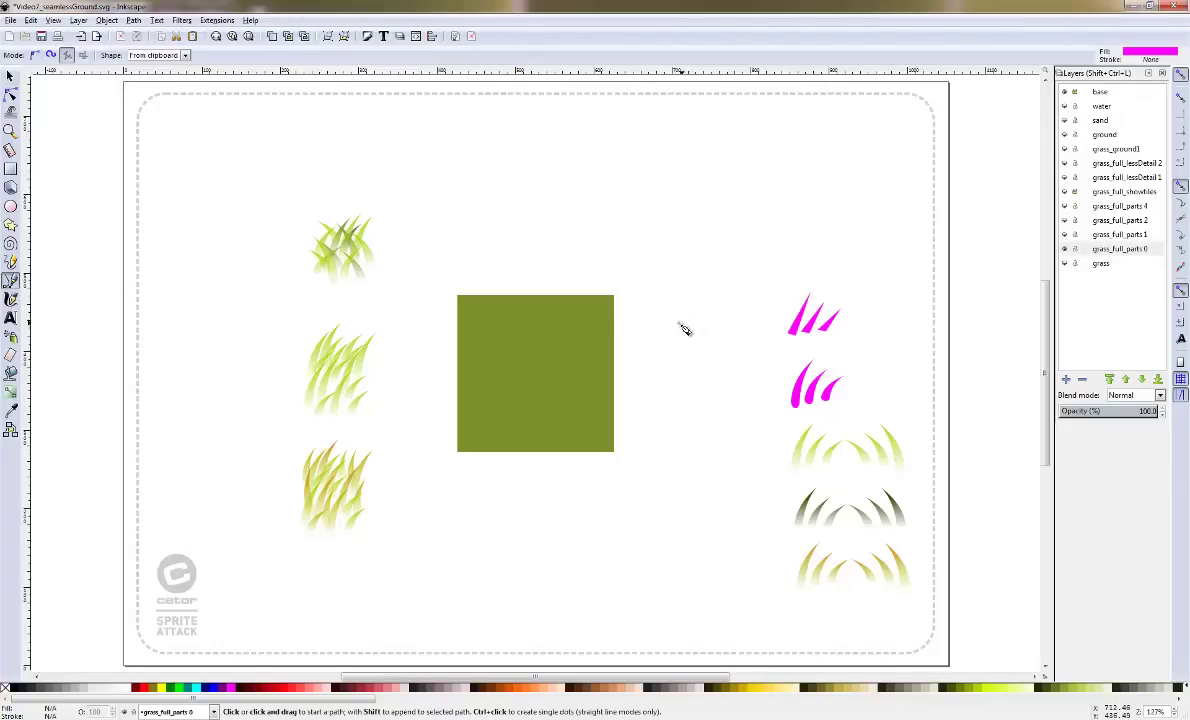
left_click(679, 322)
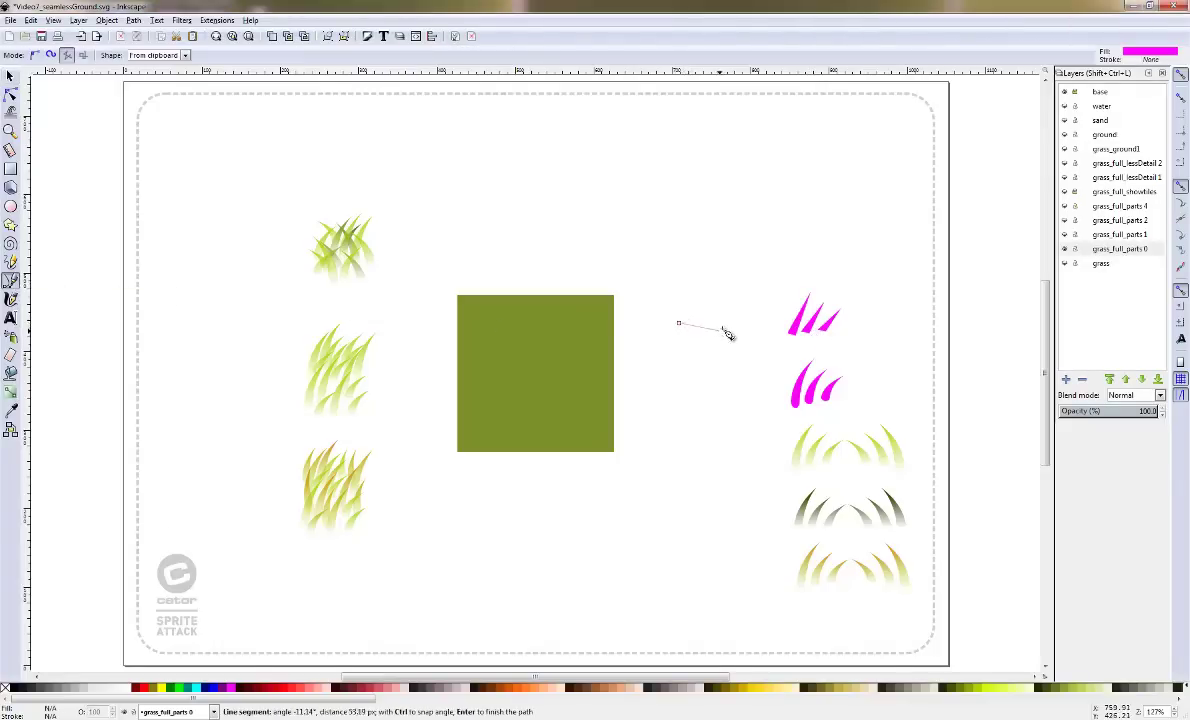
left_click(698, 220)
left_click(717, 325)
left_click(679, 322)
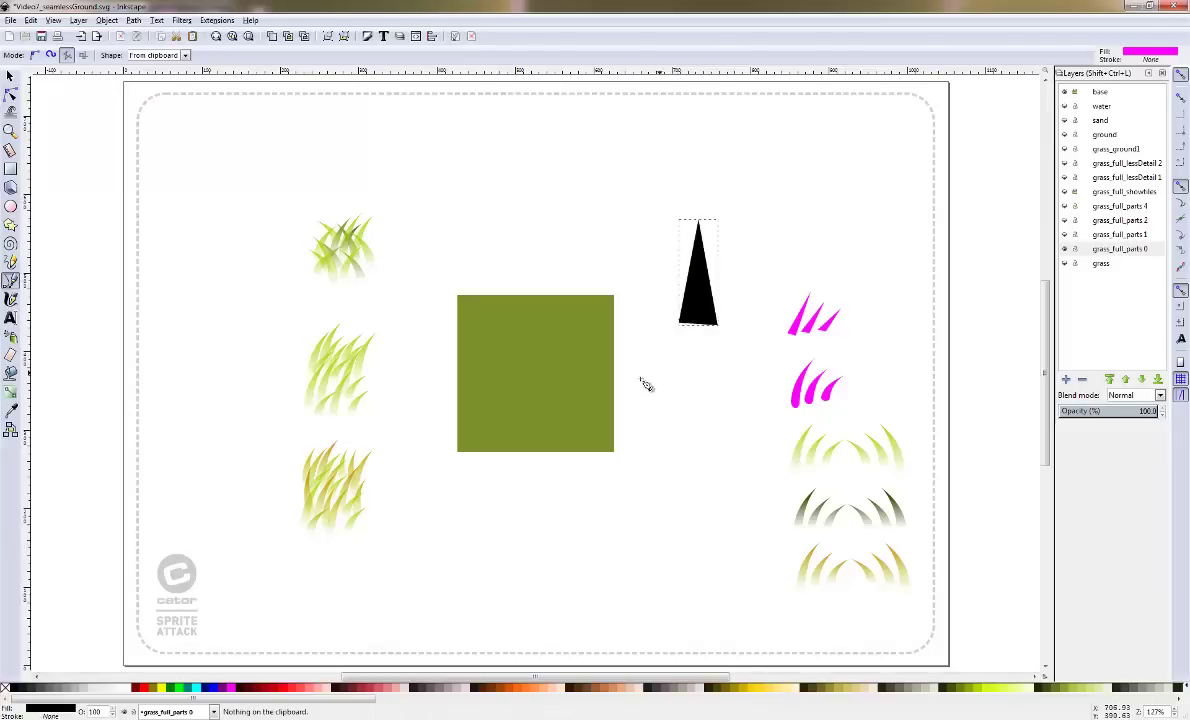
left_click(11, 93)
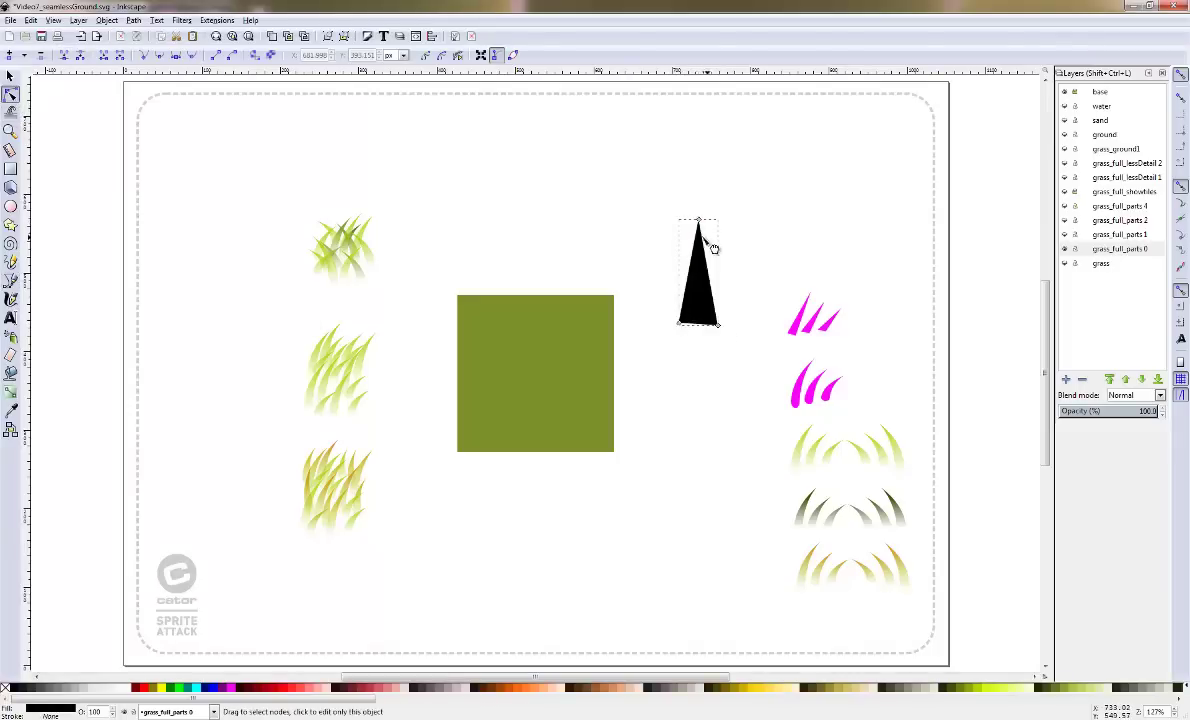
left_click_drag(655, 206, 740, 345)
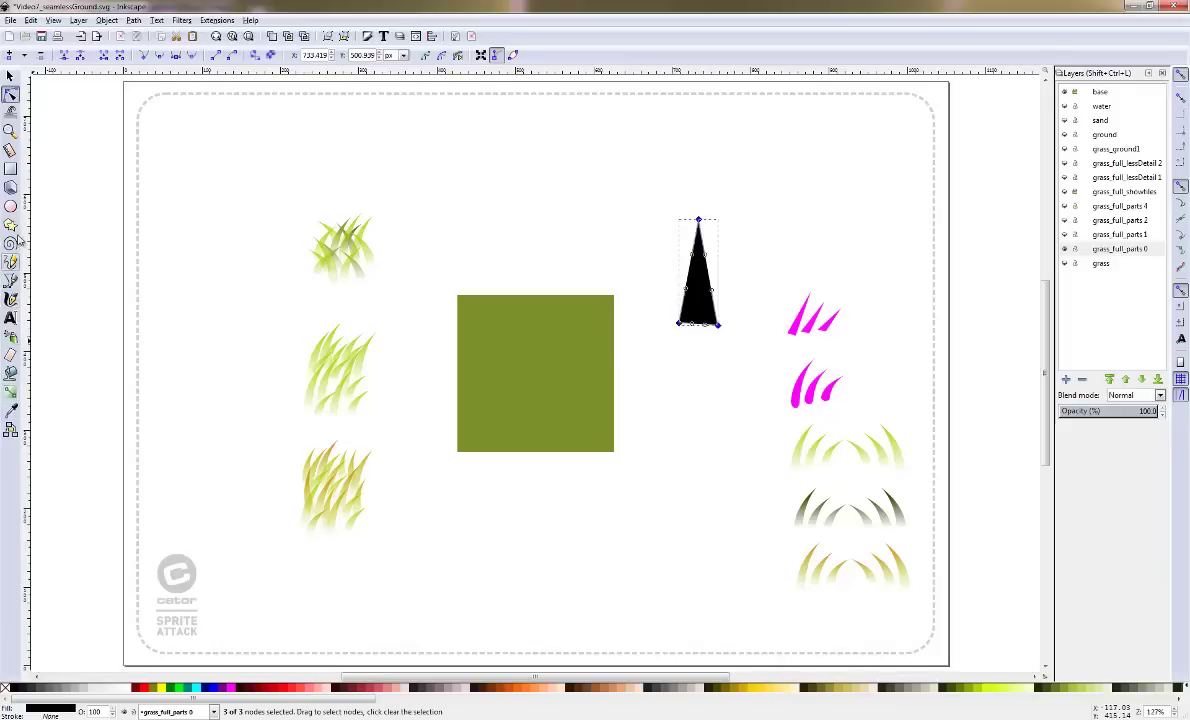
Zoom in on the triangle, select all its nodes and make the segments curves
left_click(10, 130)
left_click_drag(588, 186, 784, 348)
left_click(10, 93)
left_click_drag(519, 154, 597, 208)
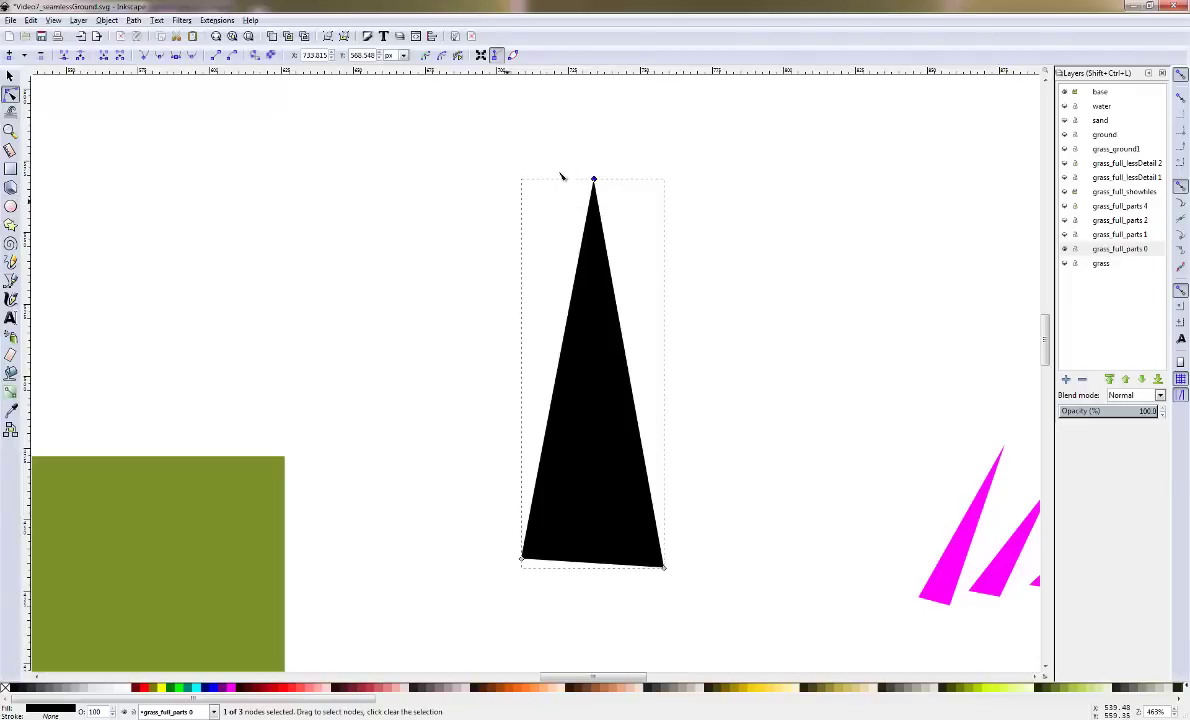
left_click_drag(513, 154, 470, 417)
key("ctrl+a")
left_click(231, 56)
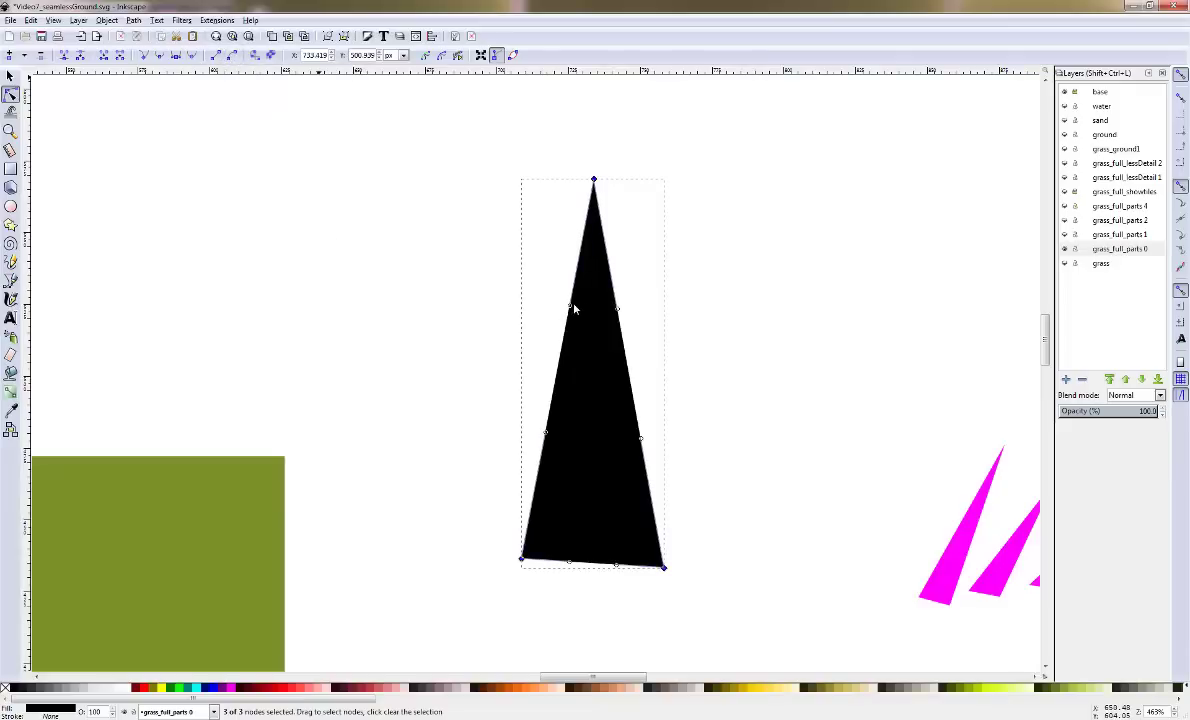
Bend the sides into a tapering curved blade and round off its bottom end
left_click_drag(570, 306, 467, 309)
left_click_drag(545, 432, 489, 478)
left_click_drag(619, 311, 524, 350)
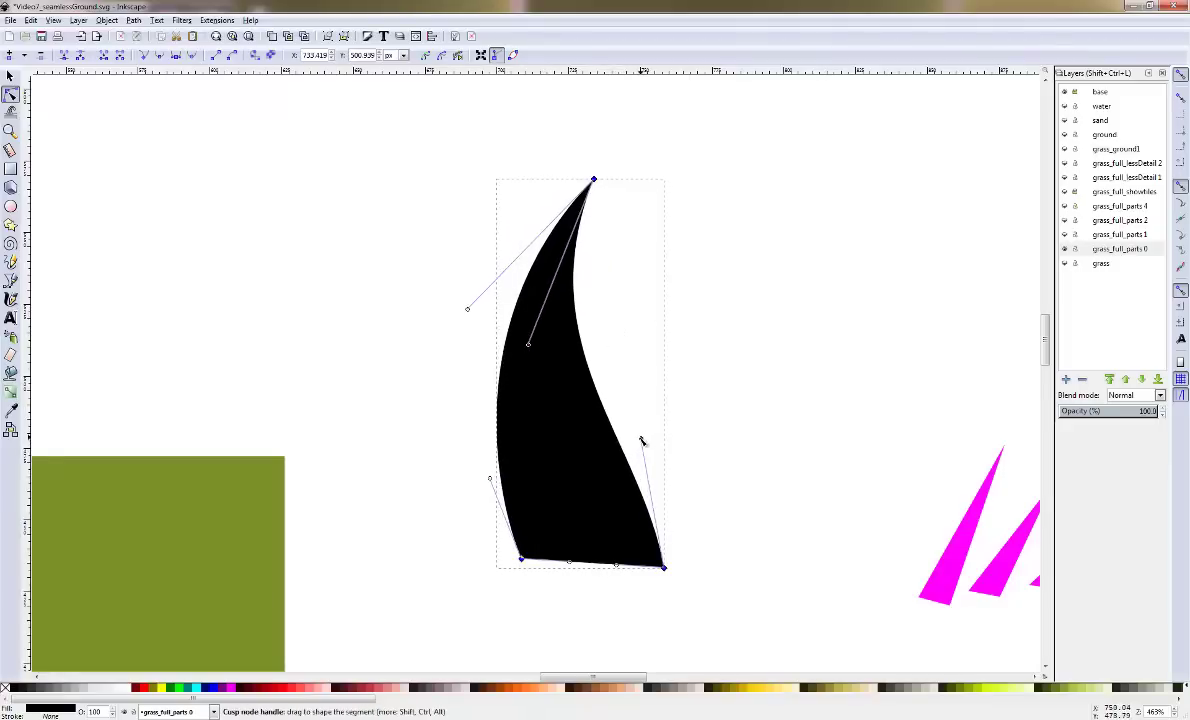
left_click_drag(642, 441, 578, 468)
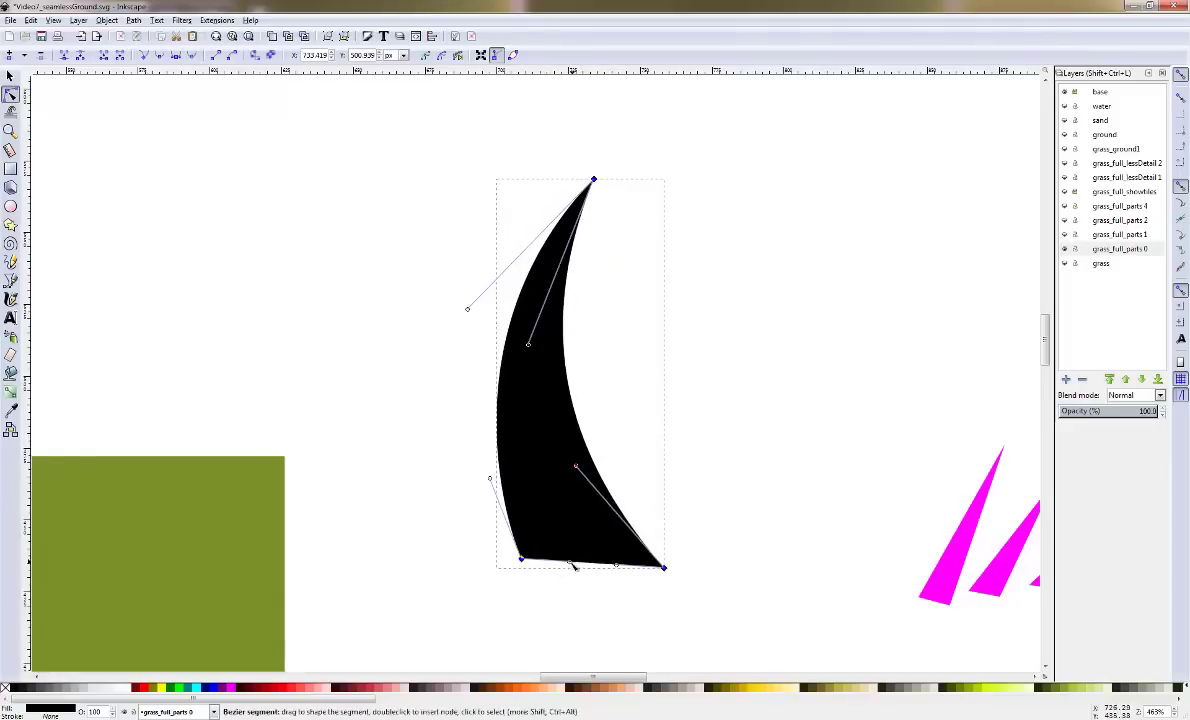
left_click_drag(570, 564, 551, 638)
left_click_drag(616, 566, 579, 515)
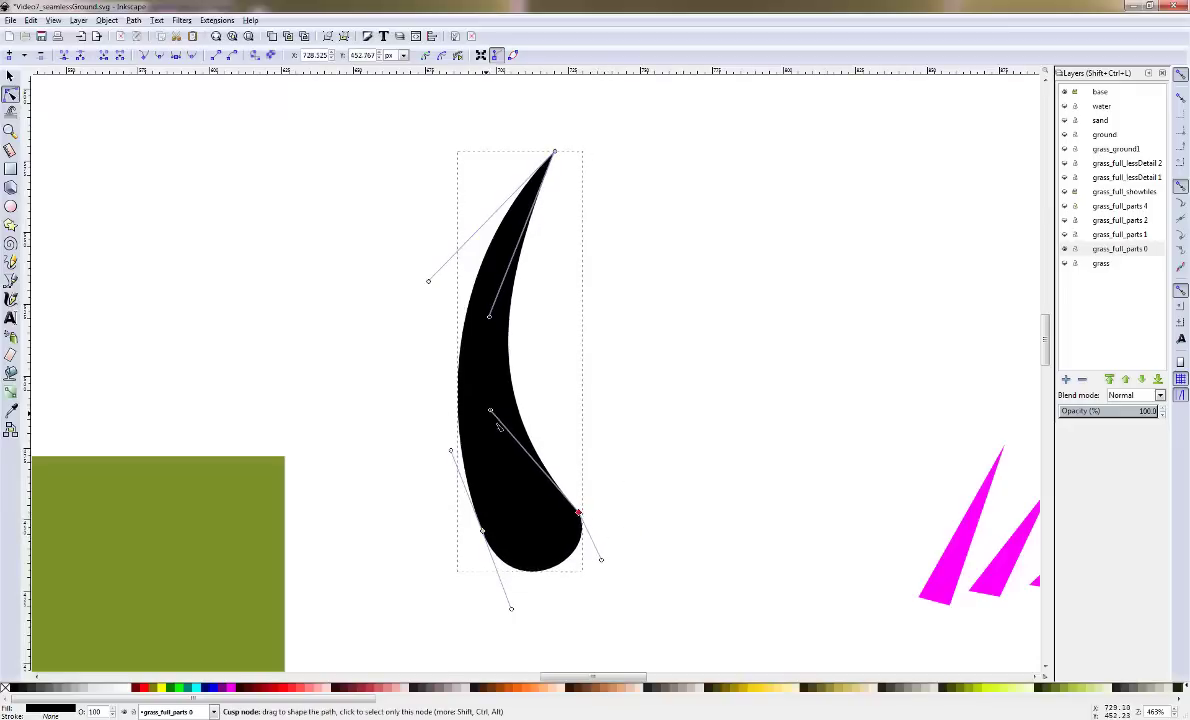
left_click_drag(490, 410, 521, 432)
left_click_drag(601, 559, 614, 582)
left_click_drag(512, 613, 512, 620)
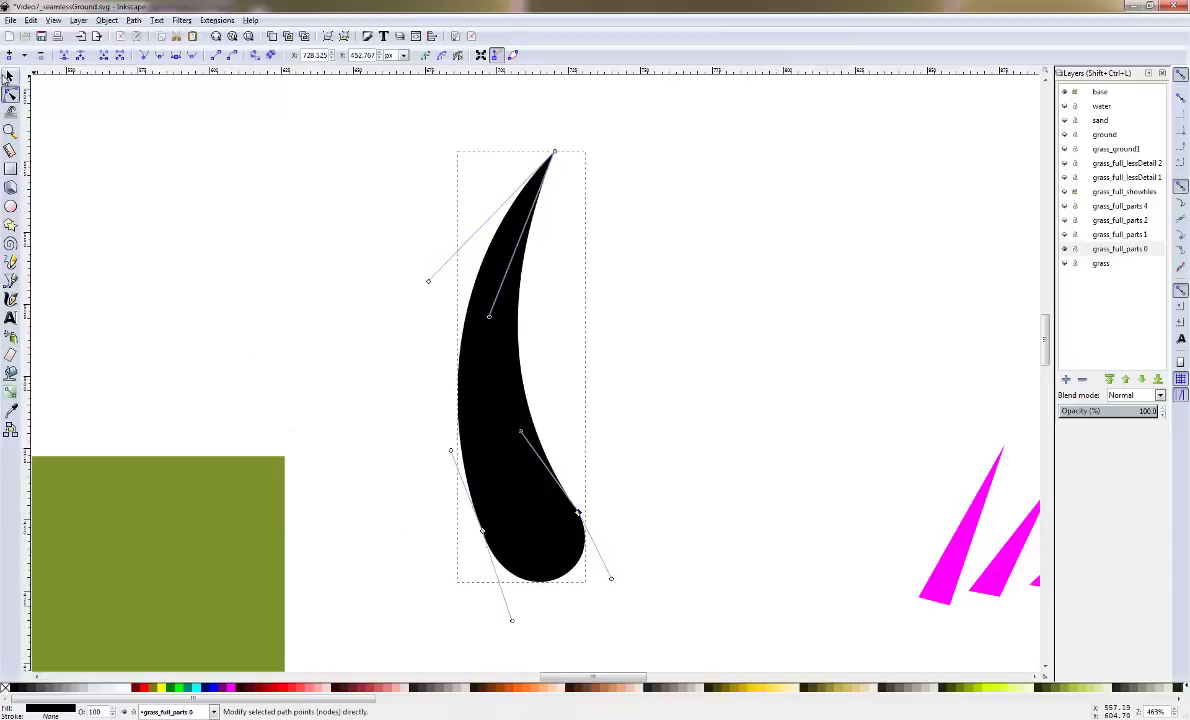
left_click(10, 76)
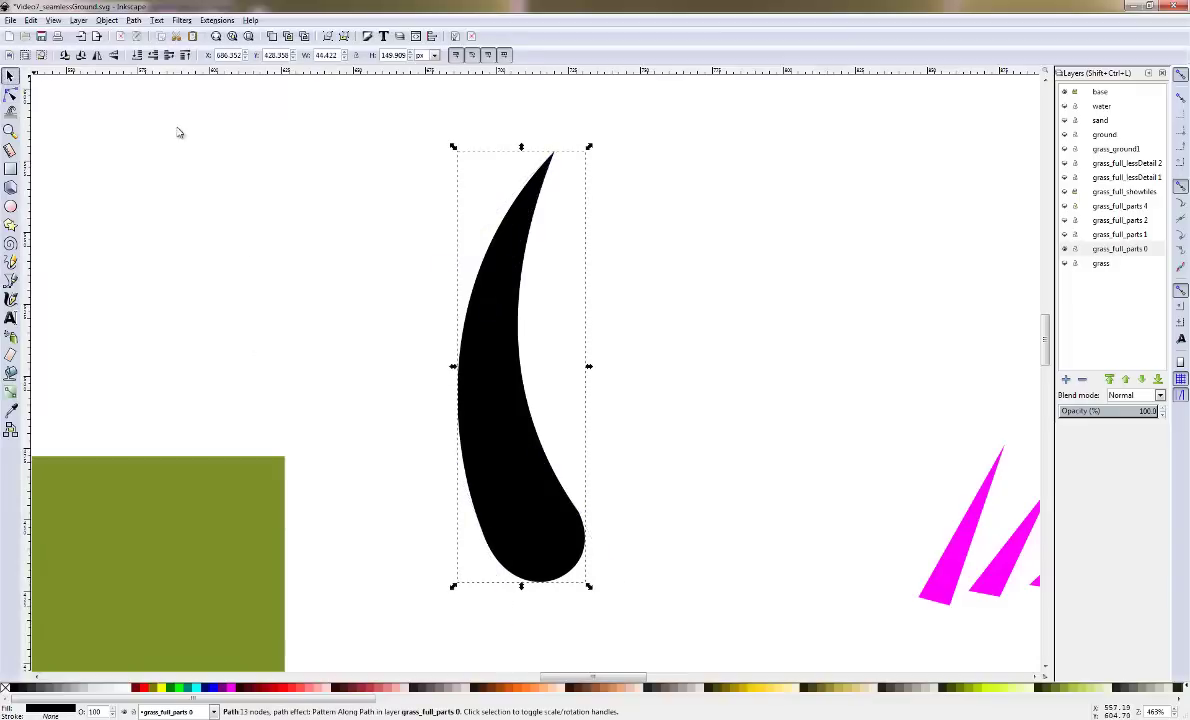
Tilt the grass blade to lean right and stretch it taller
left_click(548, 180)
left_click_drag(591, 150, 665, 208)
left_click(548, 276)
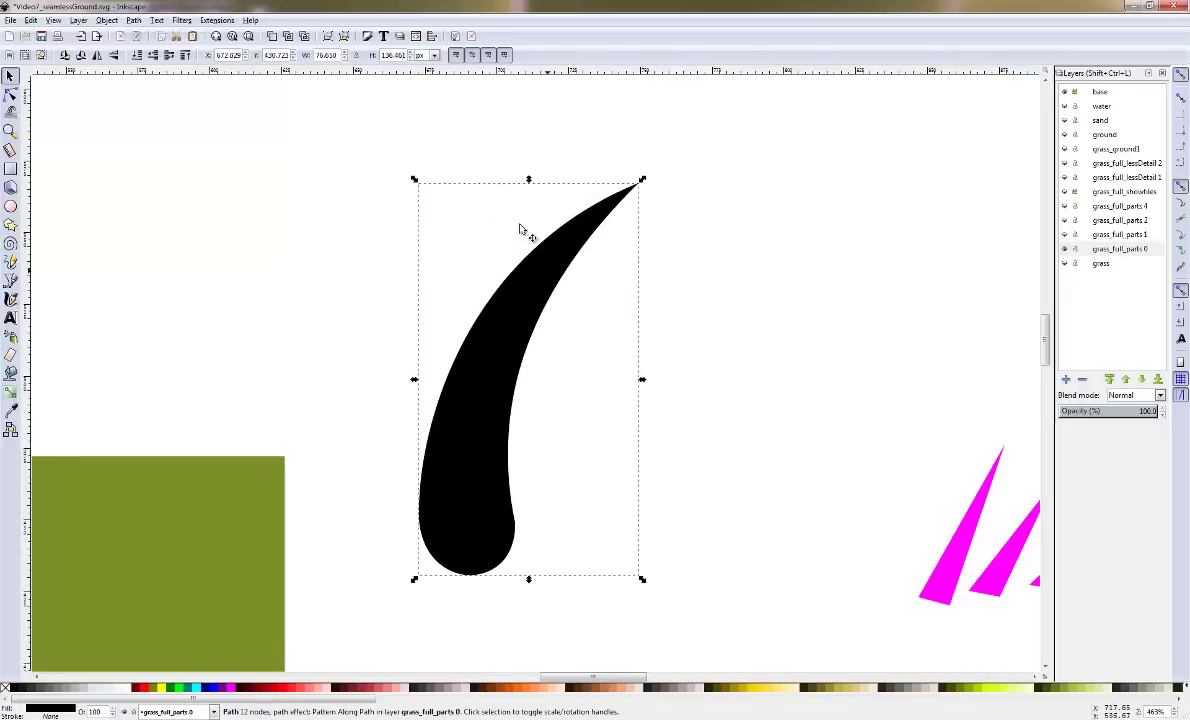
left_click_drag(530, 178, 531, 140)
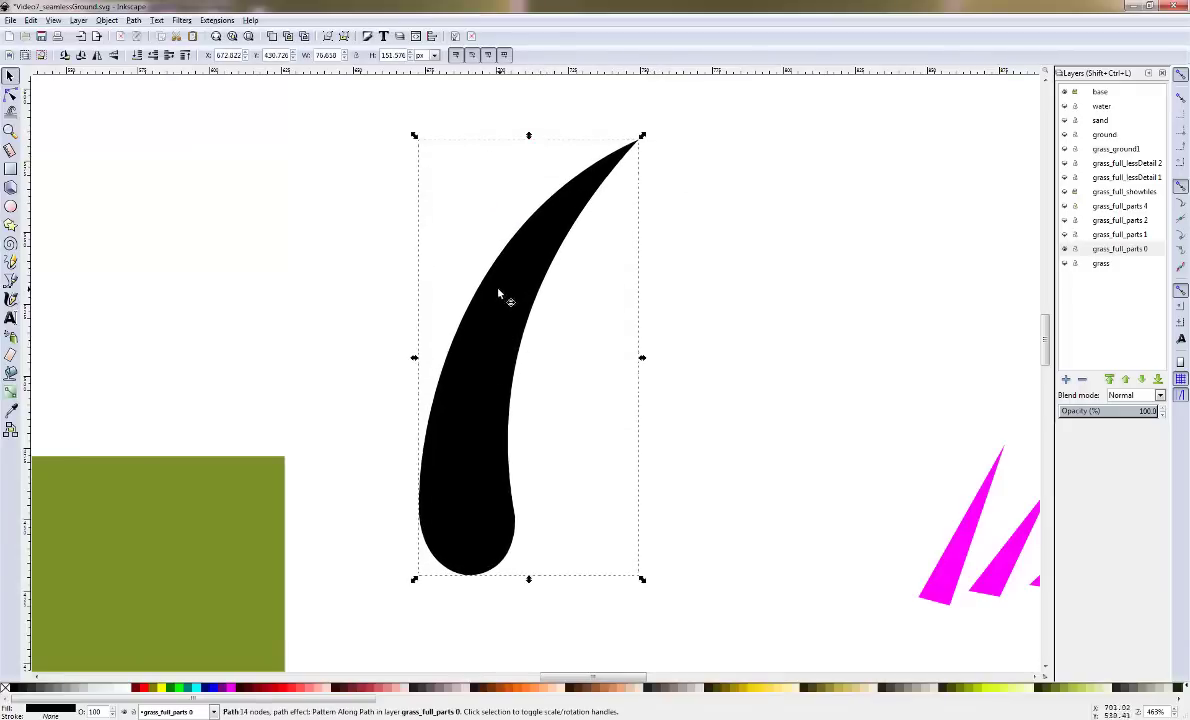
Duplicate the blade, move the copy to the right, and make it shorter
key("ctrl+d")
left_click_drag(498, 293, 698, 199)
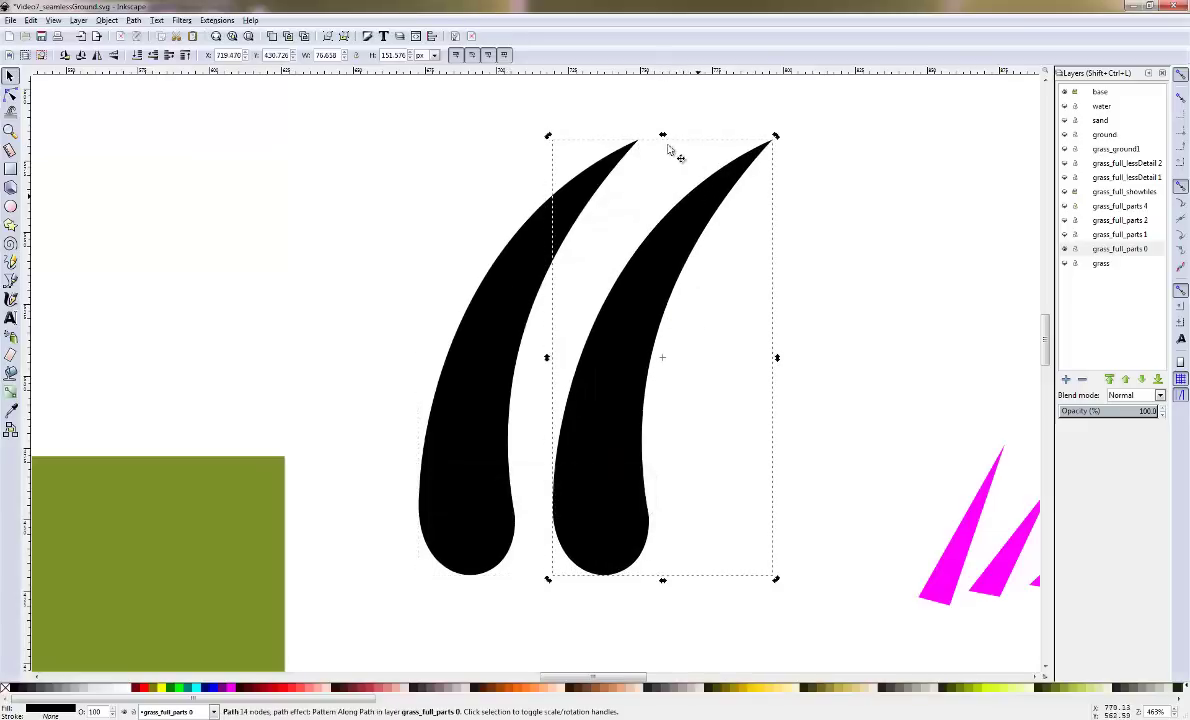
left_click(688, 184)
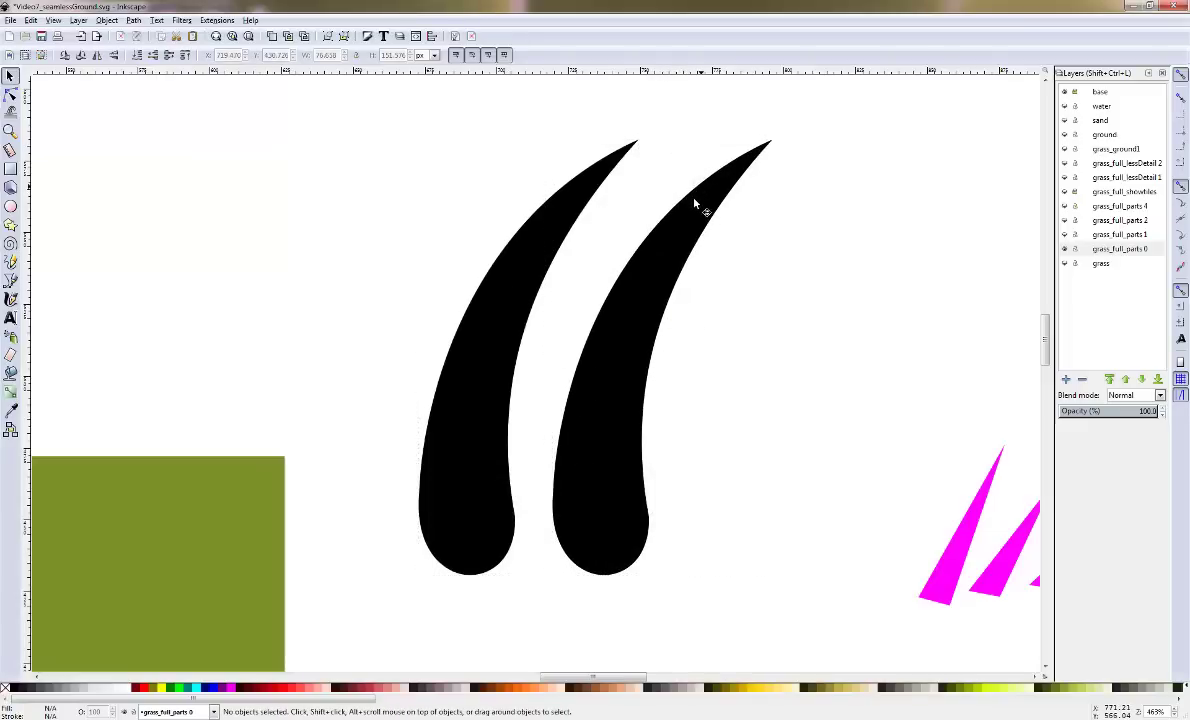
left_click(698, 205)
left_click_drag(662, 137, 660, 217)
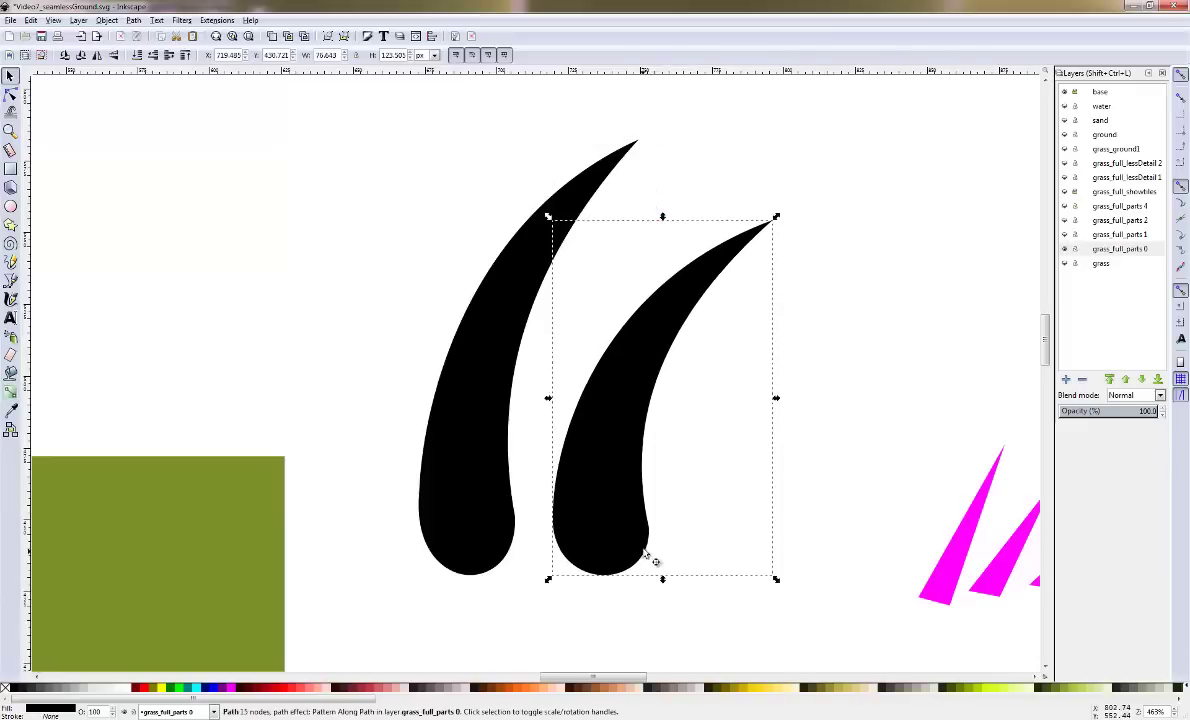
Slim the second blade's base and reshape its curves, then move it slightly lower
left_click(11, 93)
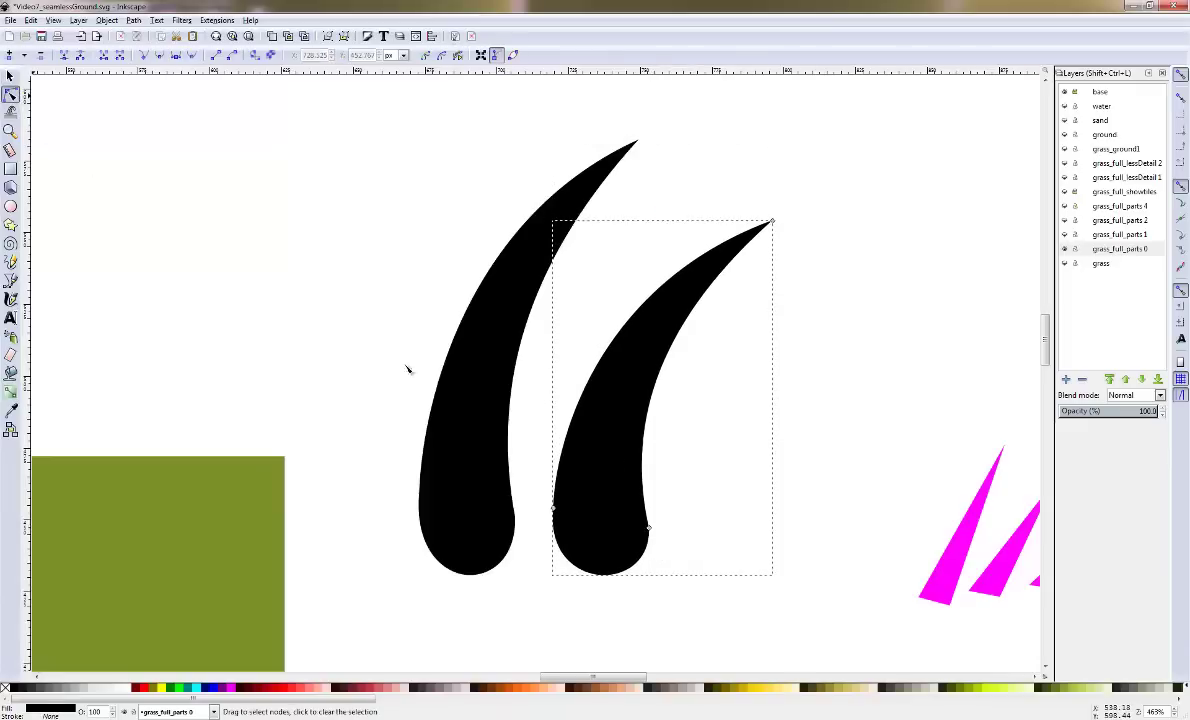
left_click(648, 529)
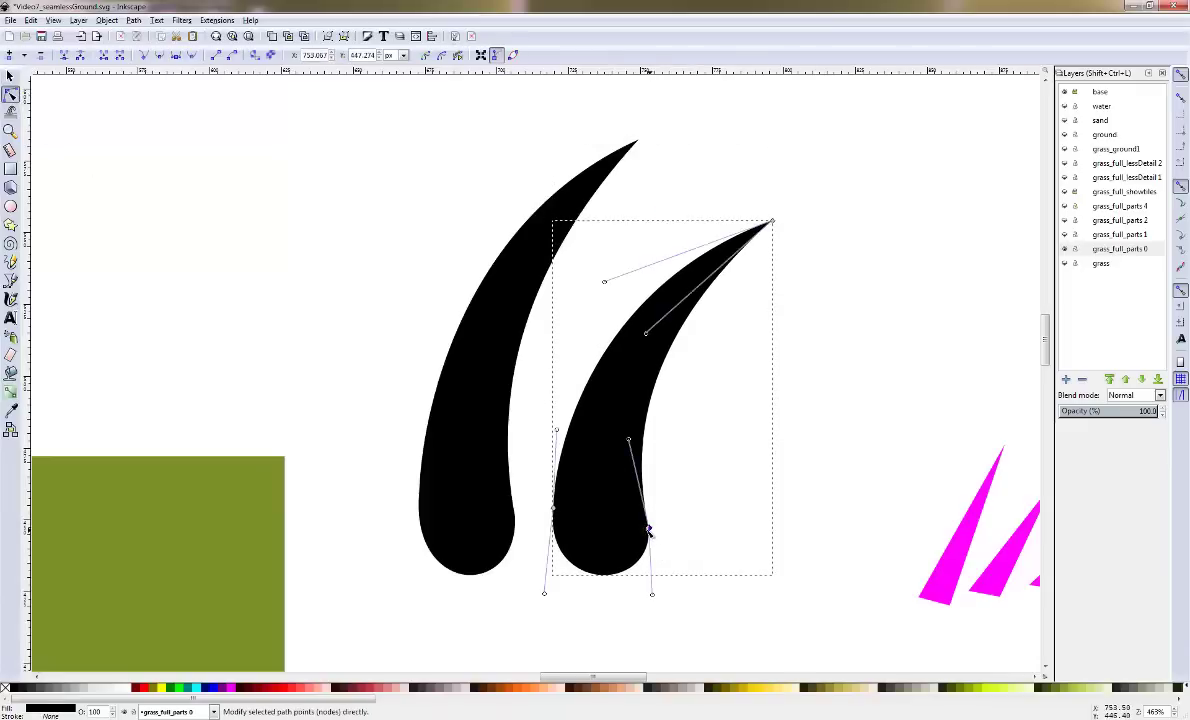
left_click_drag(648, 530, 635, 531)
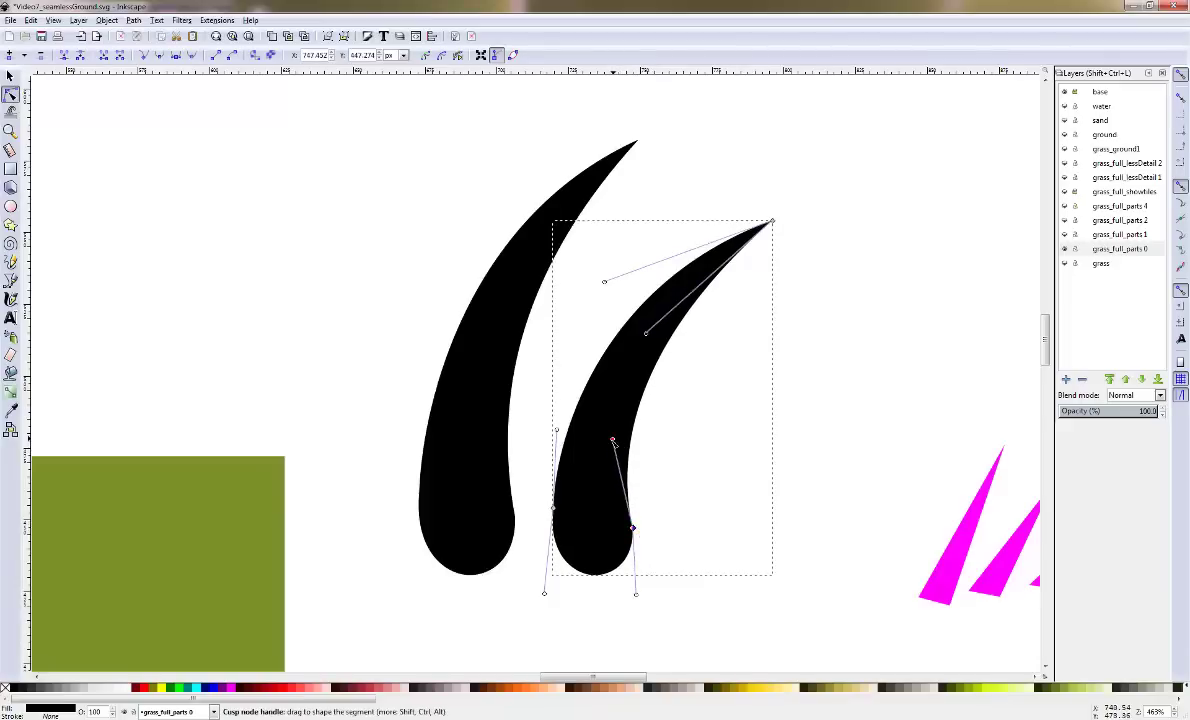
left_click_drag(613, 440, 618, 428)
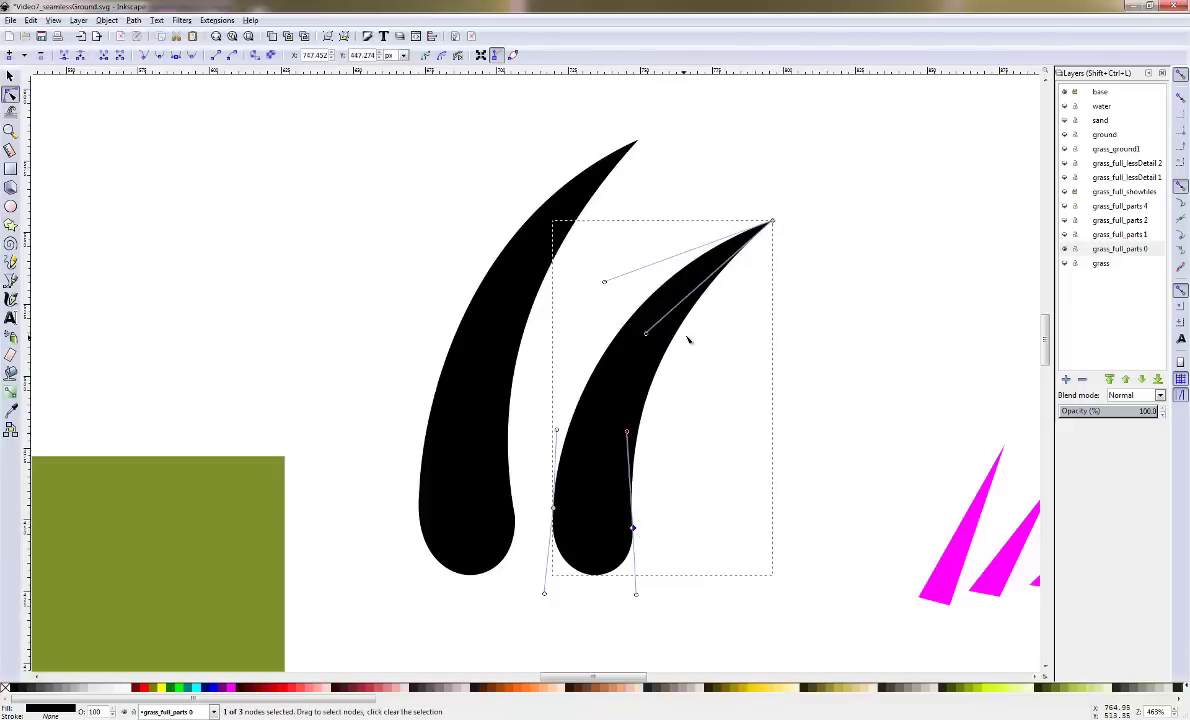
left_click_drag(646, 333, 666, 323)
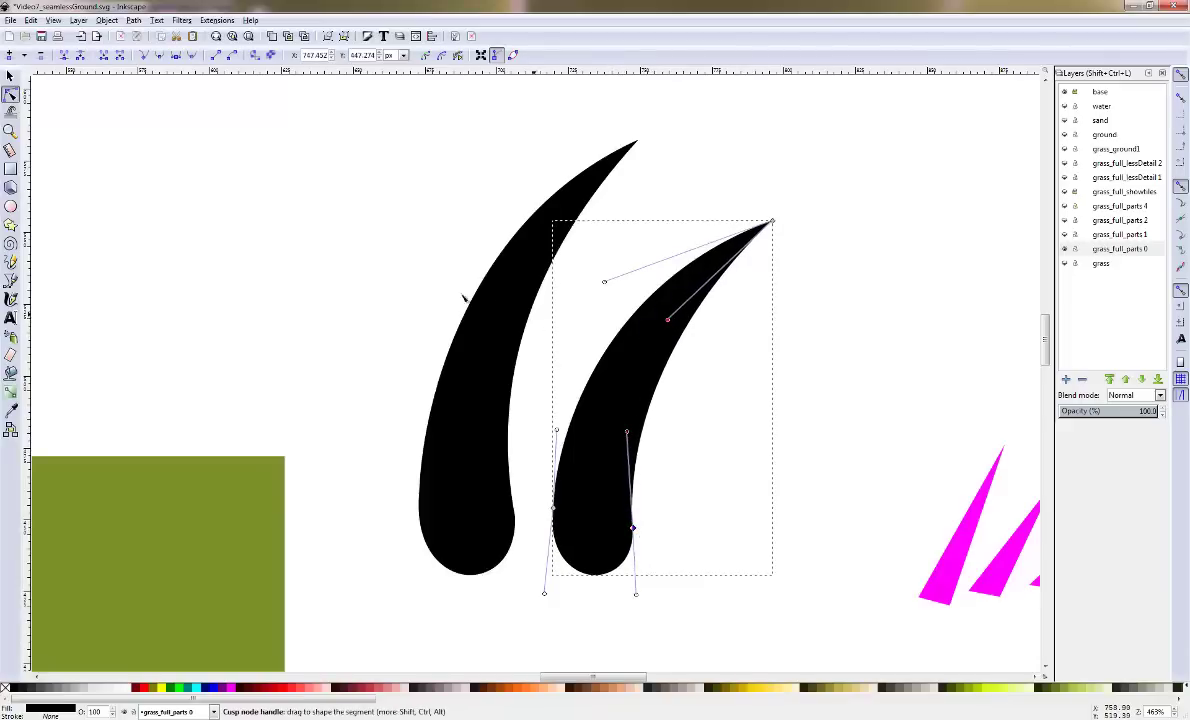
left_click(11, 78)
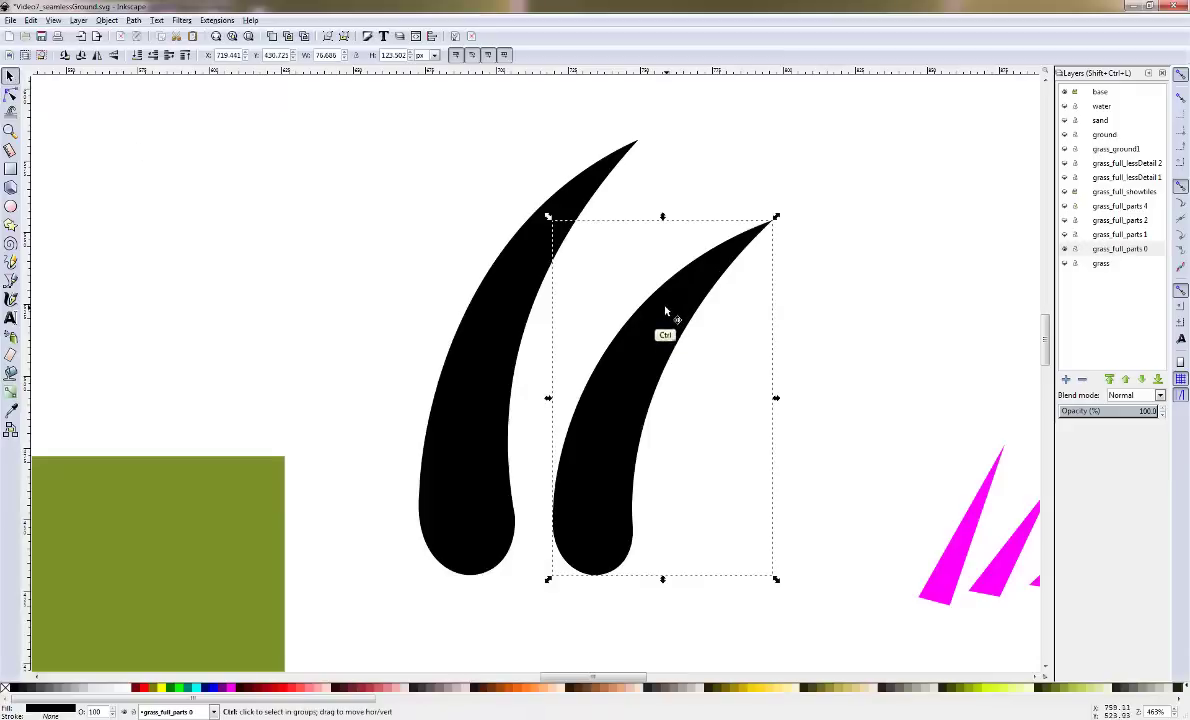
left_click_drag(672, 313, 865, 330)
Duplicate the second blade into a smaller third blade tilted about 16° clockwise
key("ctrl+d")
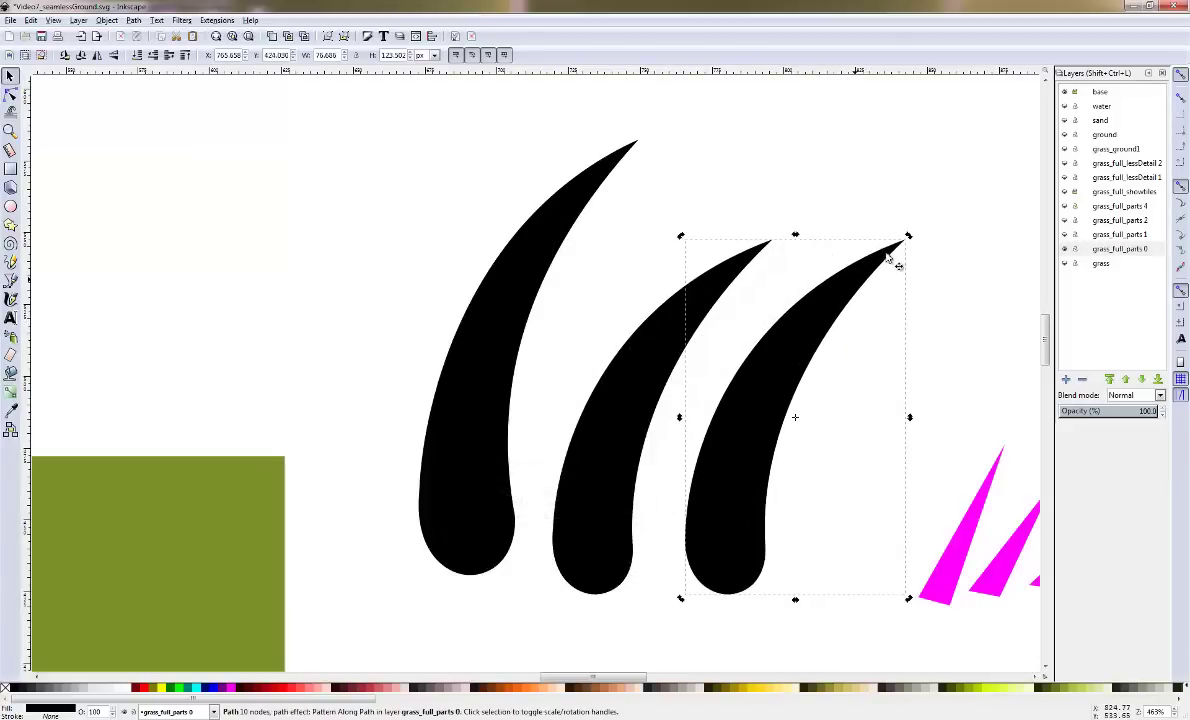
left_click(889, 253)
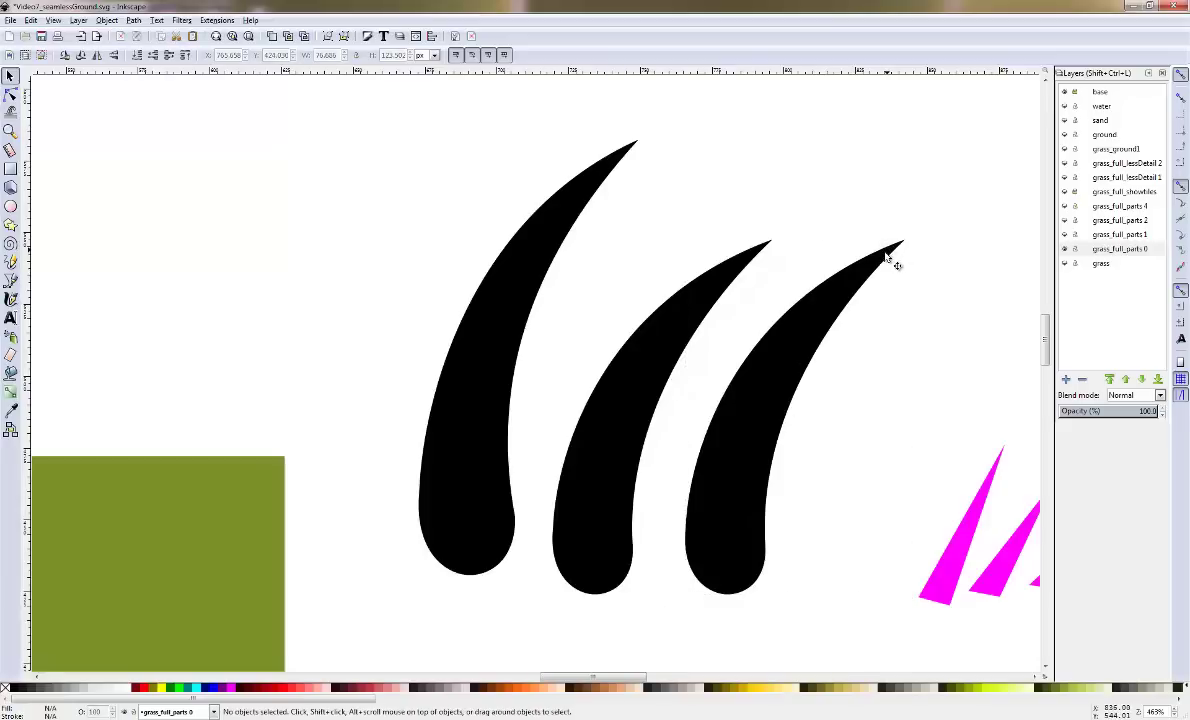
left_click(885, 256)
left_click_drag(911, 244, 880, 312)
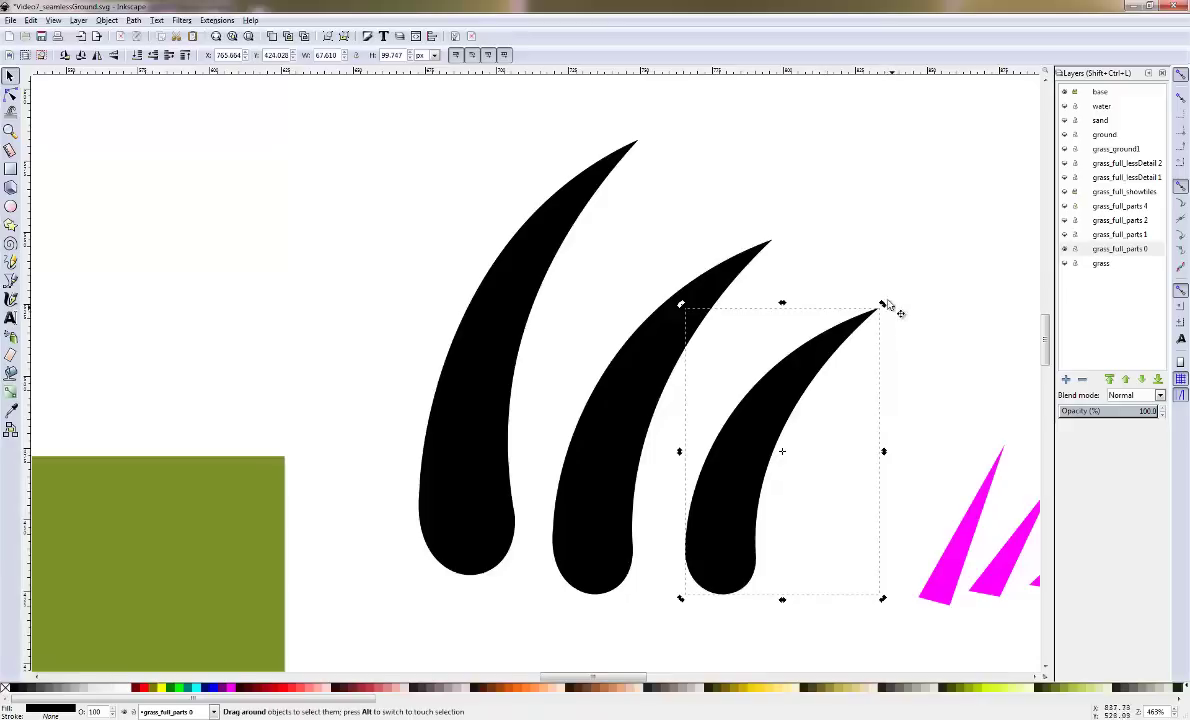
left_click(890, 310)
left_click(874, 320)
left_click(870, 318)
left_click(870, 318)
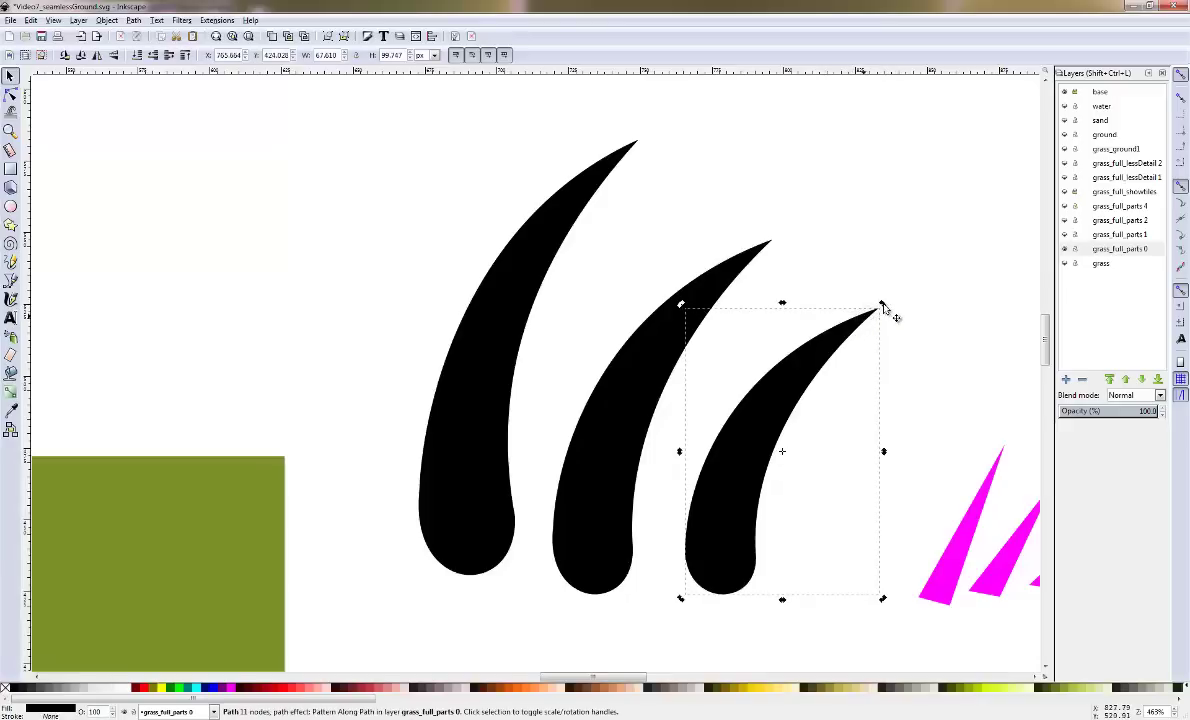
left_click(880, 309)
left_click_drag(882, 307, 834, 380)
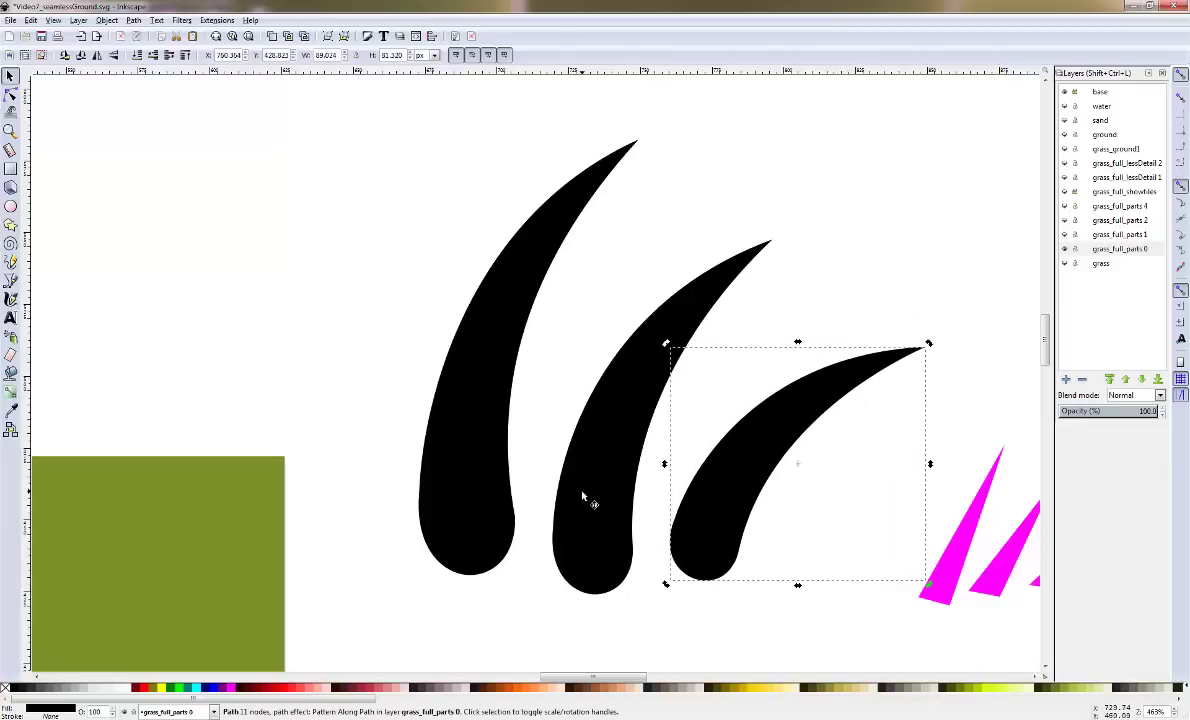
mouse_move(582, 497)
left_mouse_down()
mouse_move(574, 467)
mouse_move(573, 488)
left_mouse_up()
Select all three blades and fill them with yellow-green #AAD400
left_click(458, 502)
left_click_drag(458, 502, 438, 509)
left_click_drag(343, 620, 785, 145)
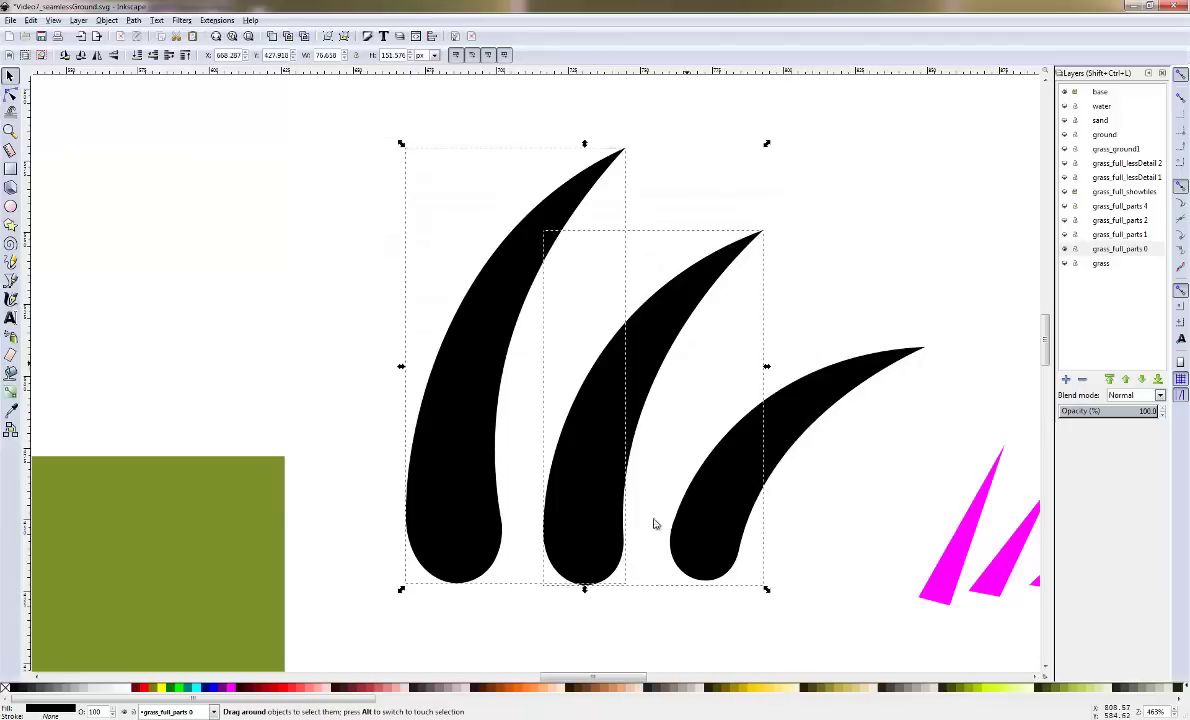
left_click(768, 402)
left_click(606, 513, "ctrl")
left_click(454, 521, "ctrl")
left_click(600, 518, "shift")
left_click(683, 523, "shift")
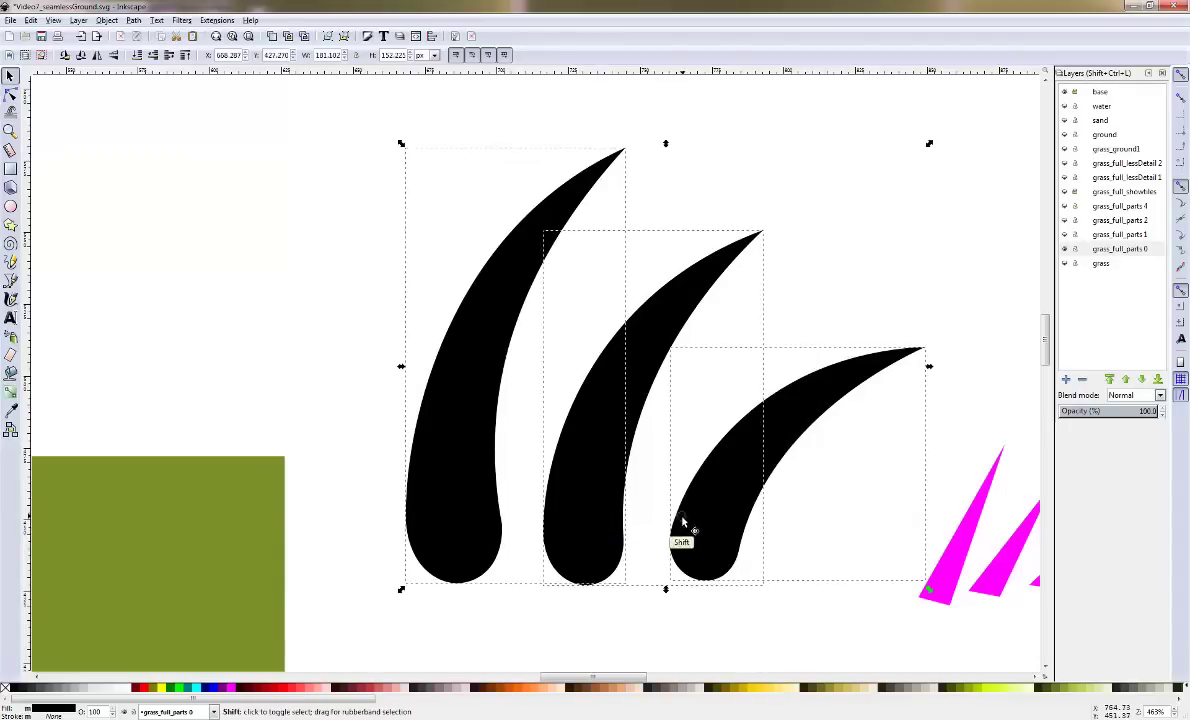
left_click(977, 688)
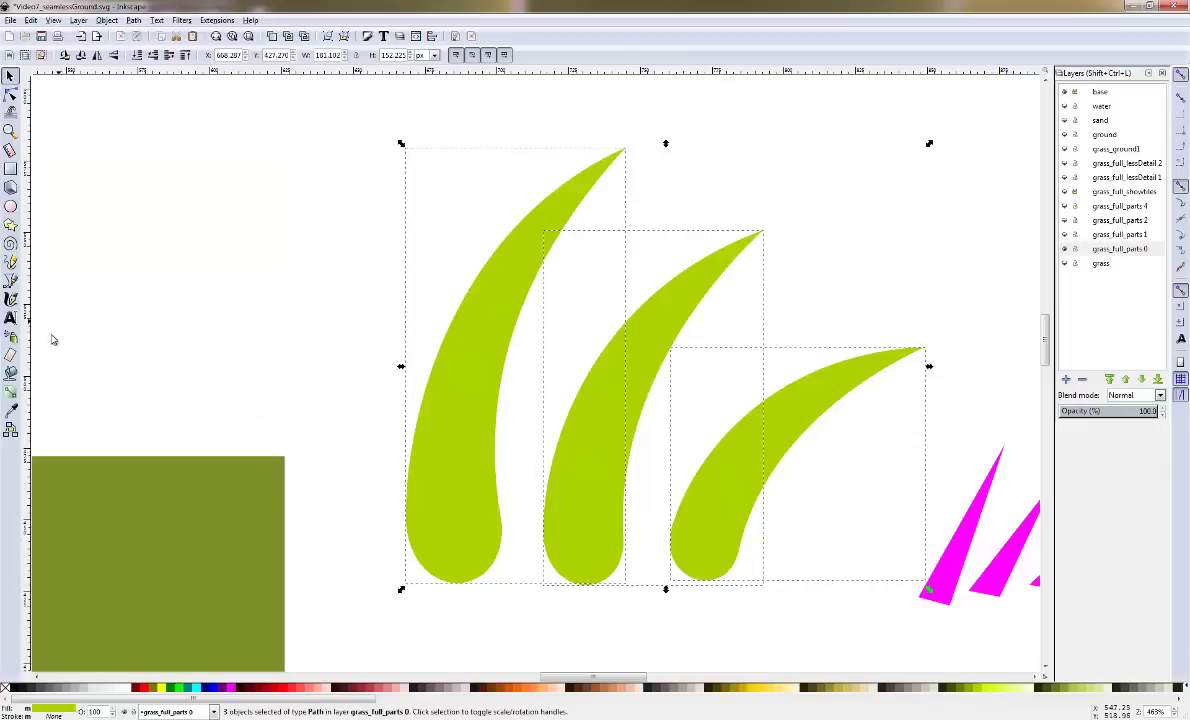
Adjust the positions and spacing of the middle and right blades
left_click(808, 262)
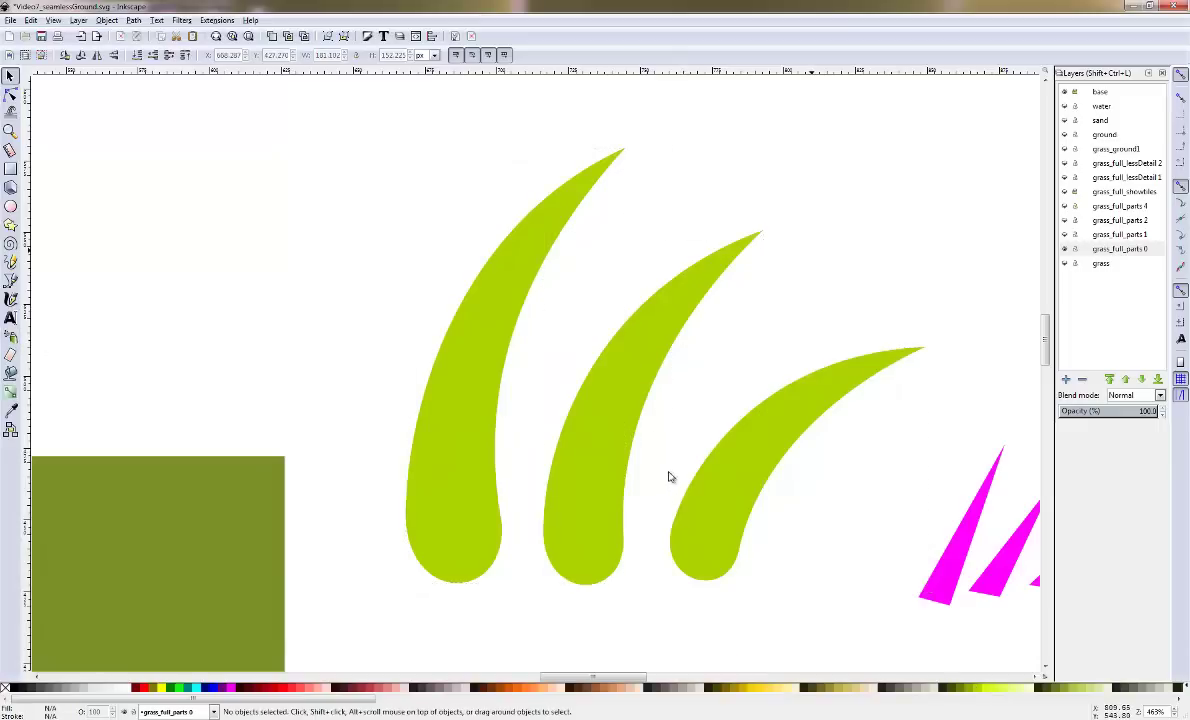
left_click_drag(628, 417, 515, 470)
left_click(616, 428)
left_click_drag(632, 402, 545, 456)
left_click_drag(794, 417, 515, 477)
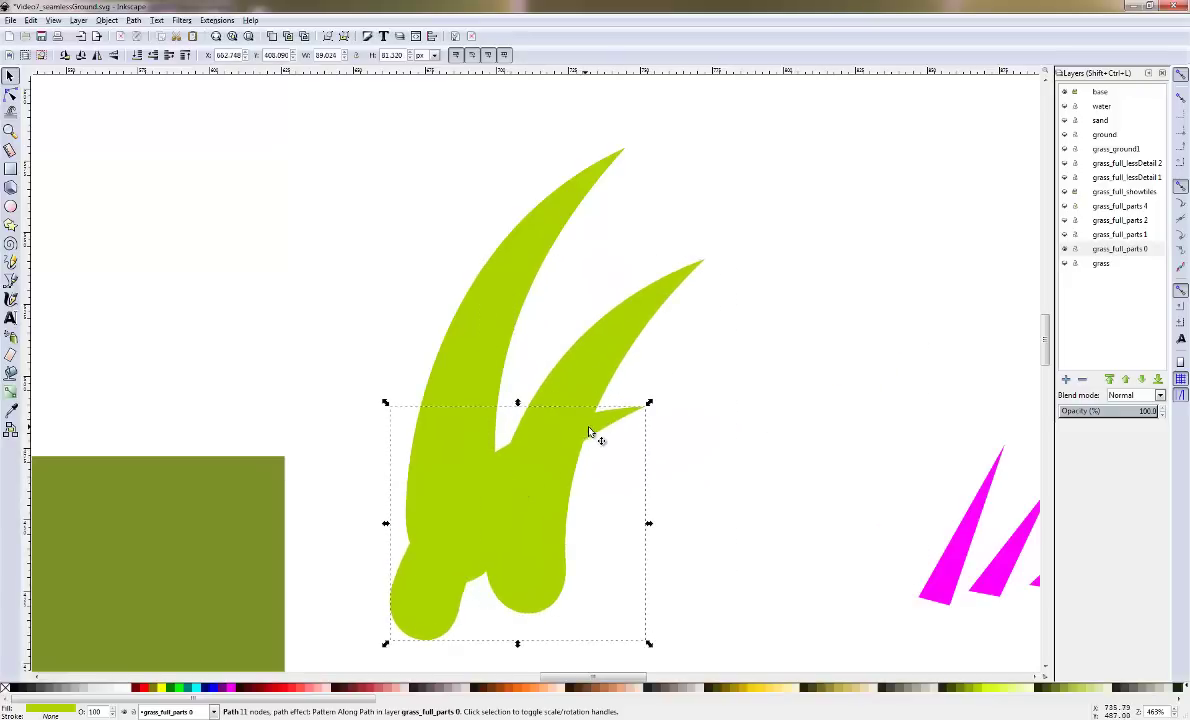
left_click_drag(599, 429, 837, 373)
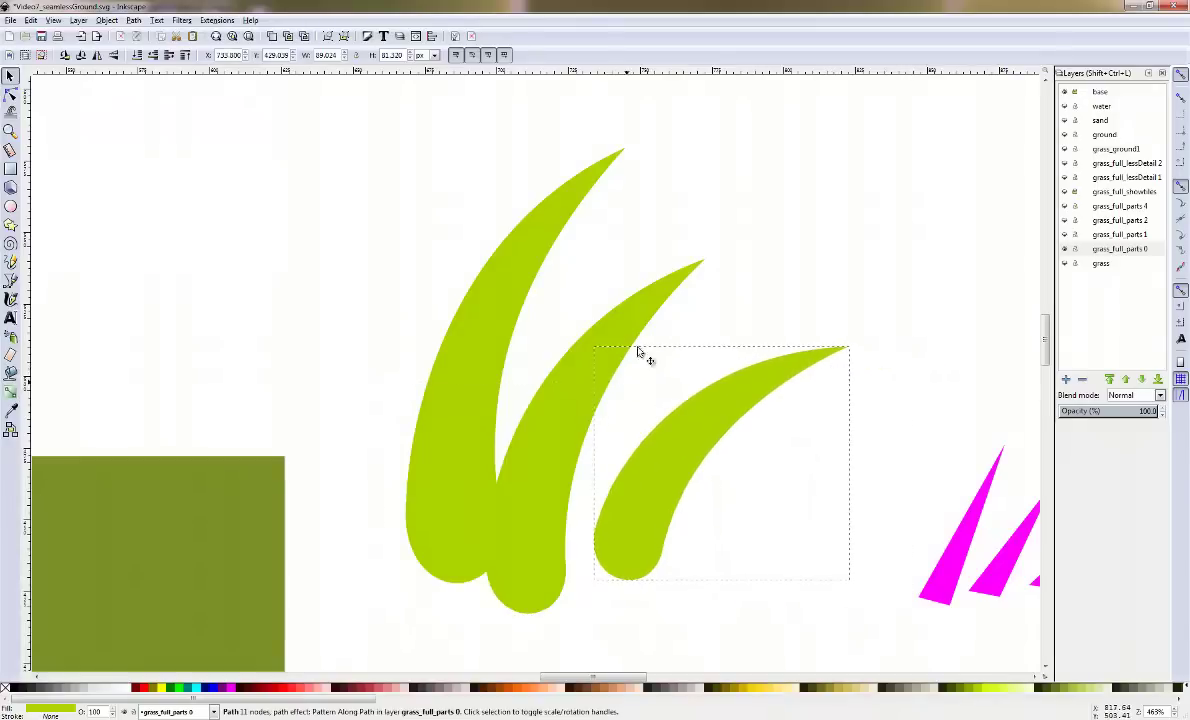
left_click_drag(545, 402, 622, 338)
left_click_drag(769, 401, 783, 405)
key("ctrl+z")
left_click_drag(701, 481, 709, 486)
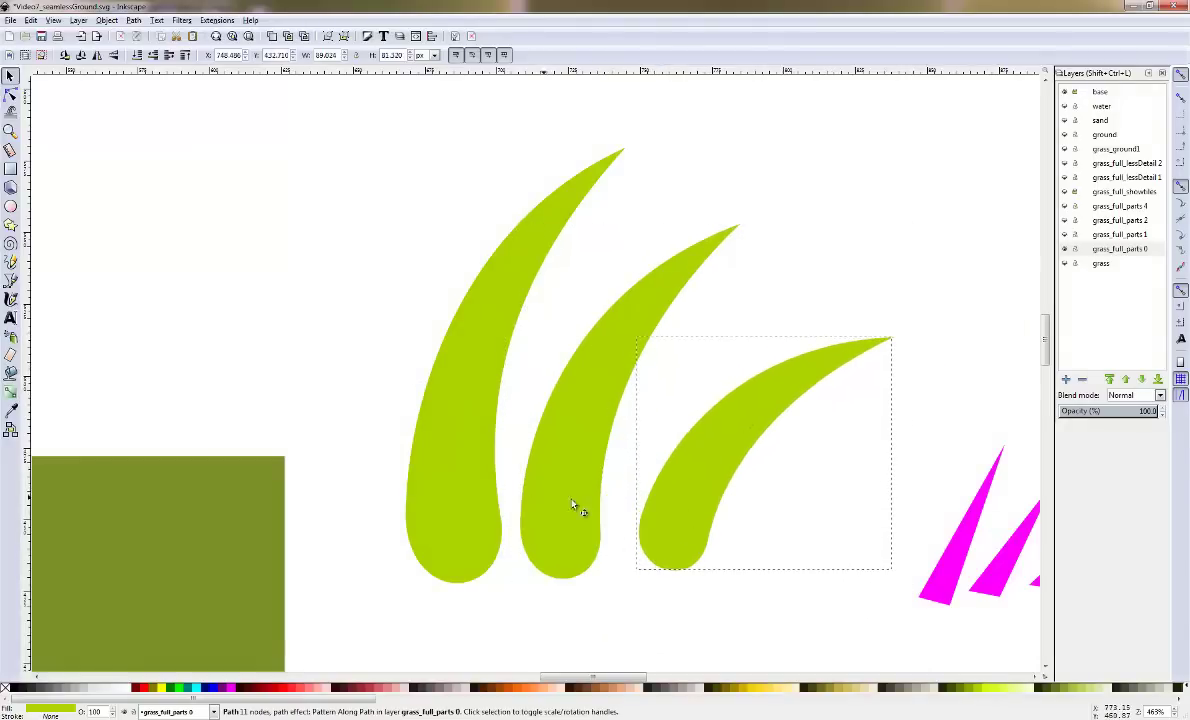
key("Right")
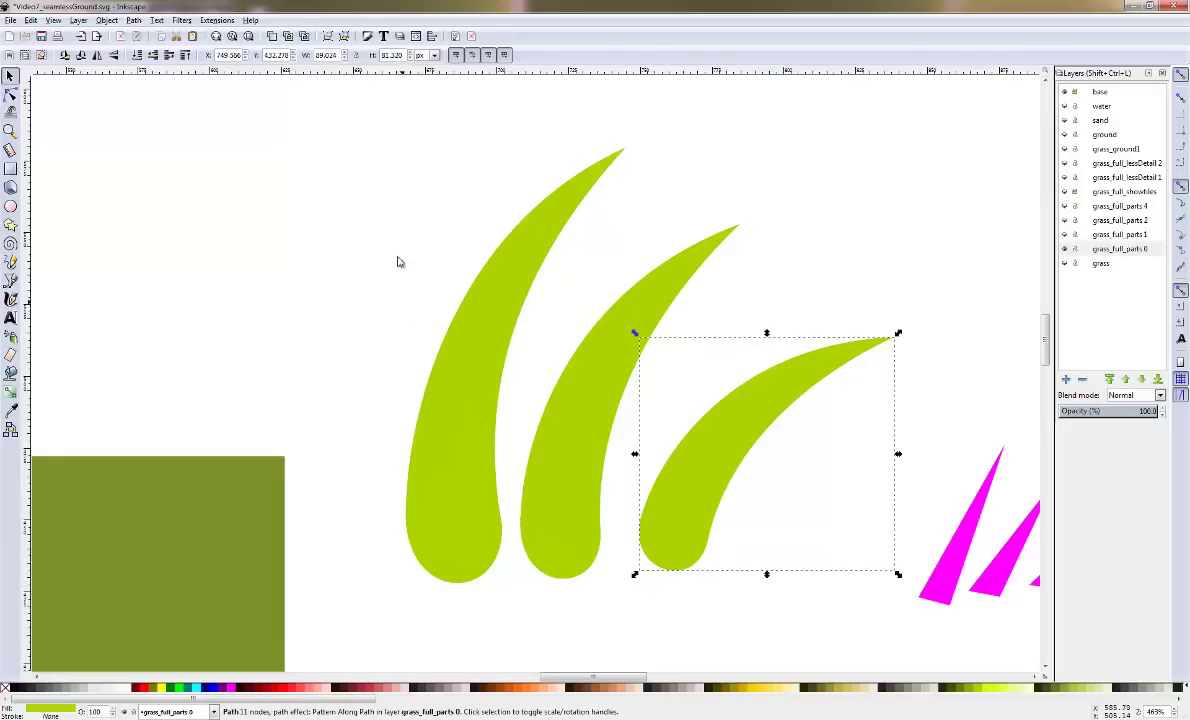
Select all three blades together for a gradient
left_click_drag(375, 127, 807, 630)
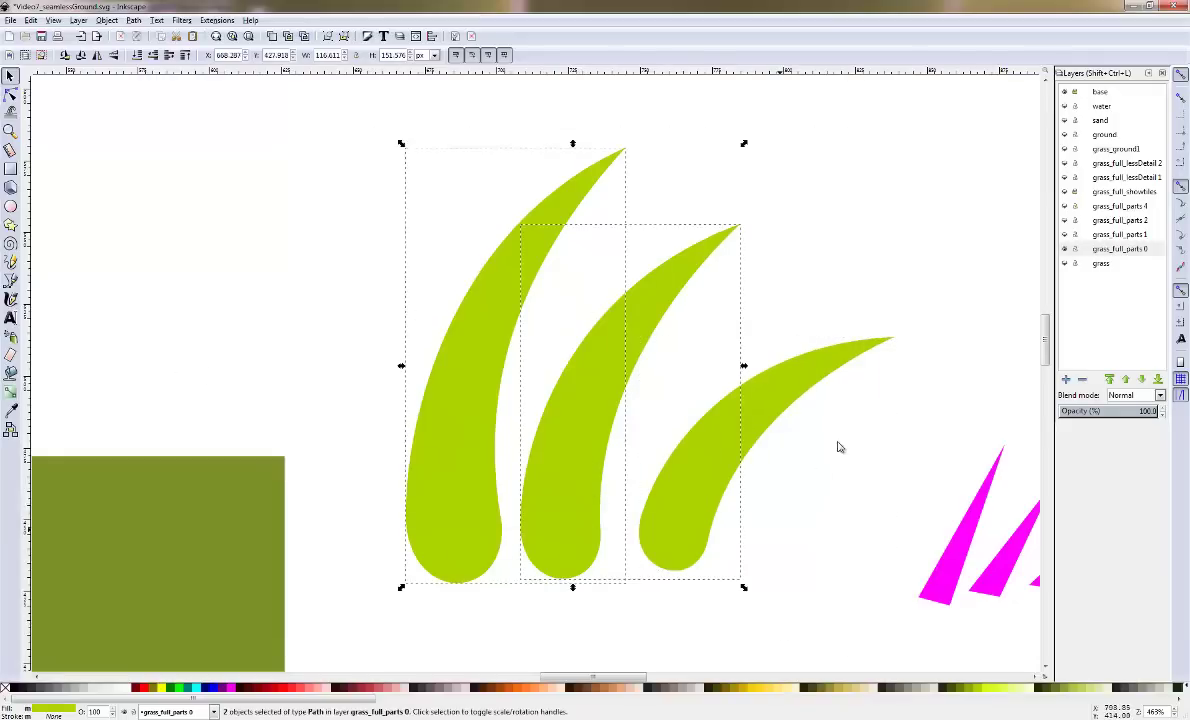
left_click(817, 381, "ctrl")
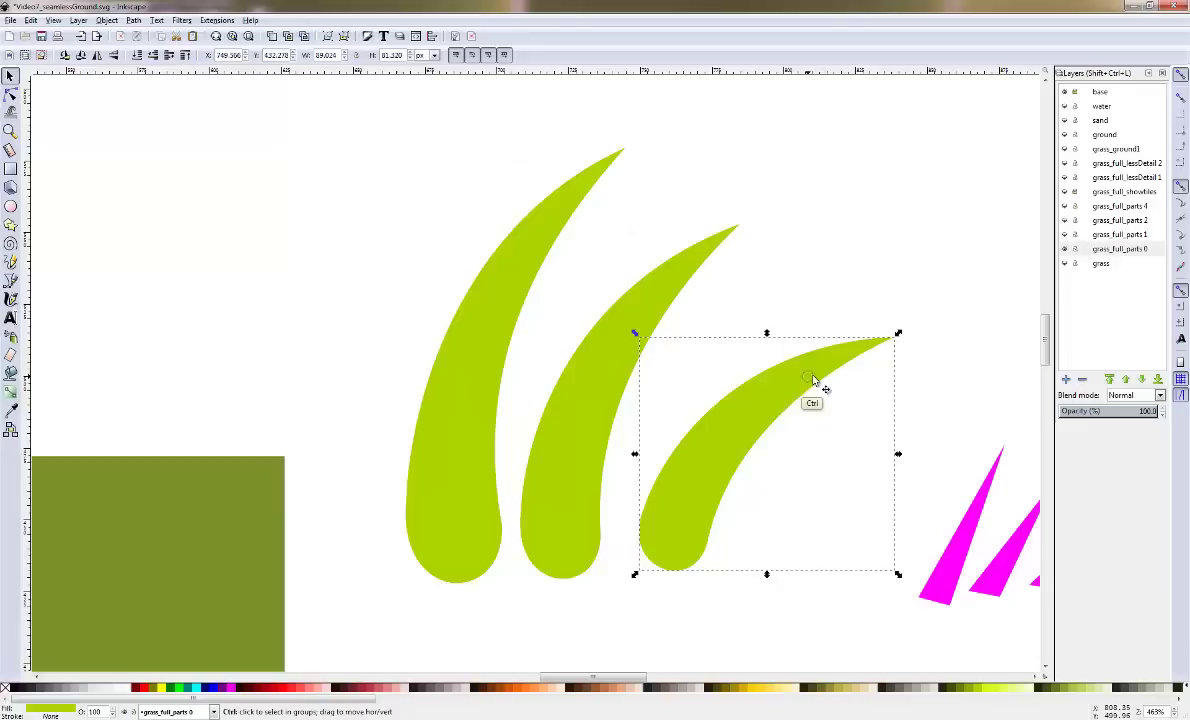
left_click(552, 460, "shift")
left_click(458, 461, "shift")
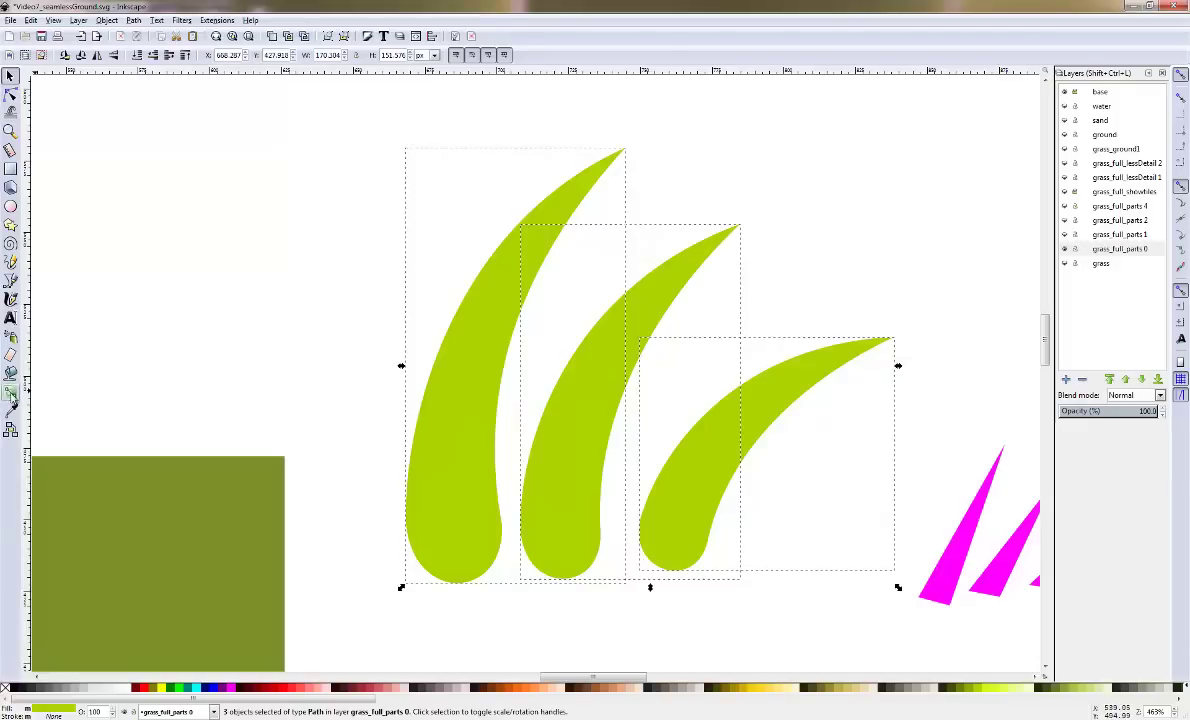
left_click(11, 393)
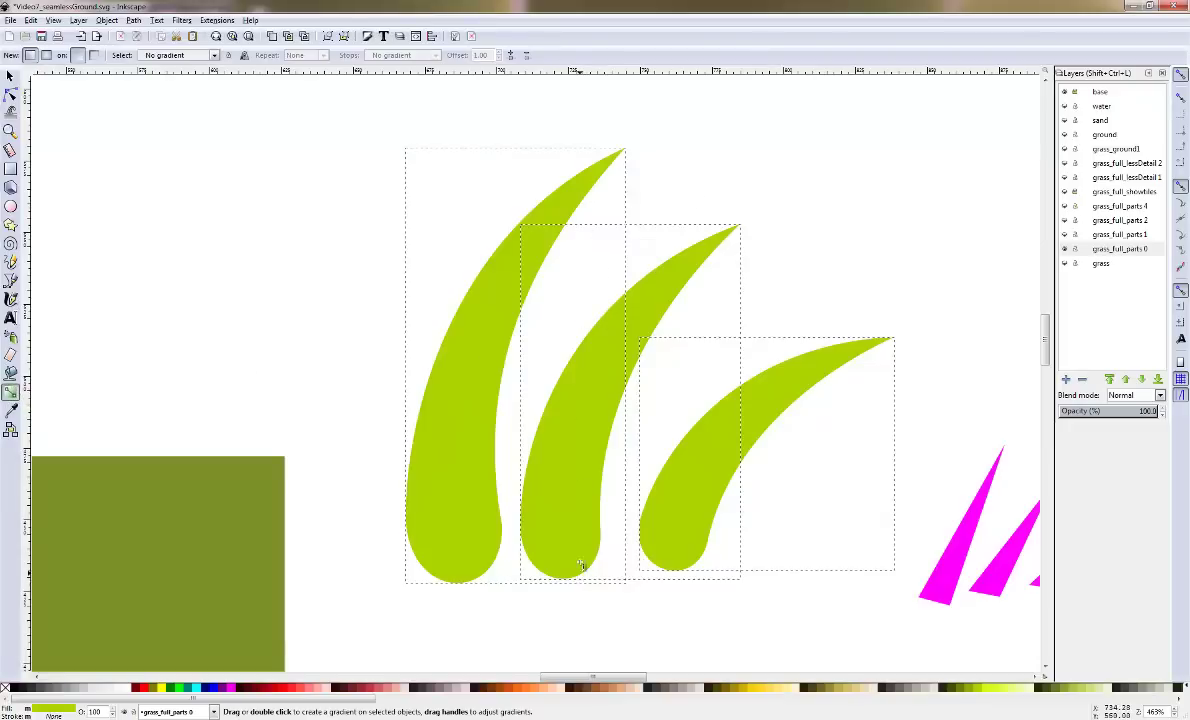
Fade the blades from solid at the top to transparent at the bottom
left_click_drag(594, 205, 579, 562)
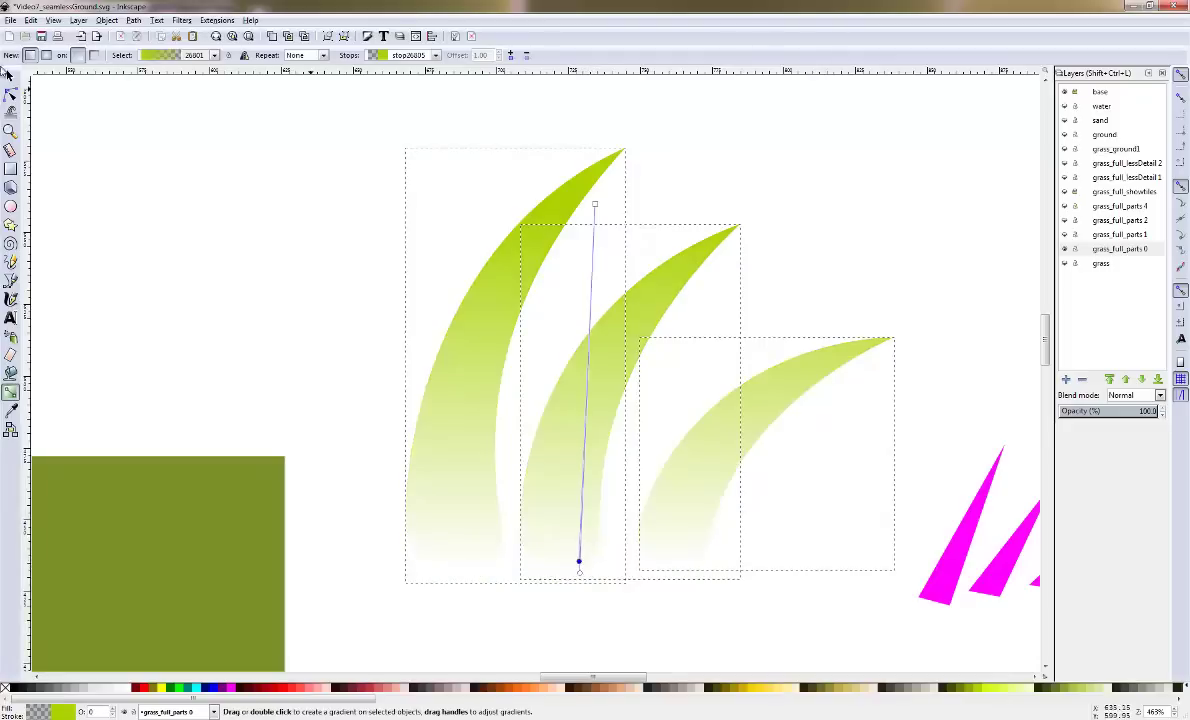
left_click(10, 76)
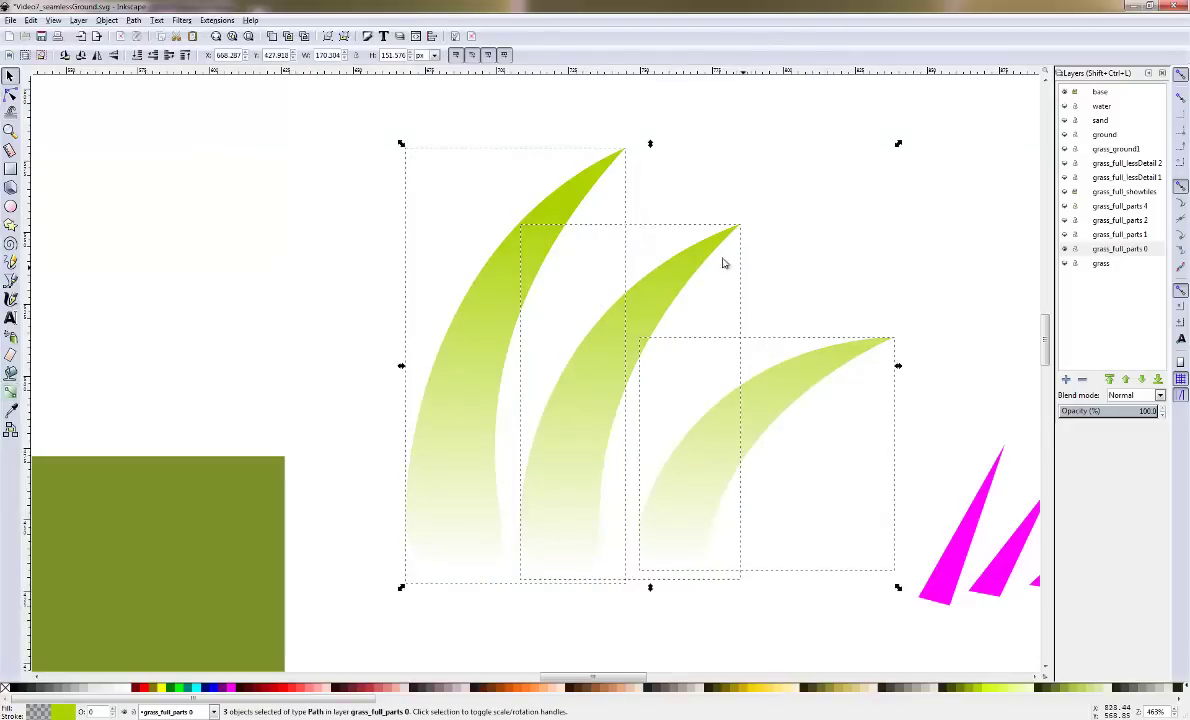
left_click(732, 208)
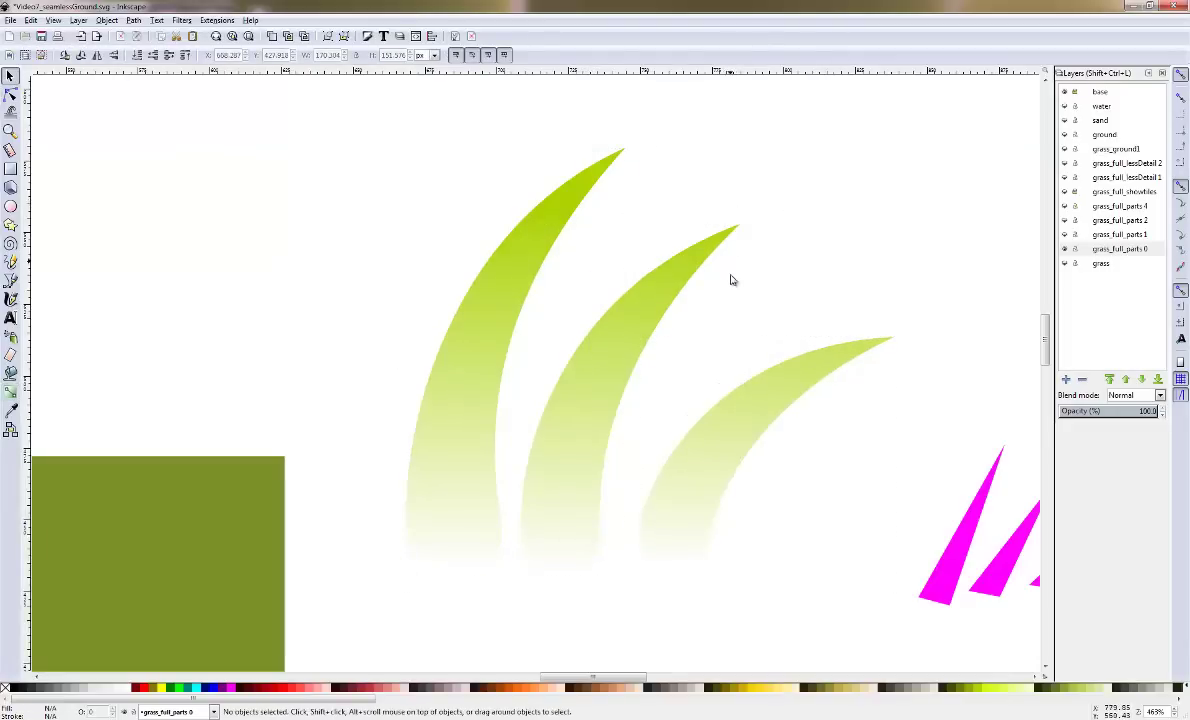
left_click(673, 290)
Cluster the blades into a clump and place a copy of the lower blade up-left
left_click_drag(685, 266, 560, 353)
left_click_drag(810, 350, 566, 421)
left_click_drag(557, 353, 521, 337)
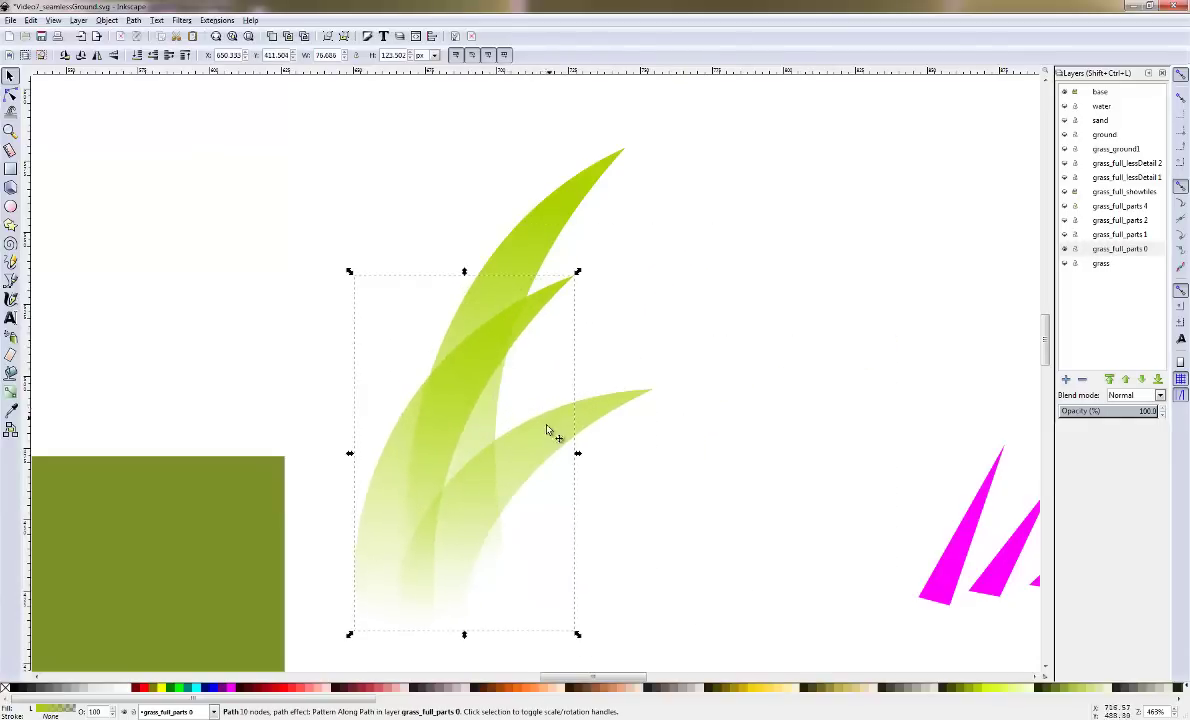
left_click_drag(547, 429, 576, 403)
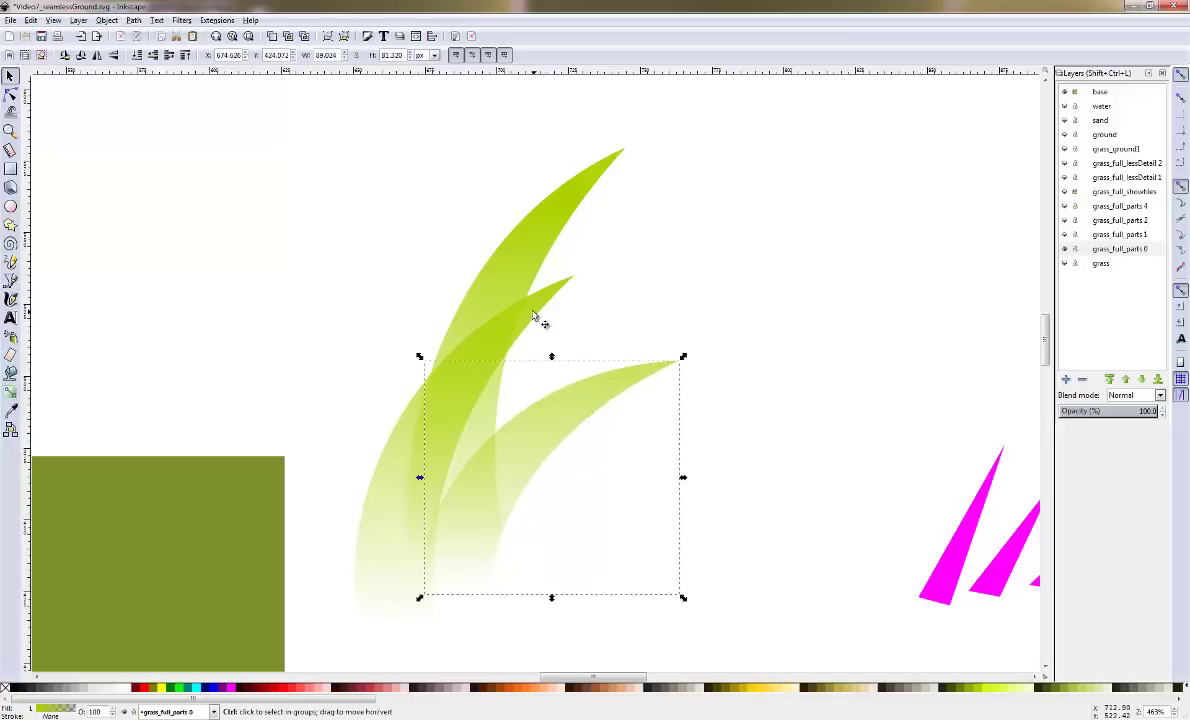
left_click_drag(531, 315, 760, 324)
left_click(643, 383)
left_click_drag(640, 381, 537, 333)
scroll(754, 329, "down", 3)
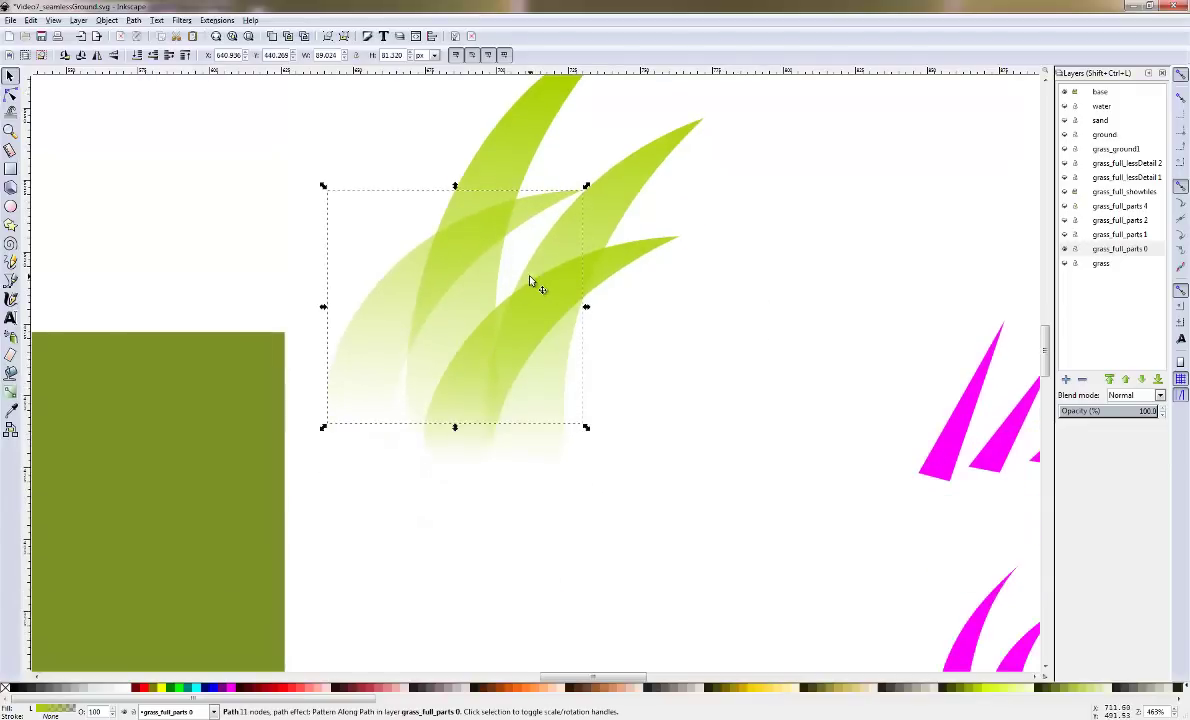
Rotate one blade of the new tuft to a new lean and select all four blades
key("5")
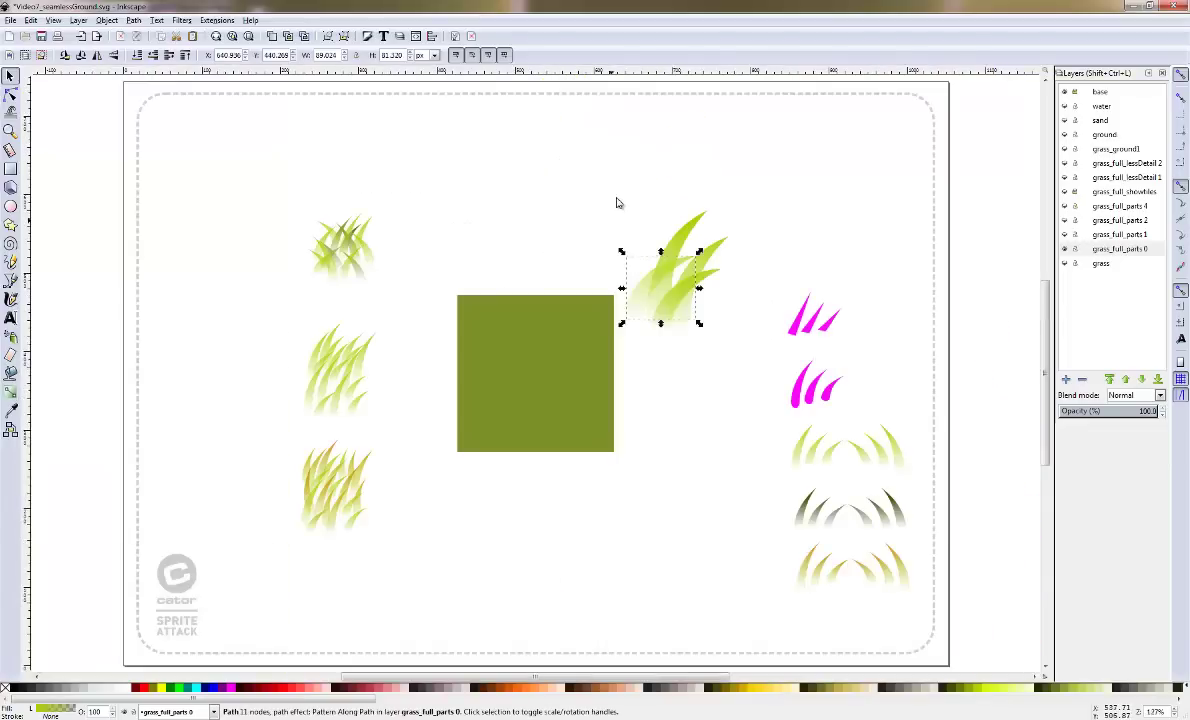
left_click(680, 235)
left_click_drag(699, 252, 731, 251)
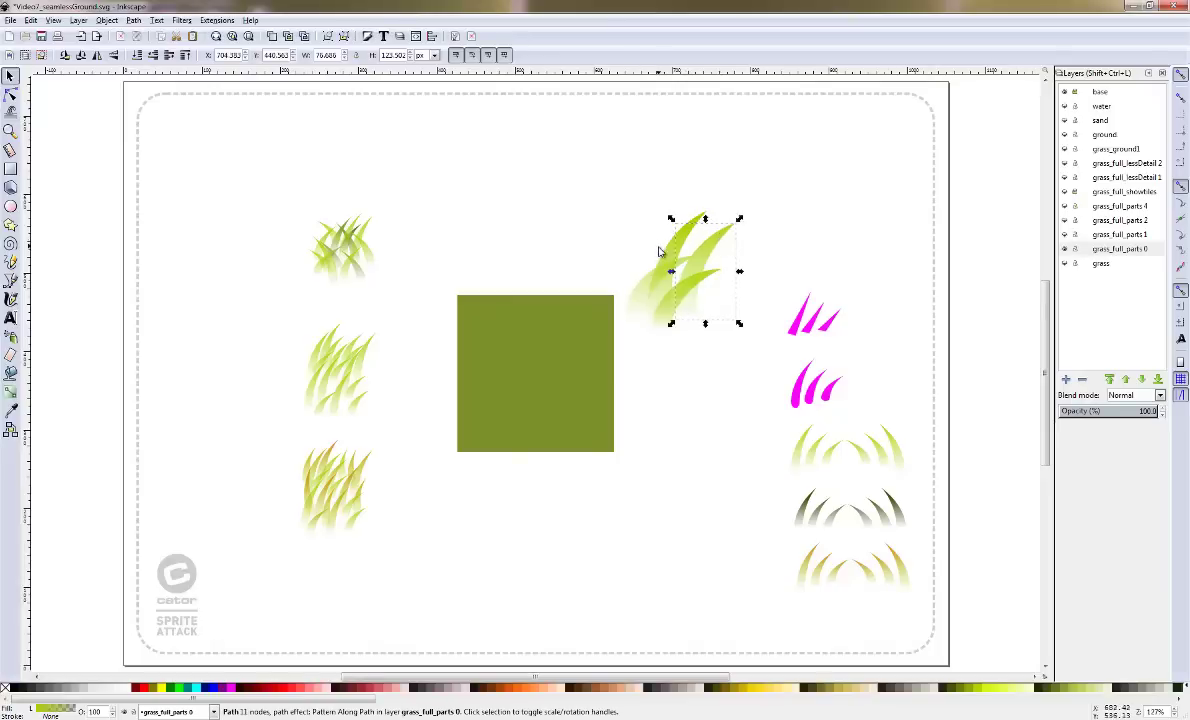
left_click_drag(637, 184, 752, 346)
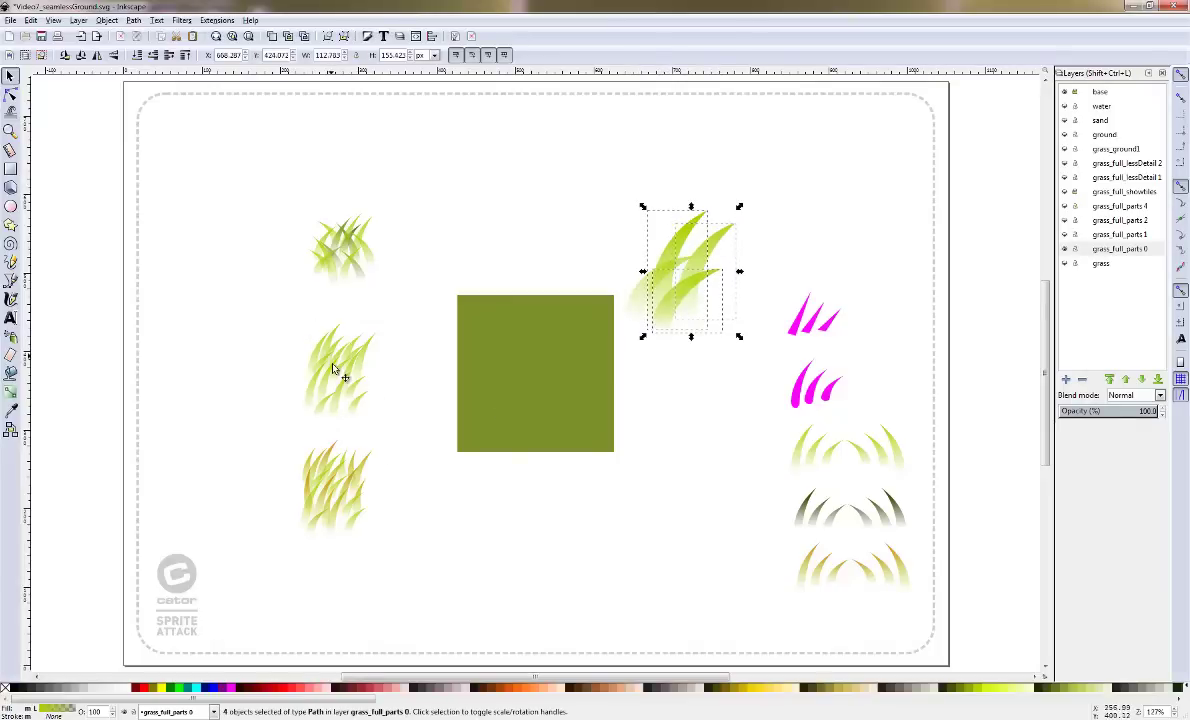
Zoom into the middle sample clump and select its individual blades one by one
key("z")
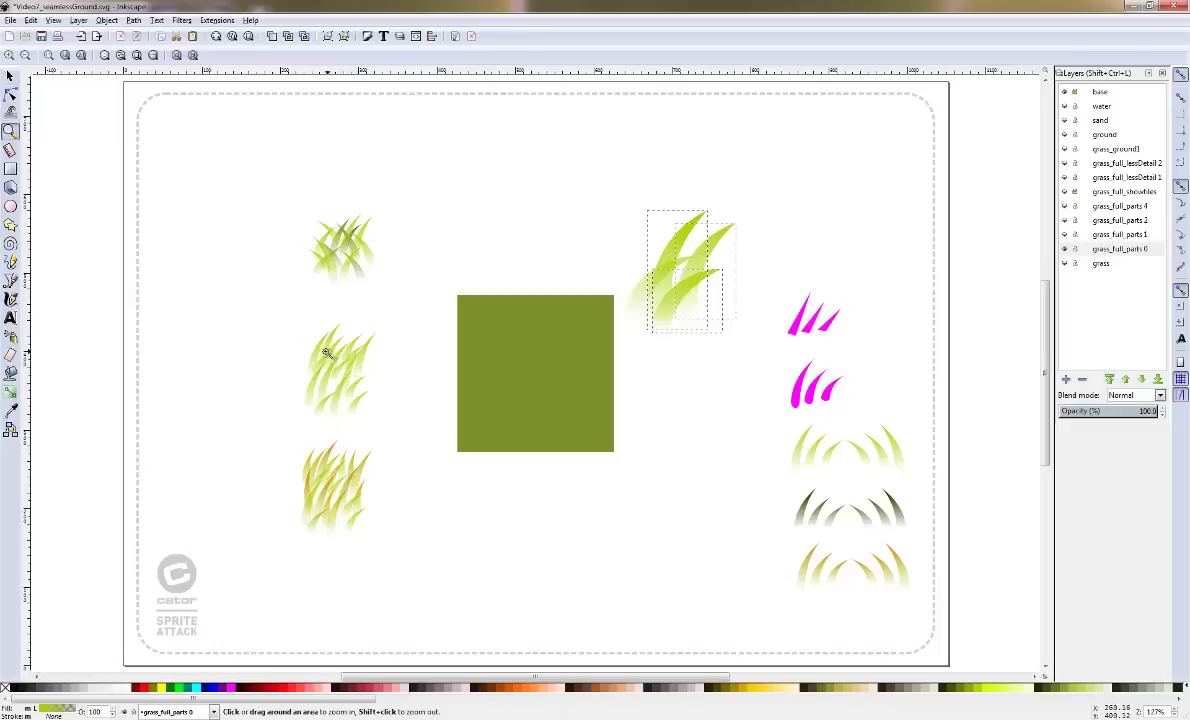
left_click_drag(264, 304, 404, 434)
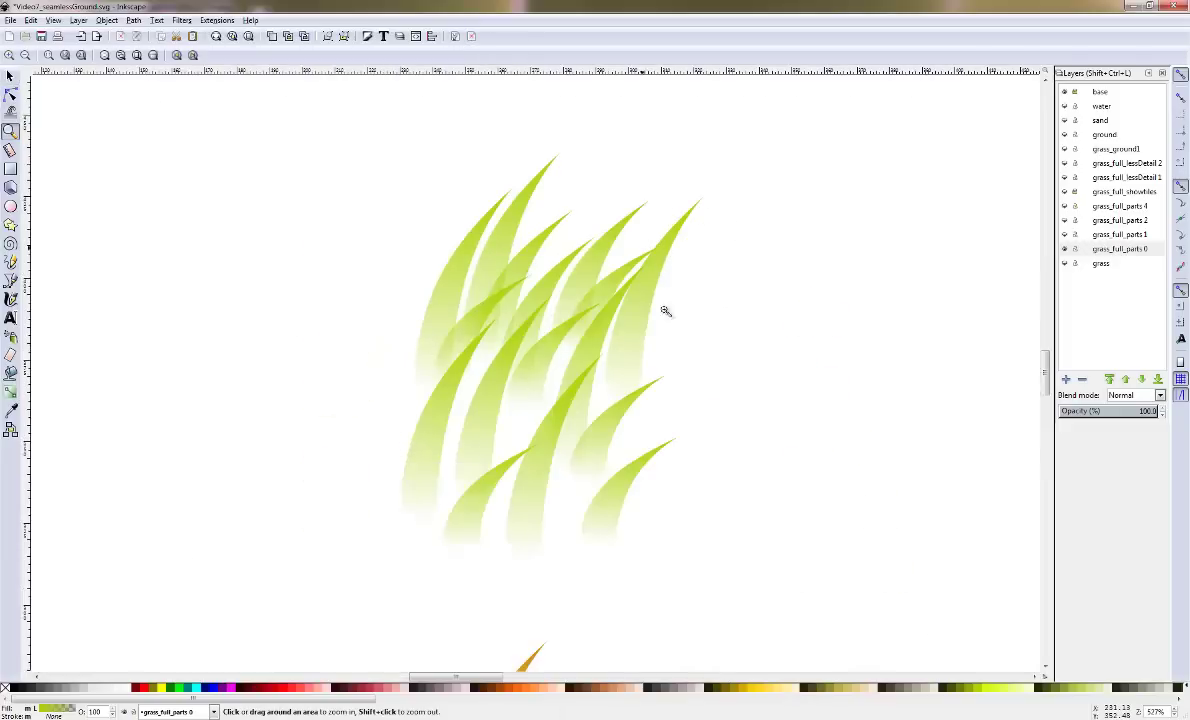
left_click(10, 76)
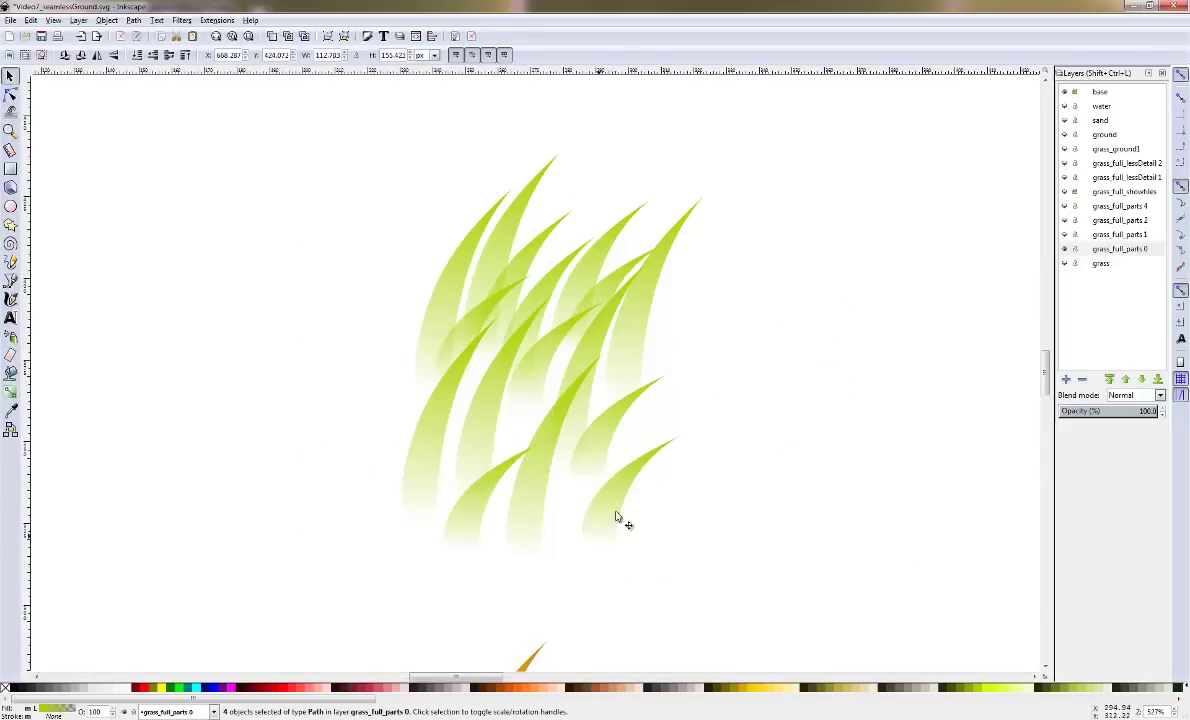
left_click(611, 497)
left_click(497, 489)
left_click(572, 389)
left_click(613, 519)
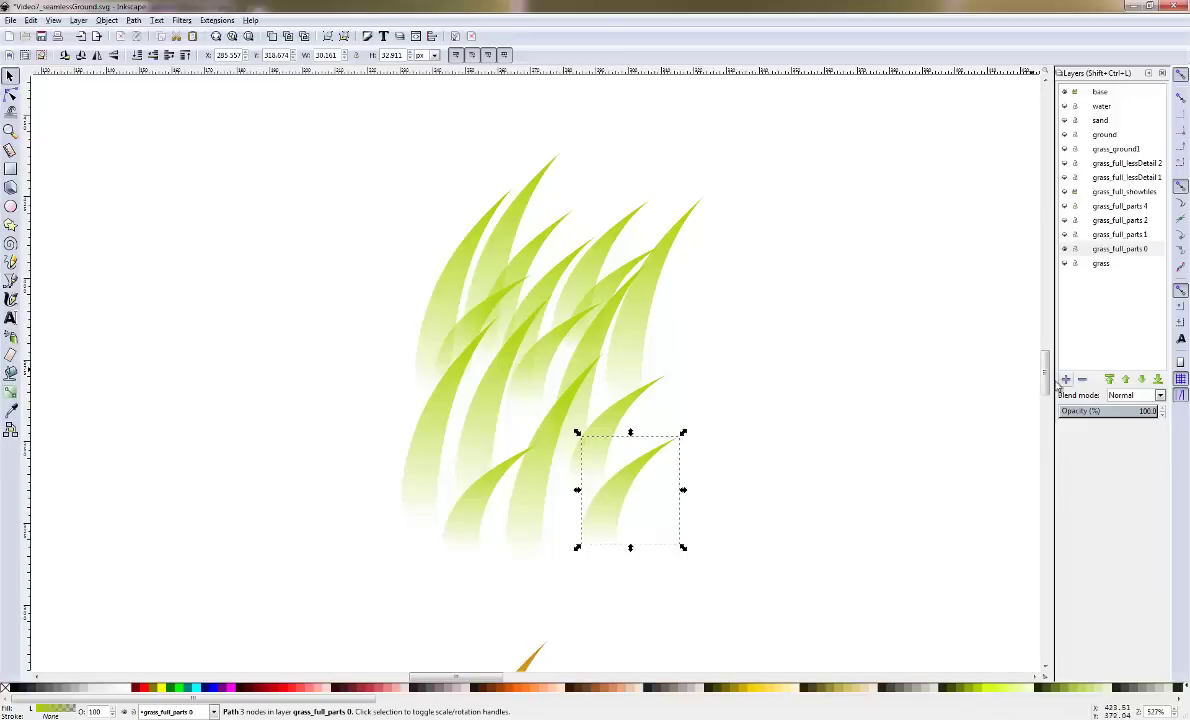
left_click_drag(1048, 385, 1043, 348)
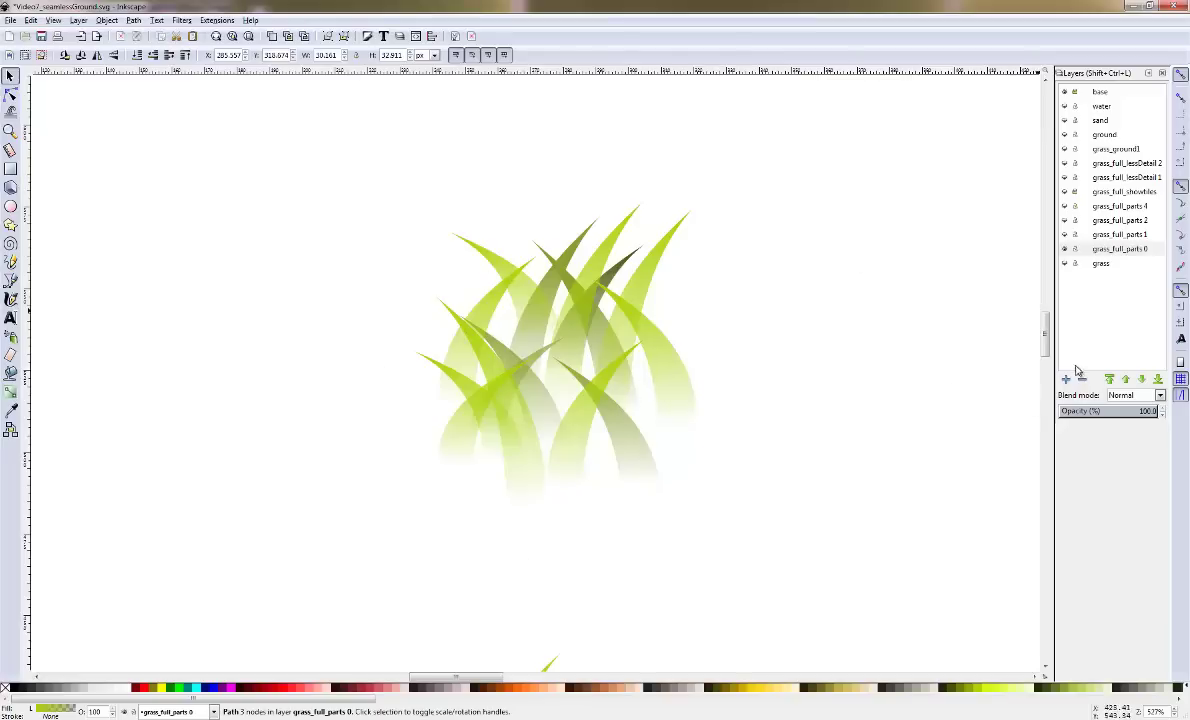
Select a blade of the yellowish sample clump, then deselect it
left_click_drag(1044, 327, 1036, 417)
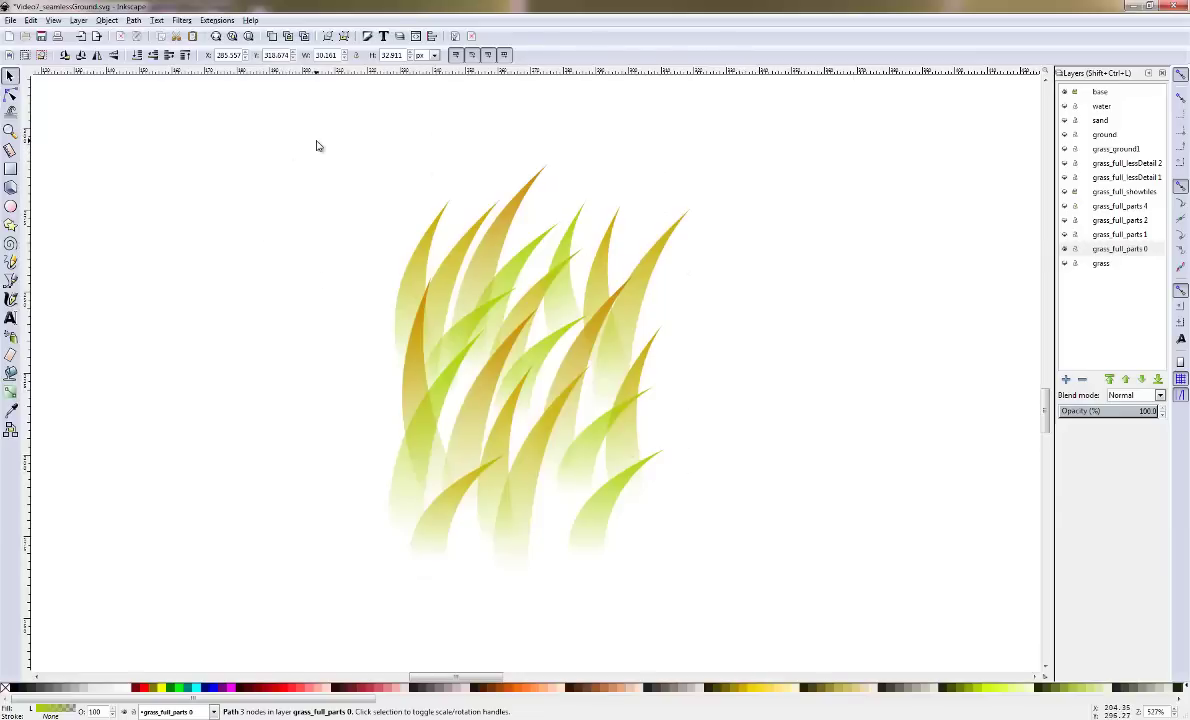
left_click(508, 218)
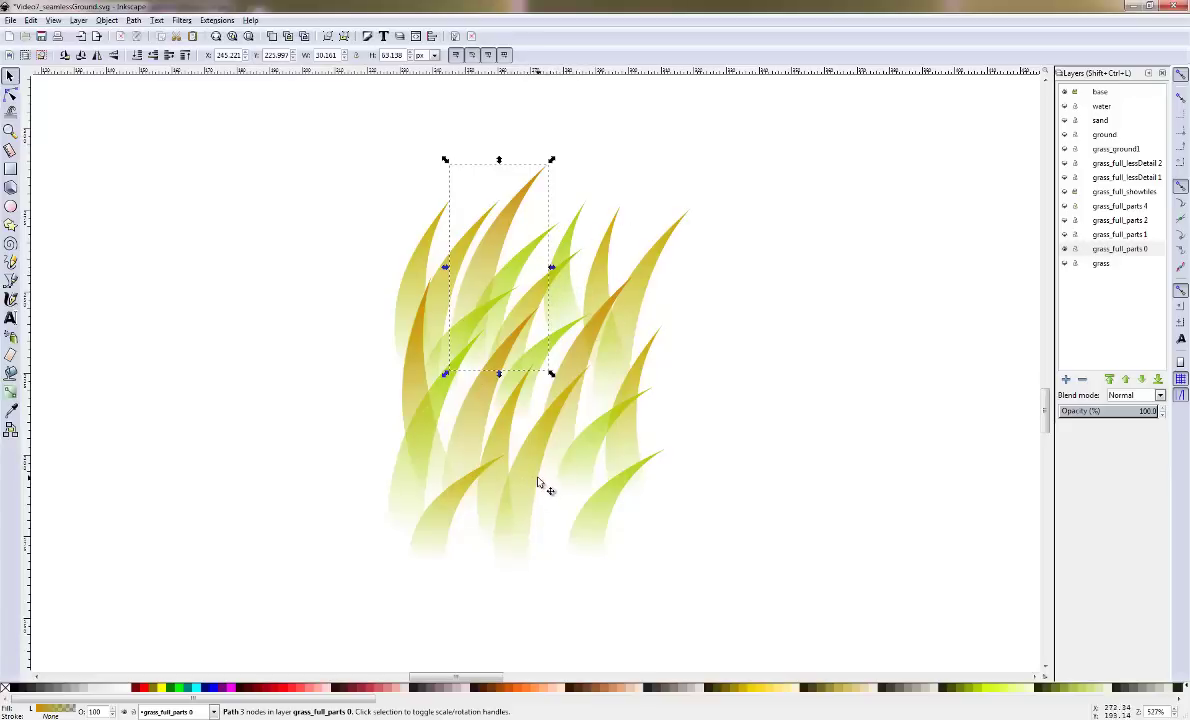
left_click(701, 366)
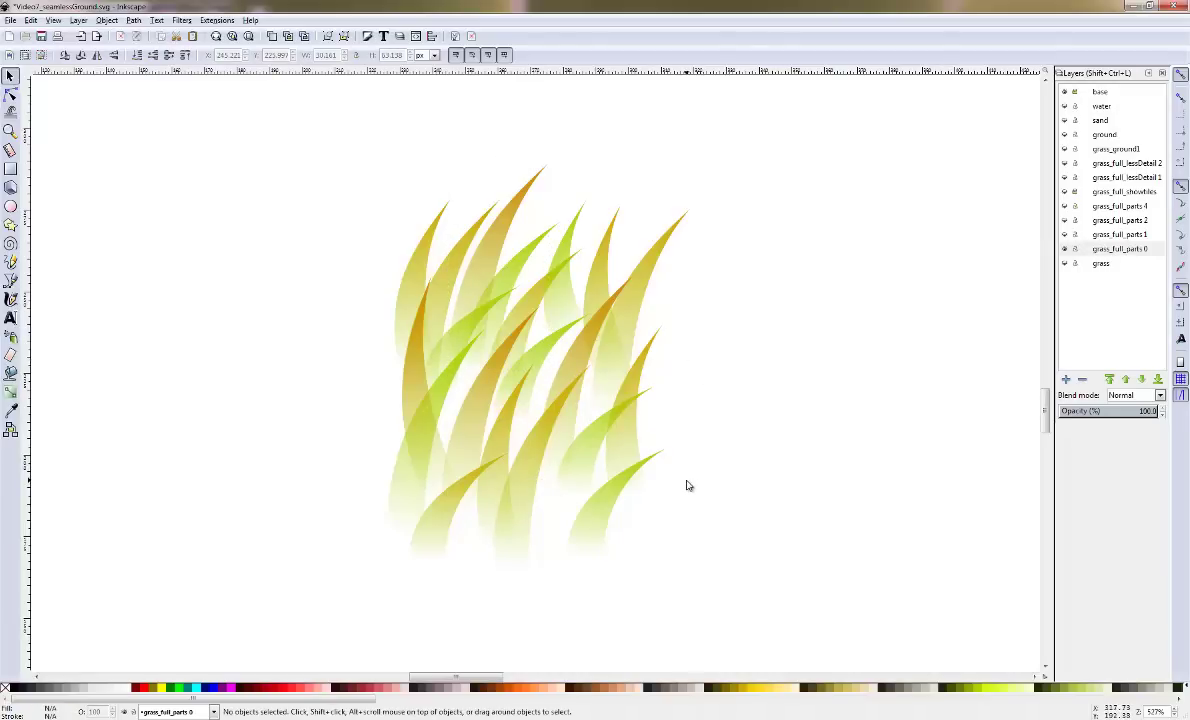
Select the four-blade new grass tuft and delete it
key("5")
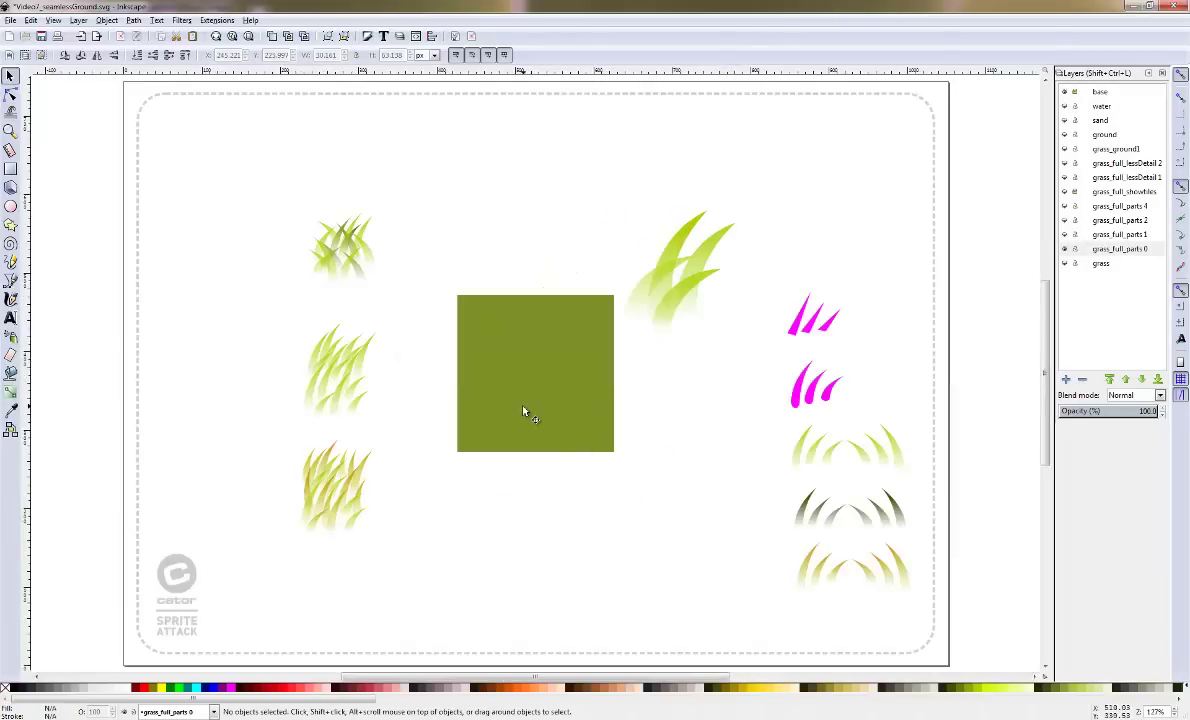
left_click_drag(637, 188, 744, 353)
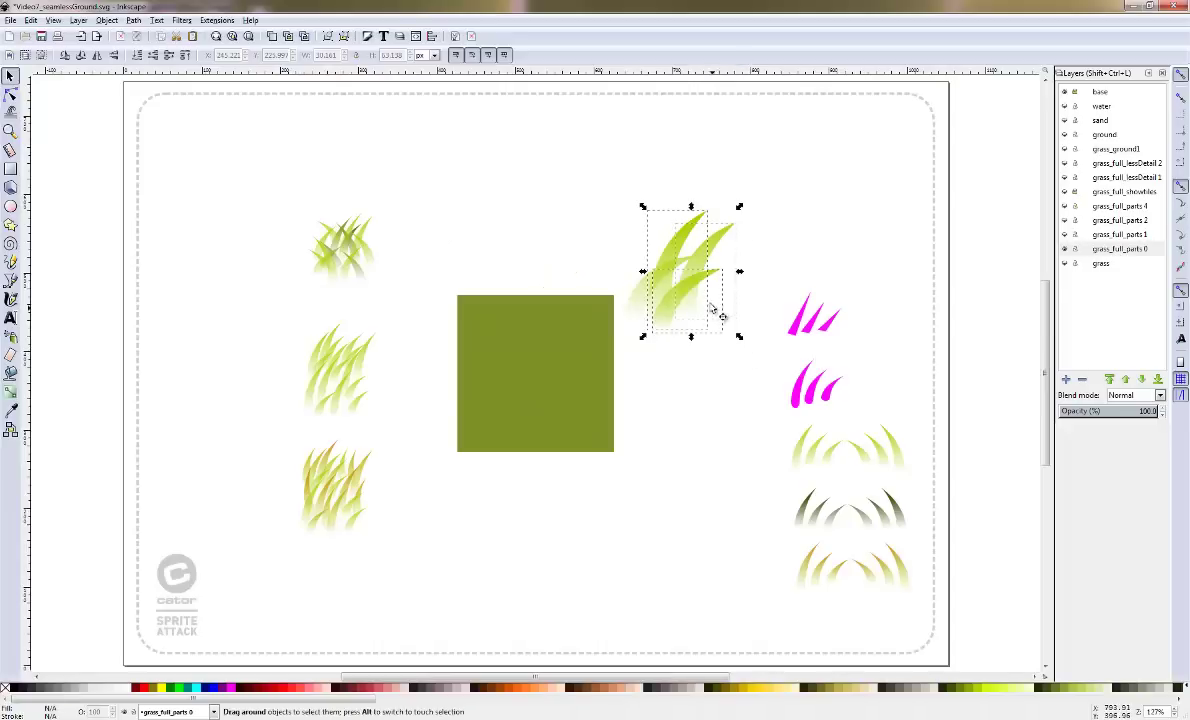
left_click_drag(709, 308, 661, 292)
key("Delete")
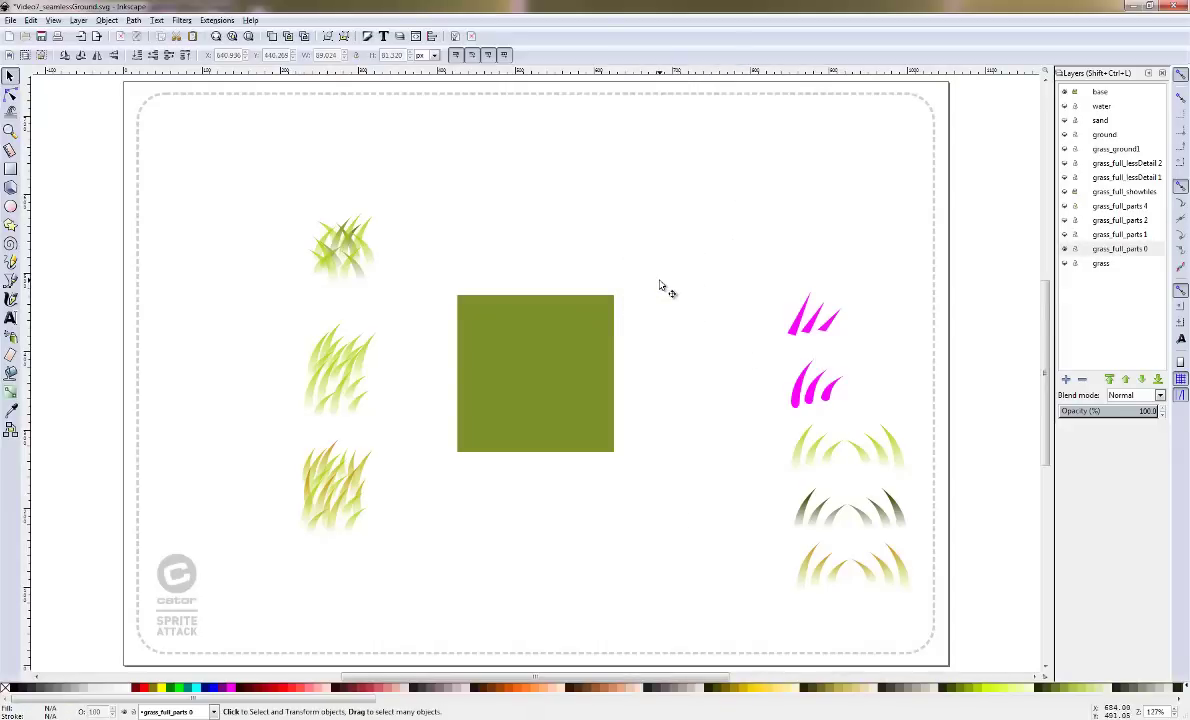
Group the 16 blades of the middle clump and check the olive square's 200 × 200 px size
left_click_drag(214, 281, 388, 410)
key("ctrl")
key("ctrl+g")
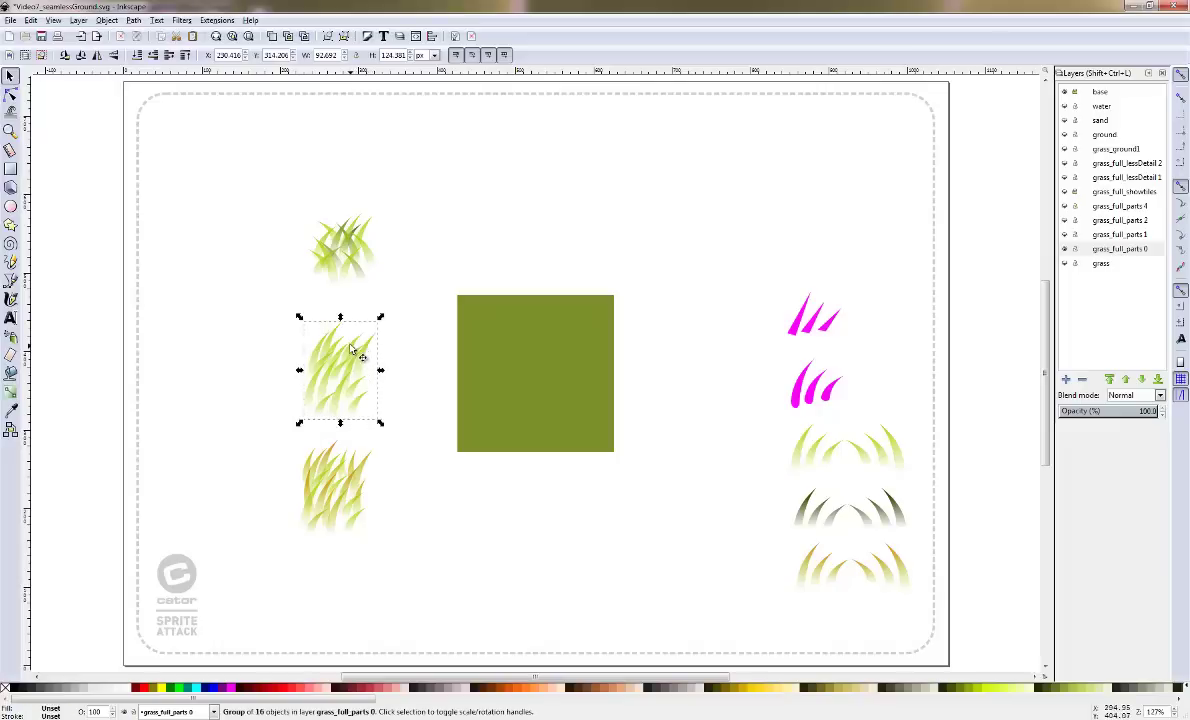
left_click(425, 293)
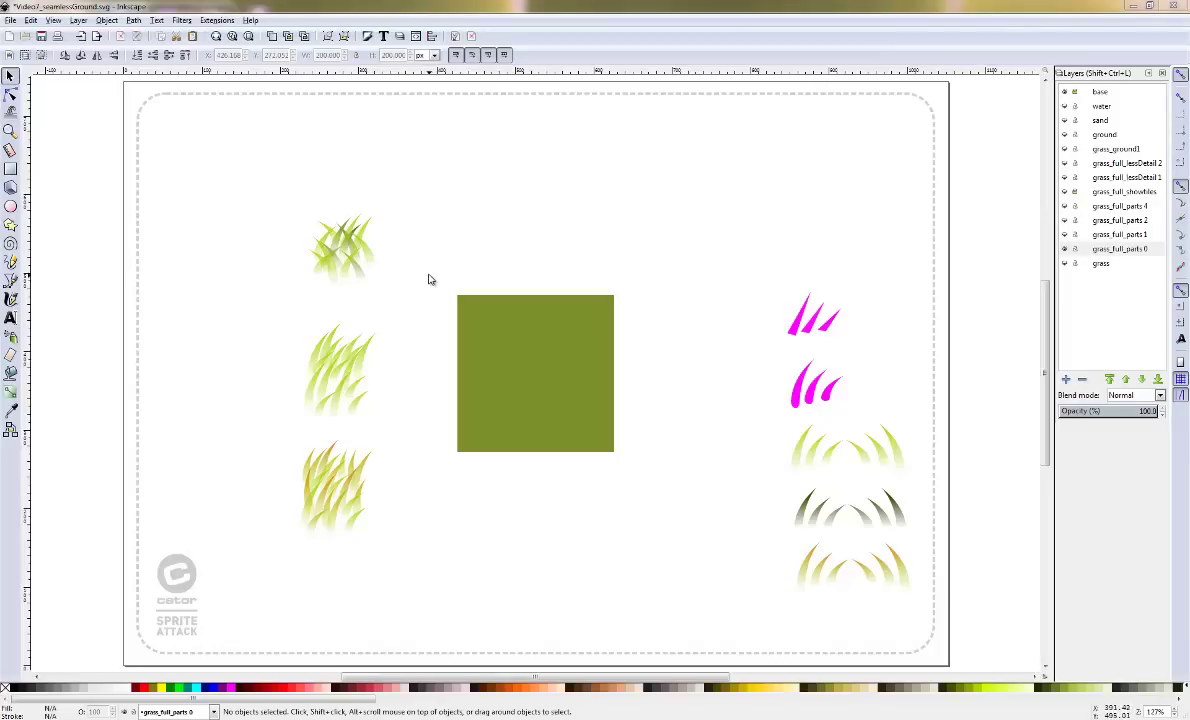
left_click_drag(428, 272, 733, 500)
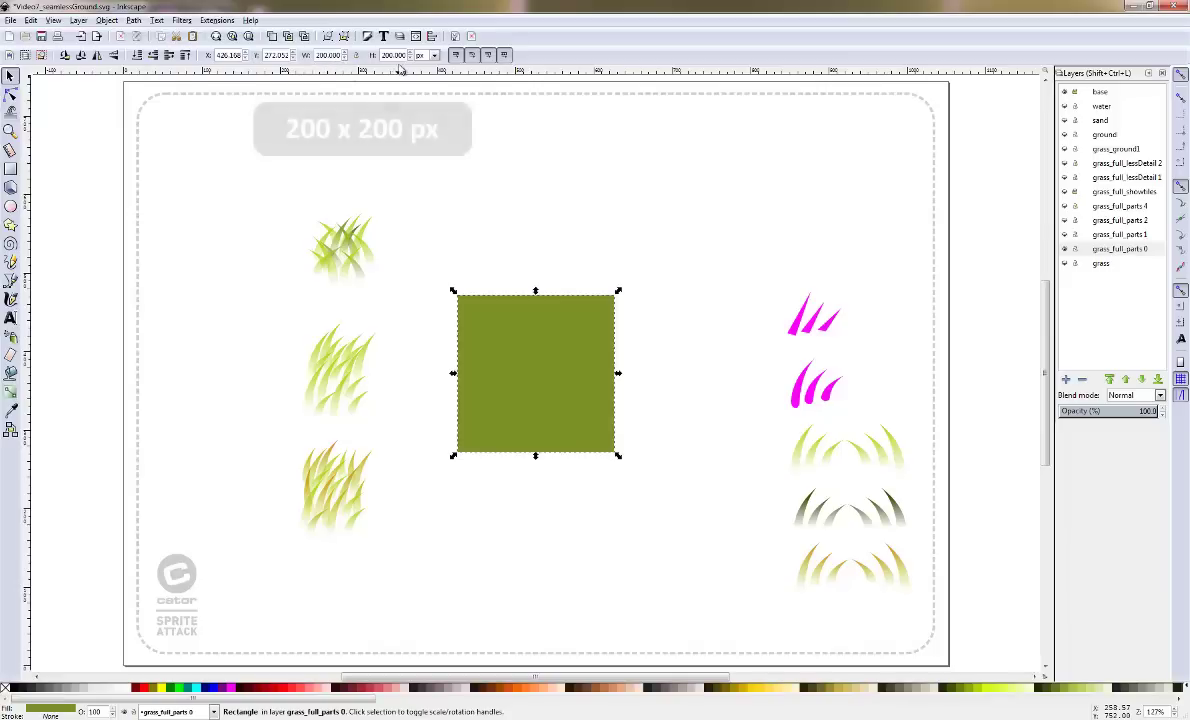
left_click(252, 230)
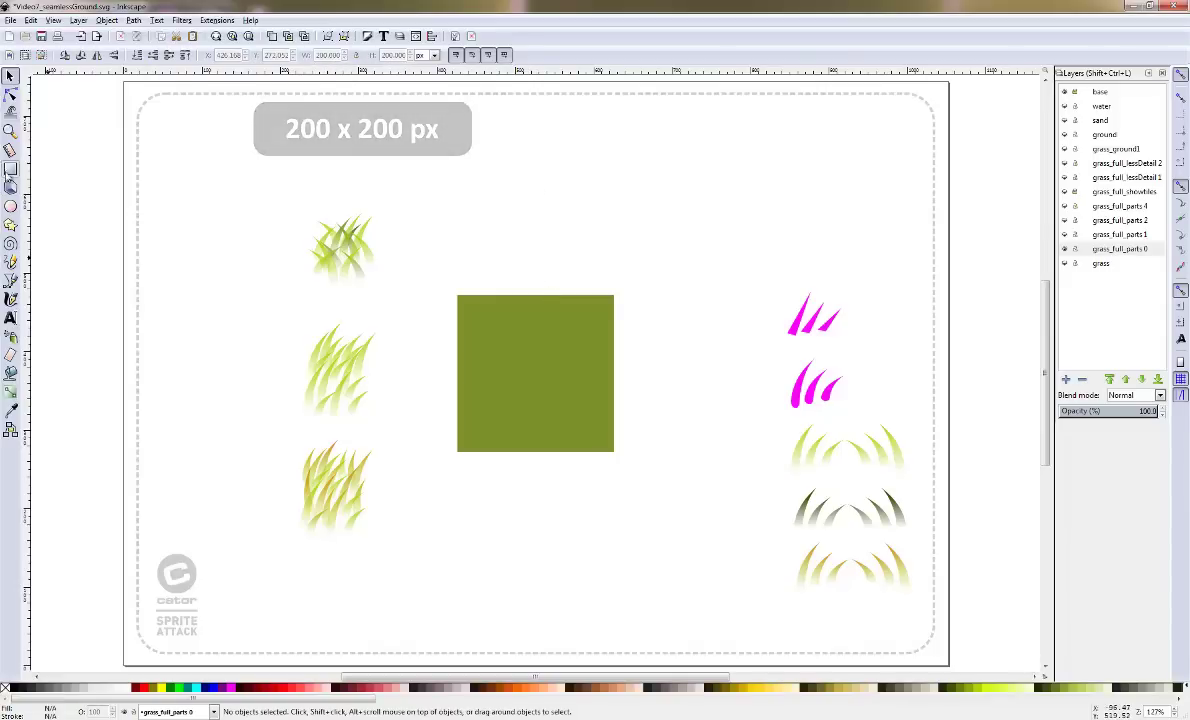
left_click(10, 170)
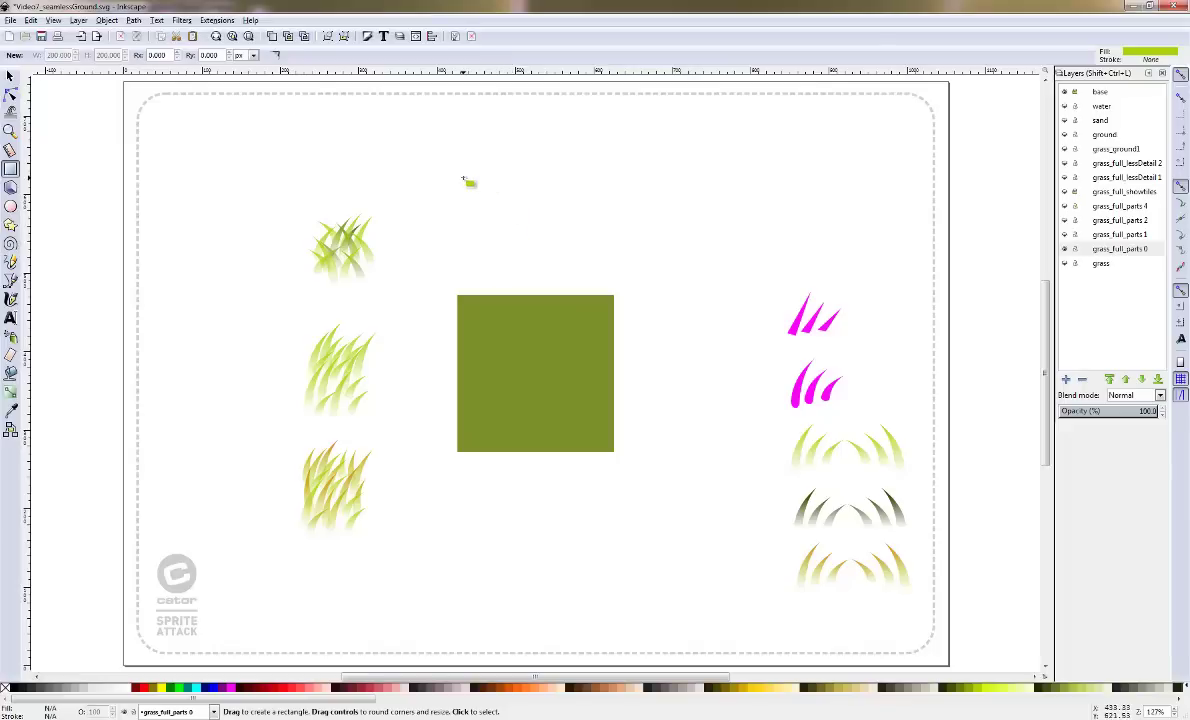
mouse_move(470, 156)
left_mouse_down()
mouse_move(640, 262)
mouse_move(636, 331)
mouse_move(670, 346)
mouse_move(721, 332)
mouse_move(724, 345)
left_mouse_up()
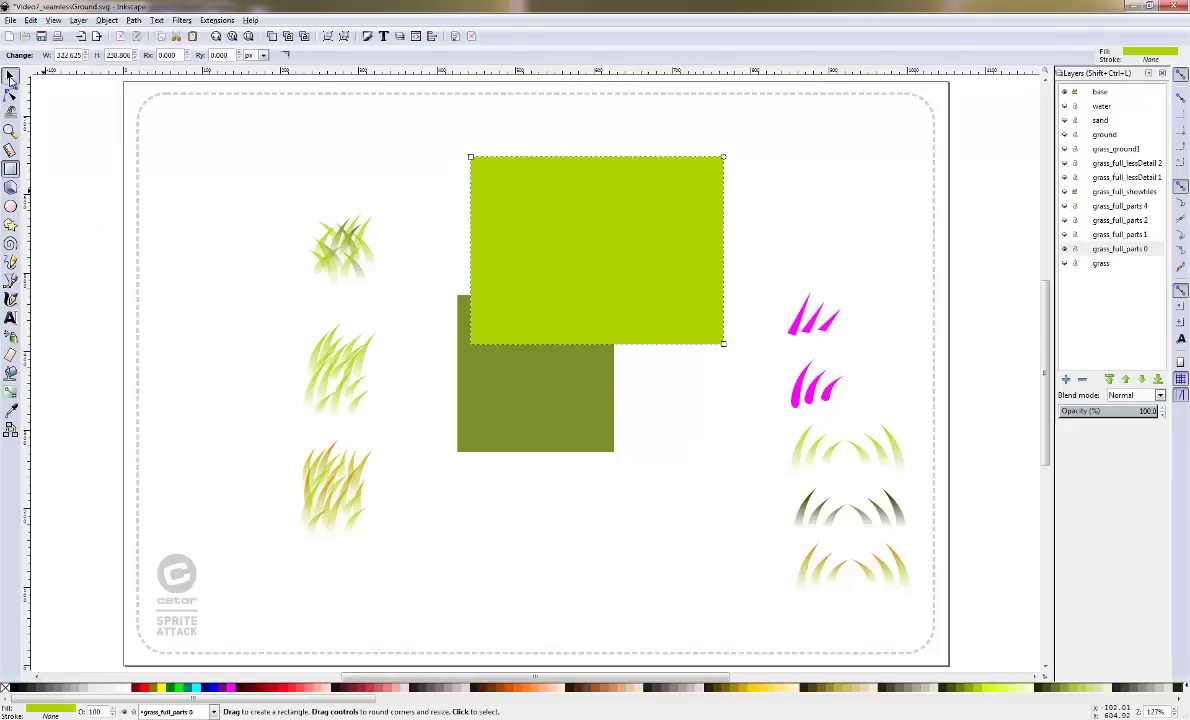
left_click(11, 77)
triple_click(320, 55)
key("BackSpace")
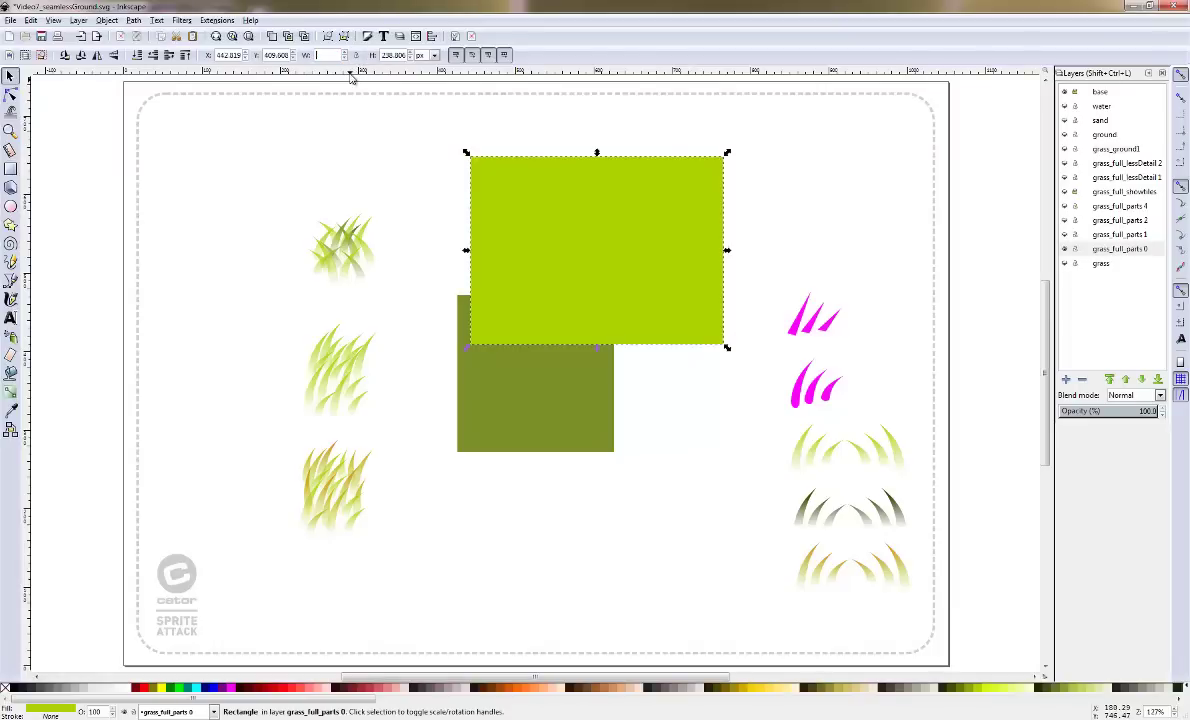
type("200")
key("Tab")
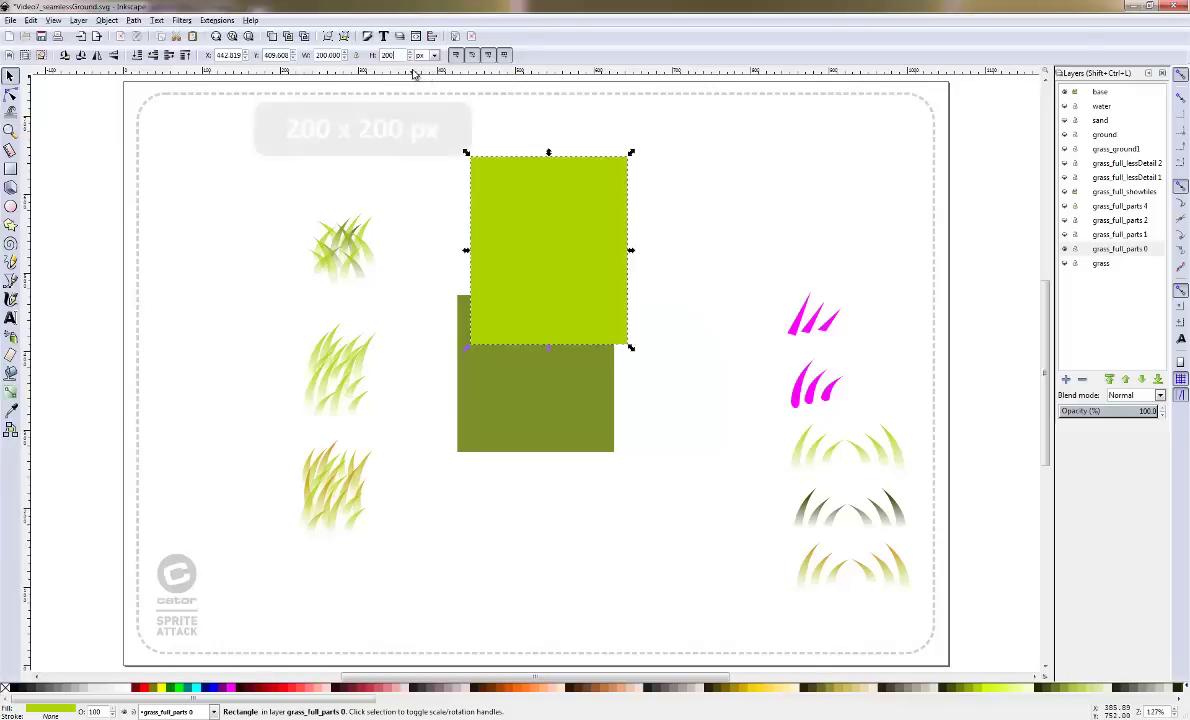
type("200")
key("Return")
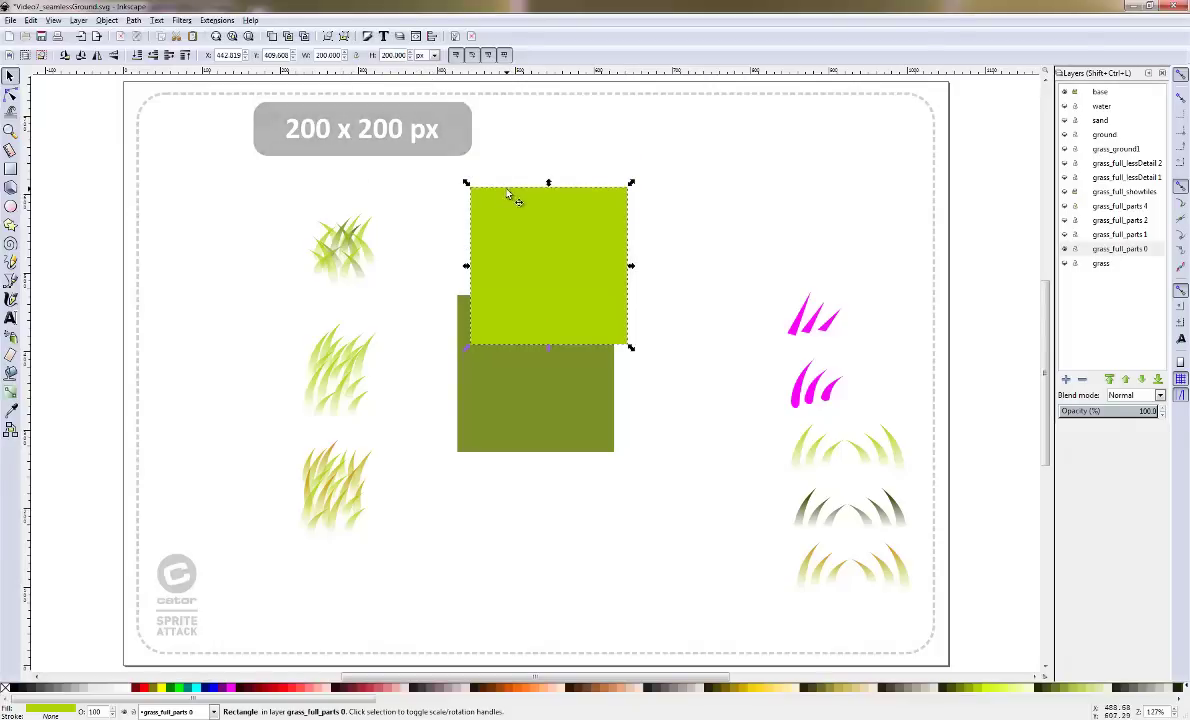
left_click_drag(513, 193, 494, 300)
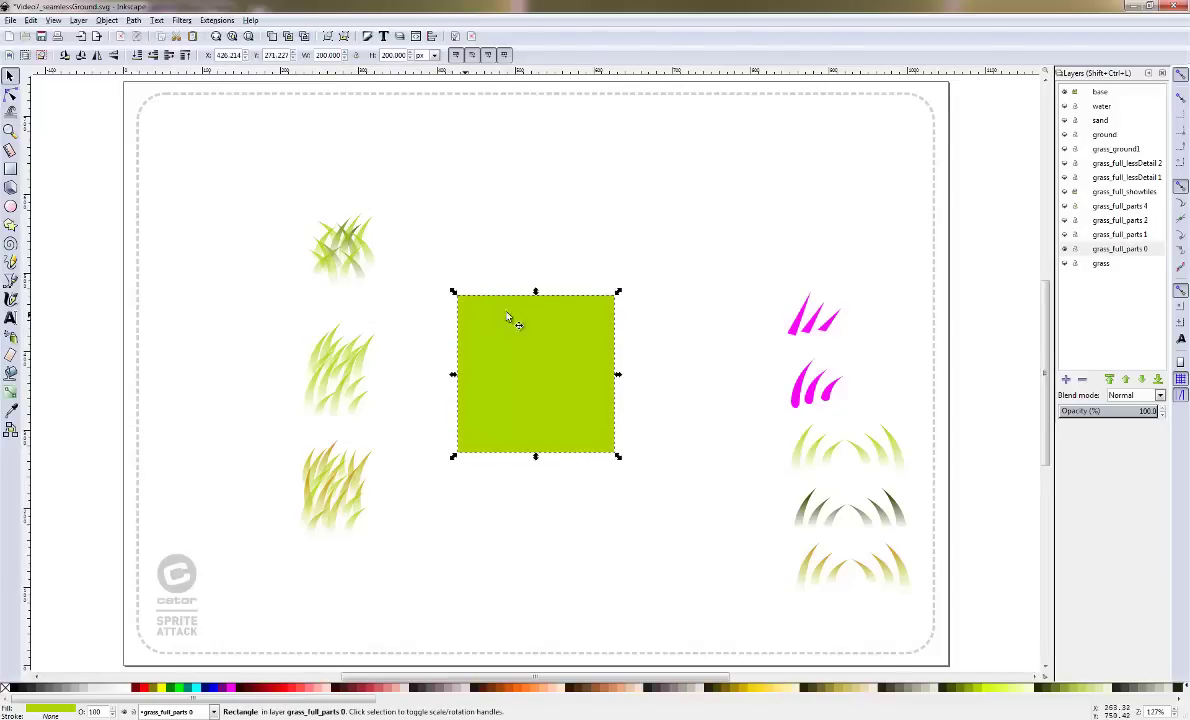
left_click(562, 362)
key("alt+q")
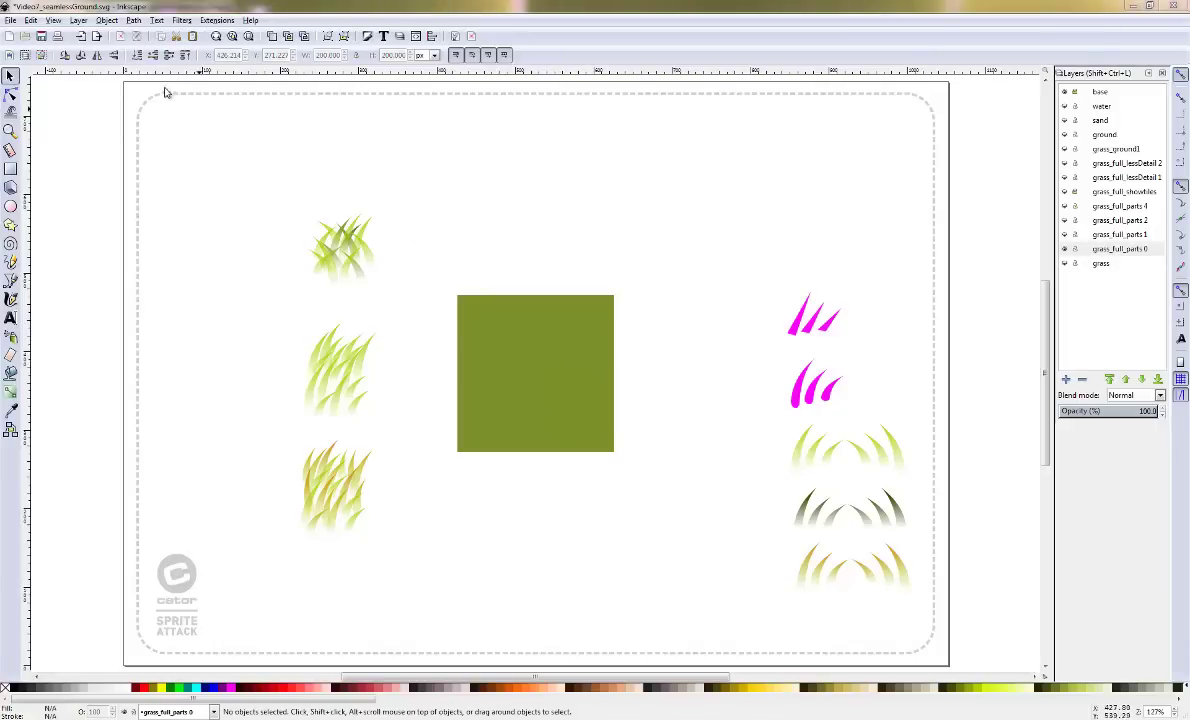
In Preferences under Behavior > Steps, make arrow keys move objects by 200 px
left_click(54, 20)
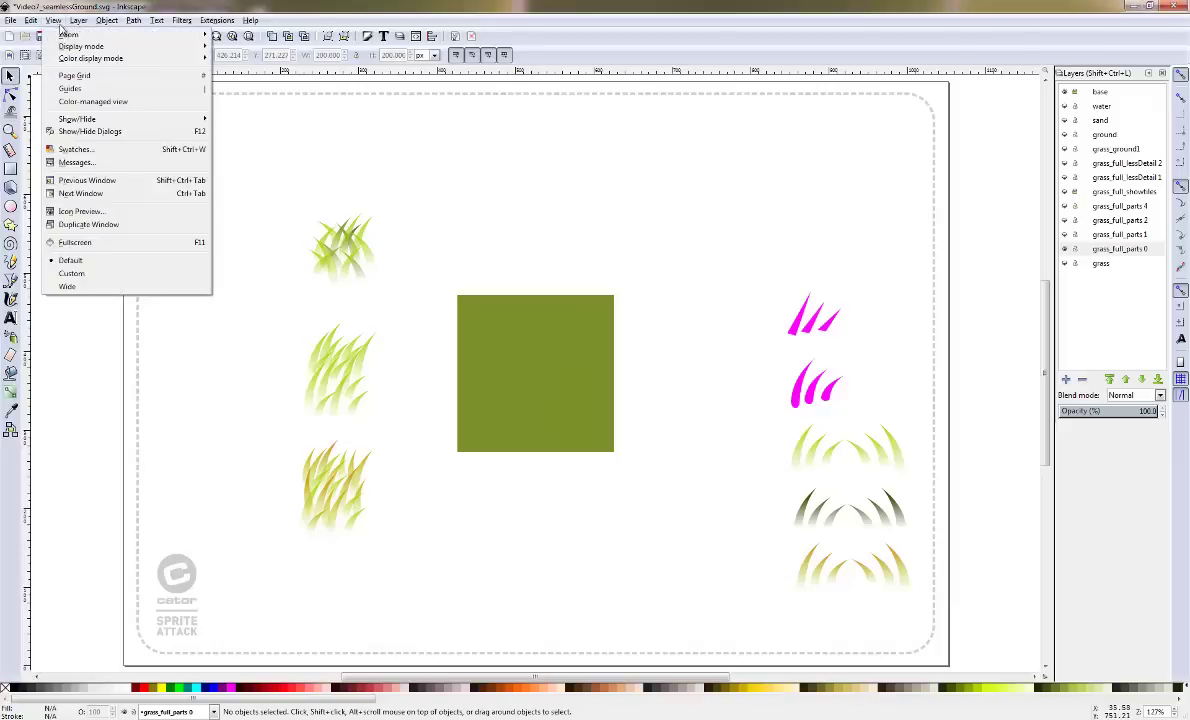
mouse_move(31, 20)
key("ctrl+shift+p")
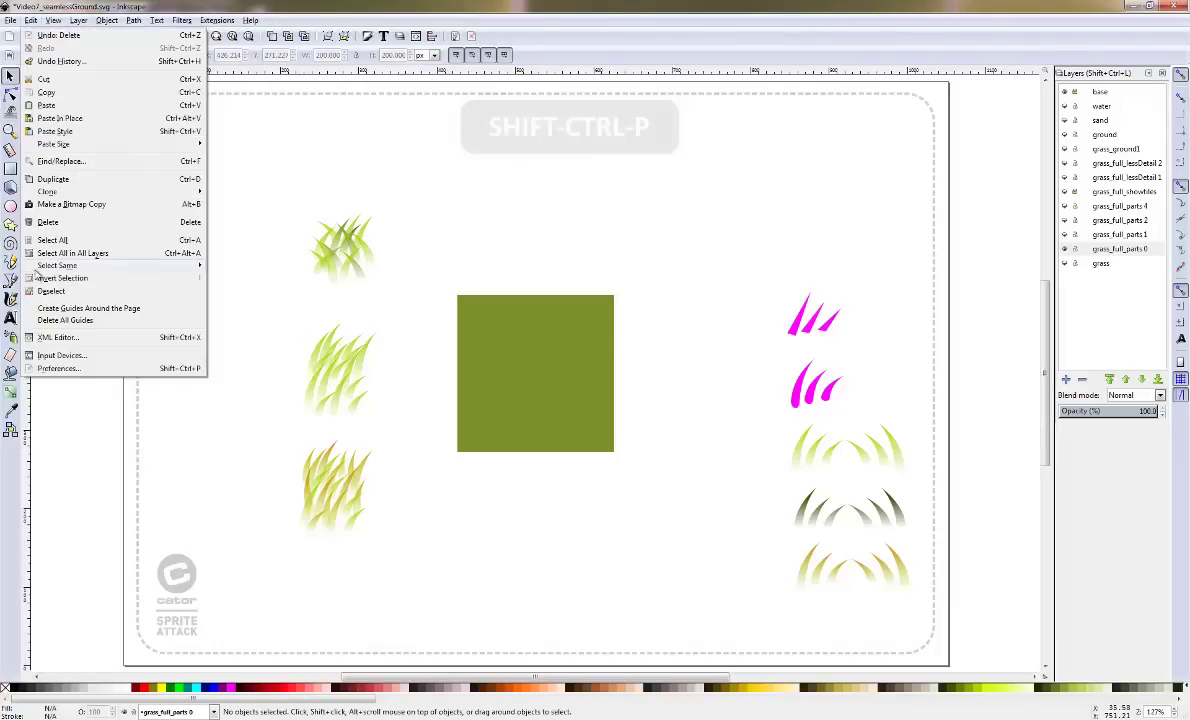
left_click(56, 368)
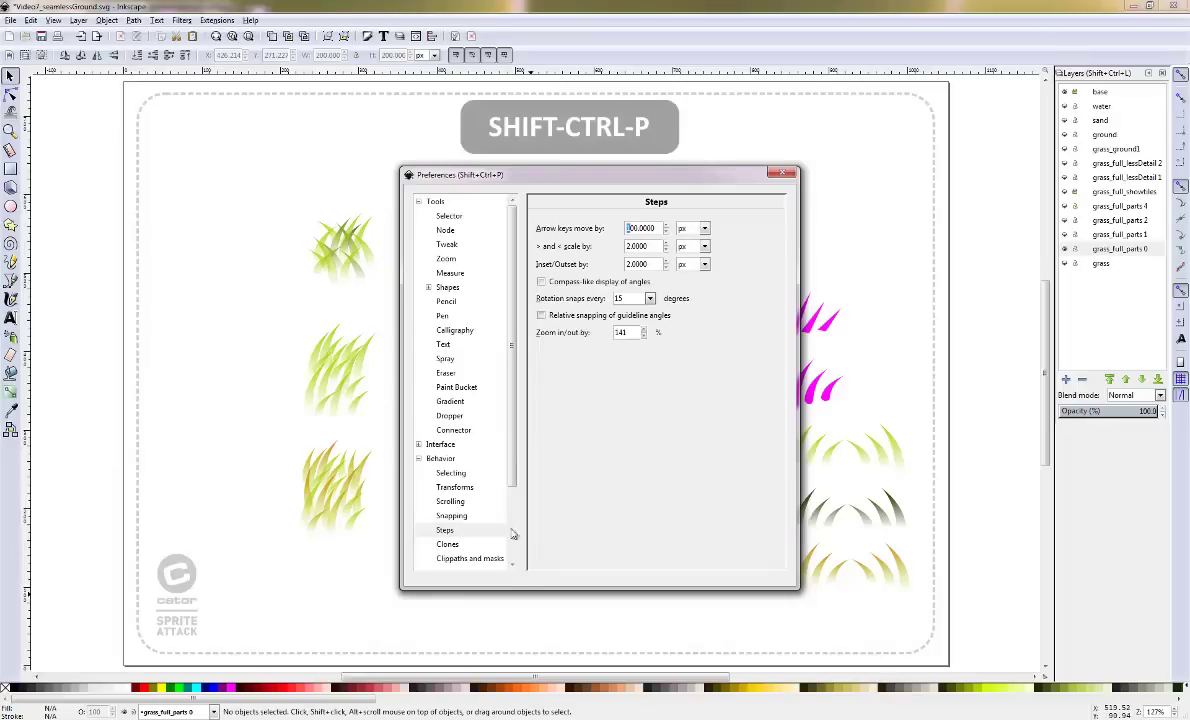
scroll(470, 420, "down", 3)
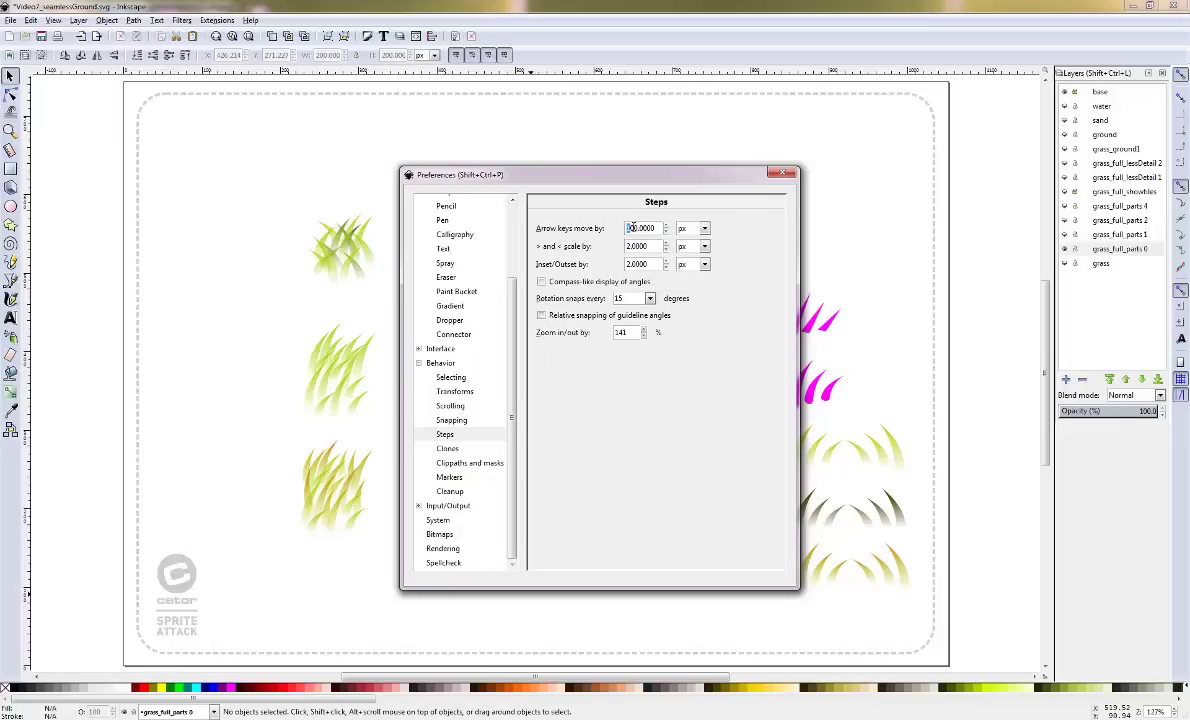
type("2")
Move the middle grass tuft over the square's top-left corner and place a copy 200 px right
left_click(786, 173)
left_click_drag(244, 327, 388, 436)
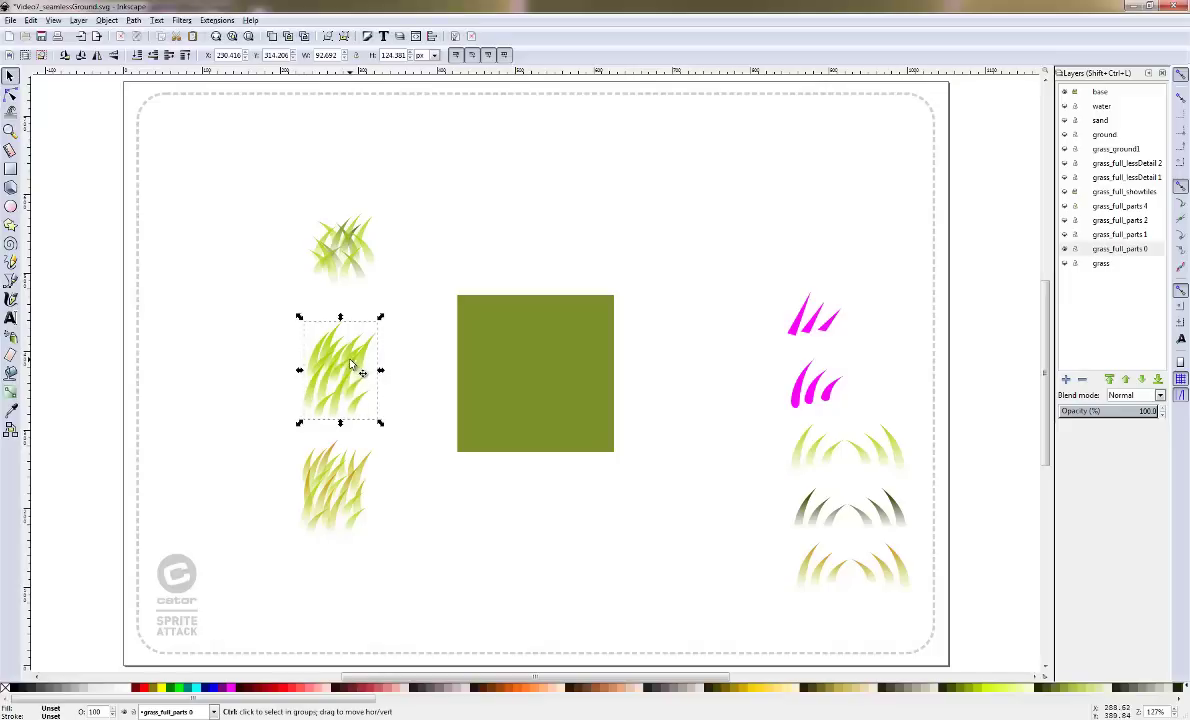
left_click_drag(351, 365, 462, 281)
key("ctrl+d")
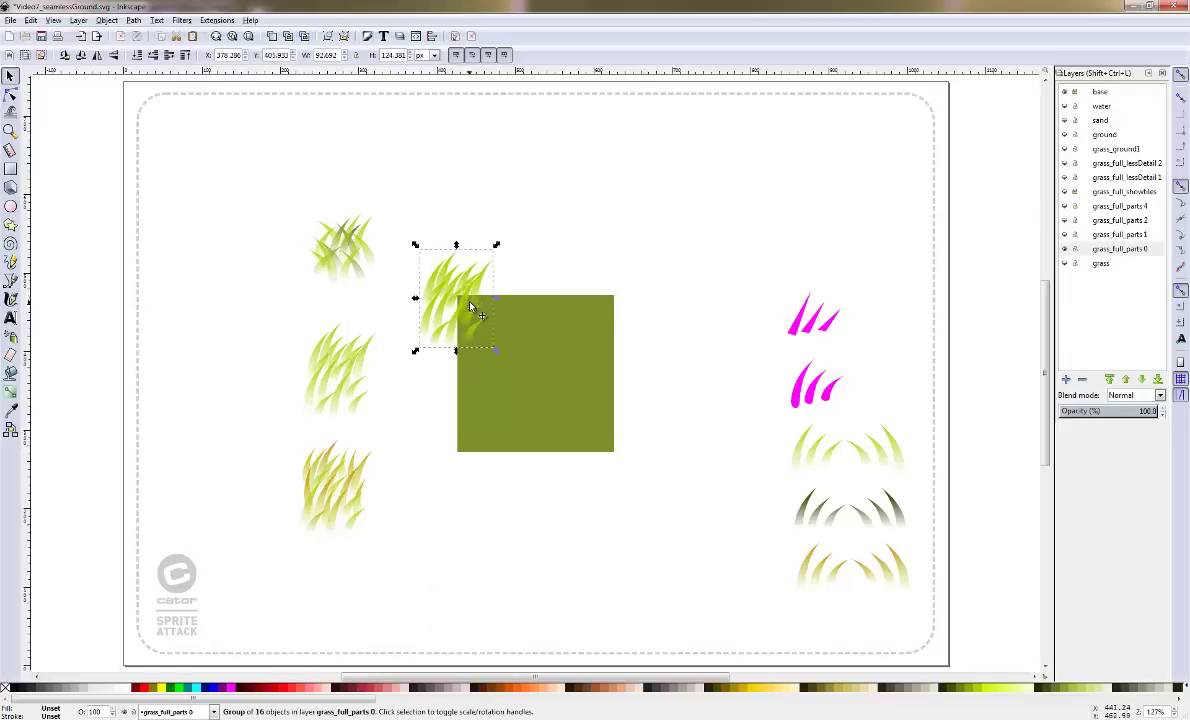
key("shift+Right")
key("shift+Right")
key("shift+Right")
key("shift+Right")
key("shift+Right")
key("shift+Right")
key("shift+Right")
key("shift+Right")
key("shift+Right")
key("shift+Right")
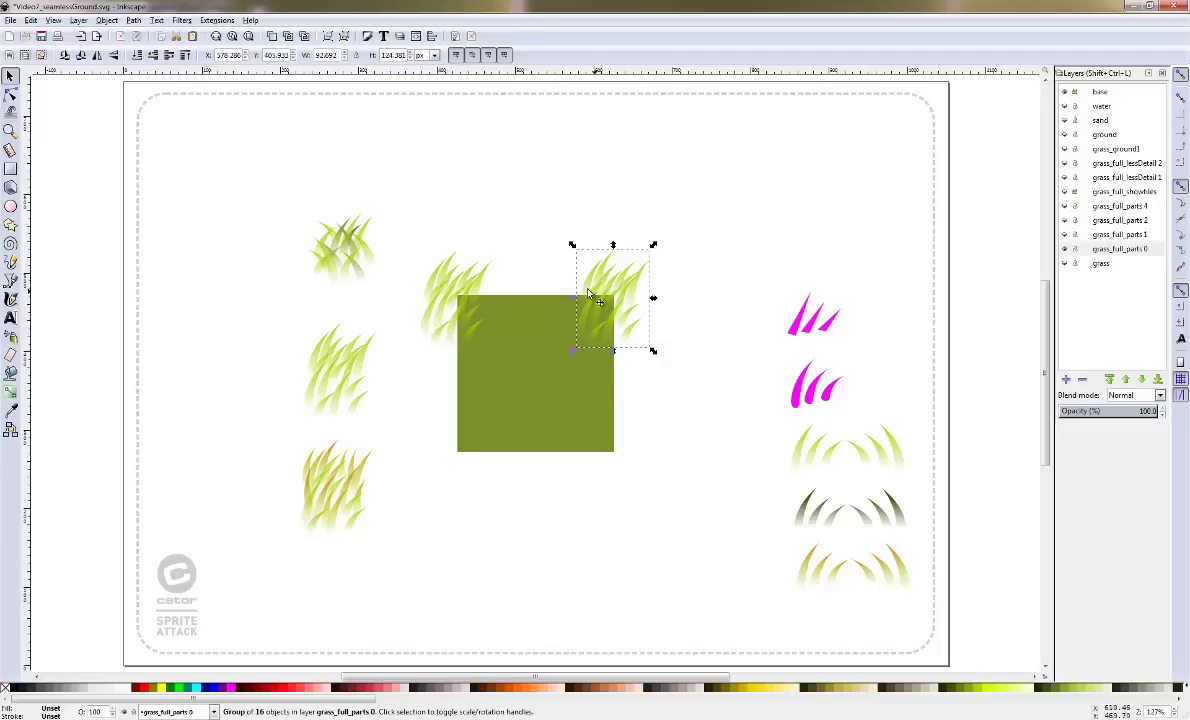
Duplicate the two corner tufts and shift the copies 200 px down
left_click(460, 290)
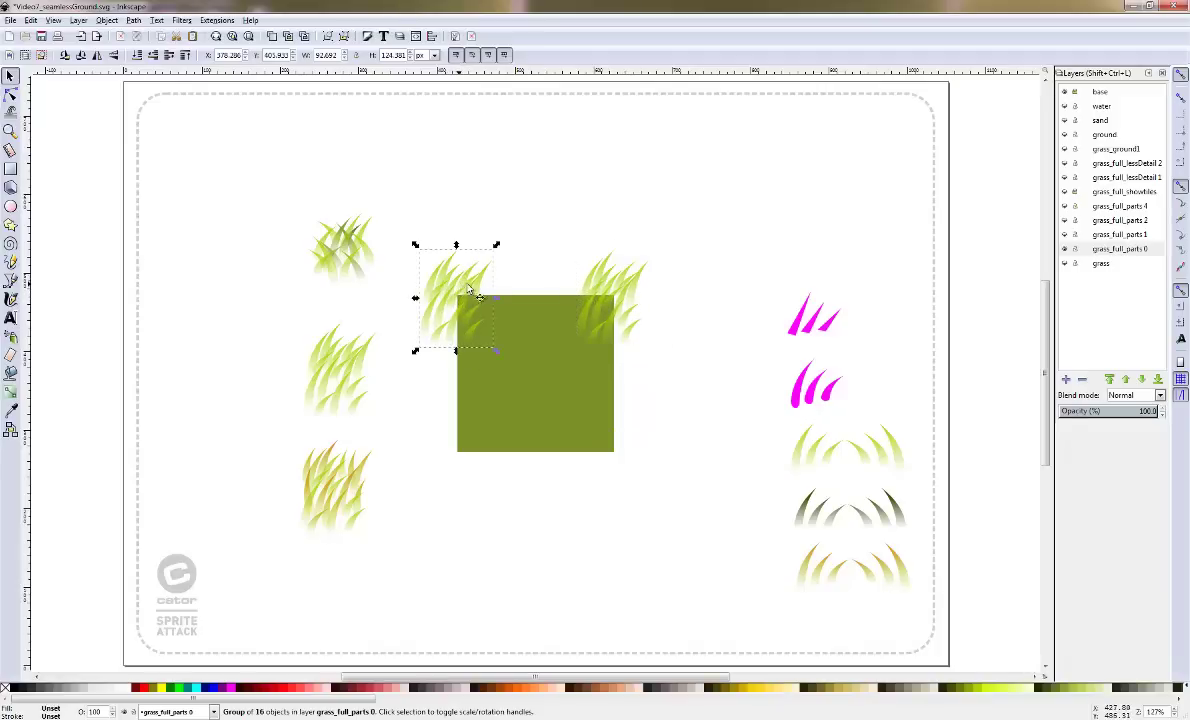
left_click(602, 281, "shift")
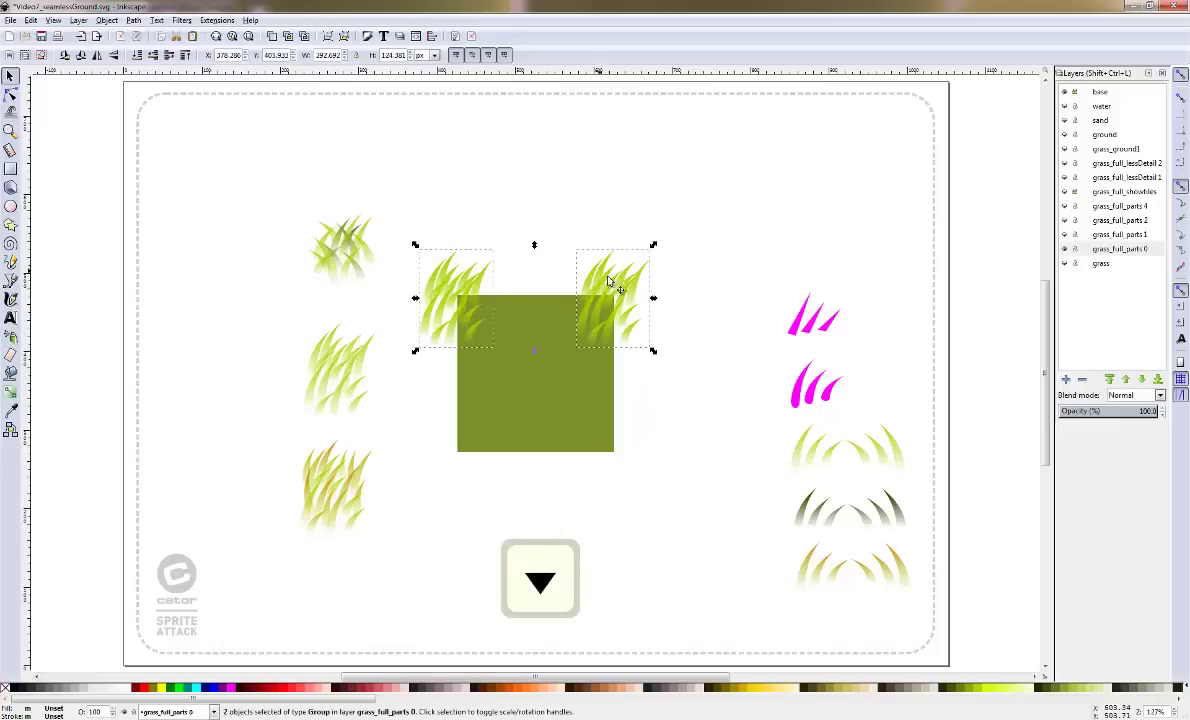
key("ctrl+d")
key("Down")
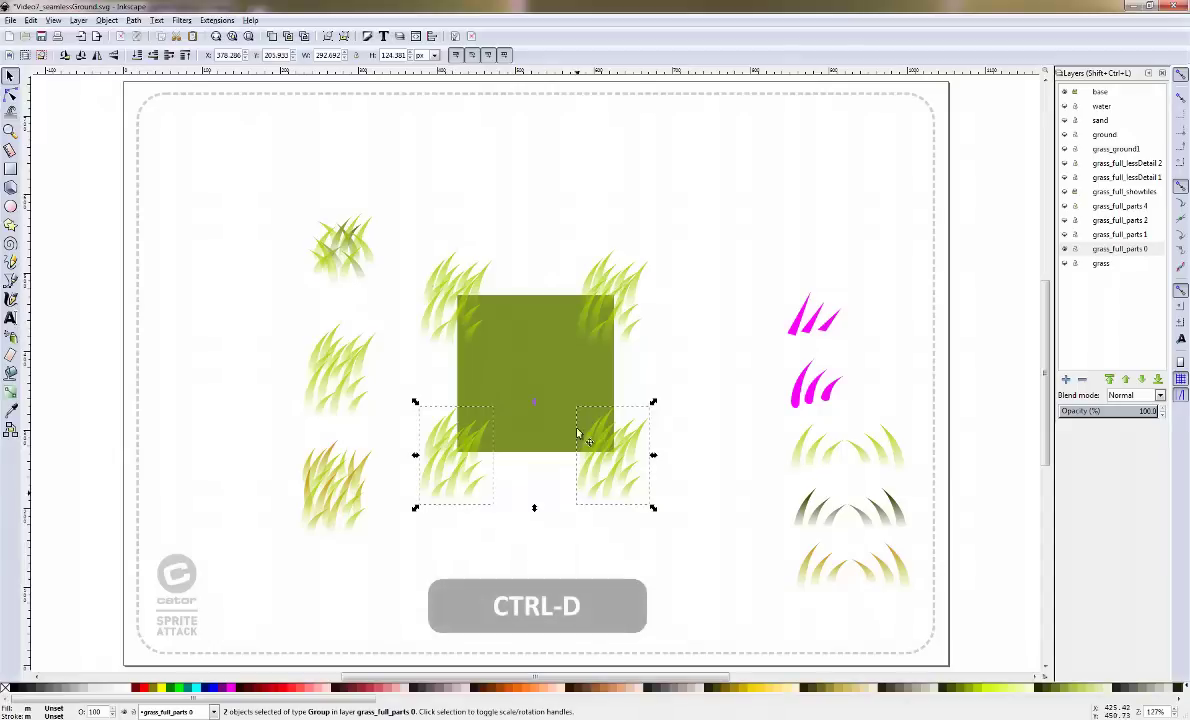
Place a tuft near the square's top, with 200 px-spaced copies down and across the left edge
left_click(478, 480)
left_click(466, 467)
left_click_drag(466, 467, 494, 312)
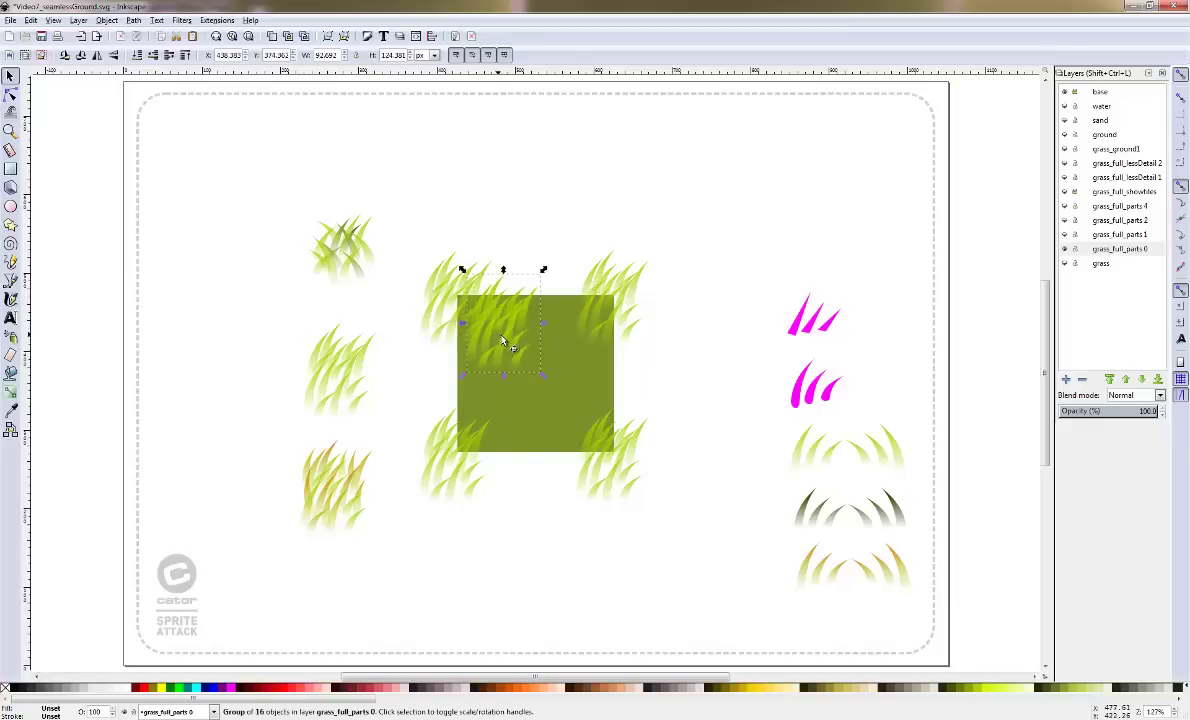
key("ctrl+d")
key("Down")
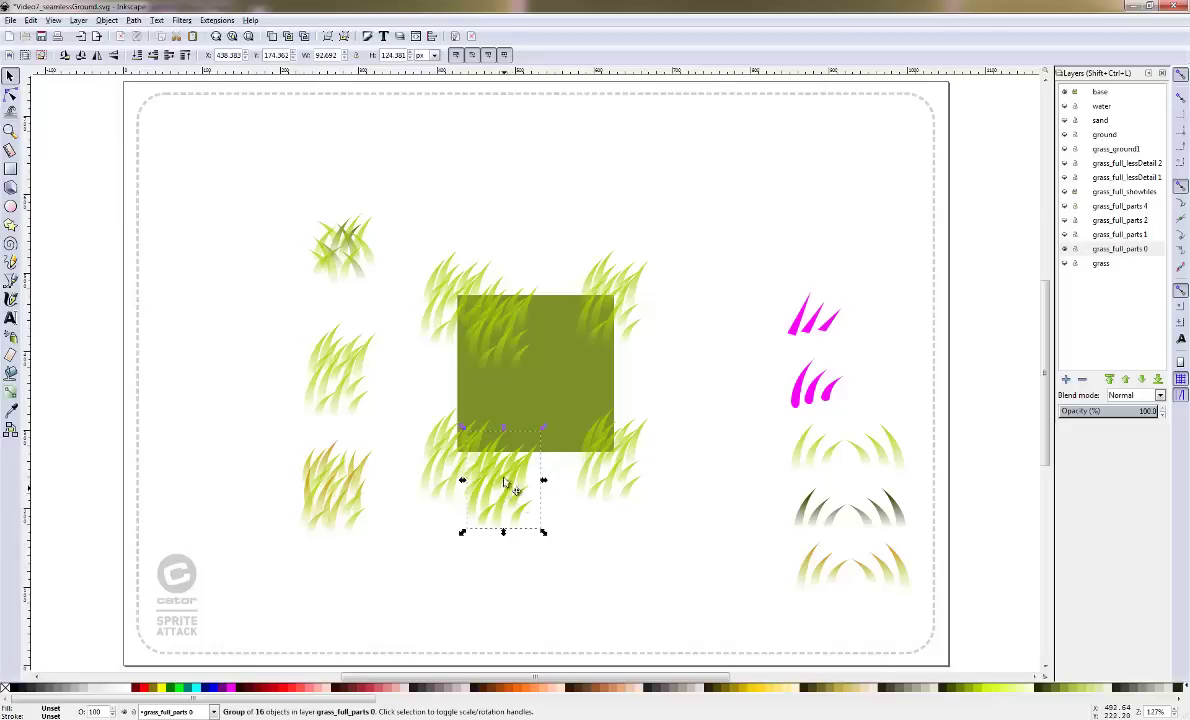
left_click_drag(511, 497, 477, 438)
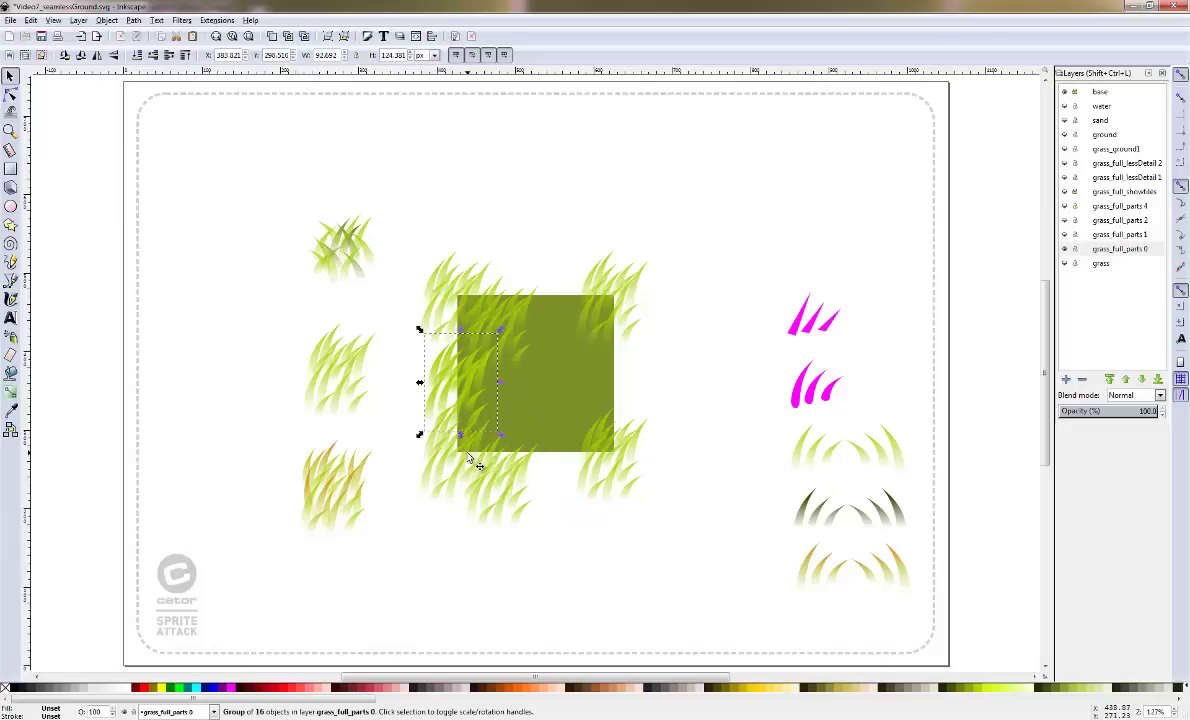
key("ctrl+d")
key("Right")
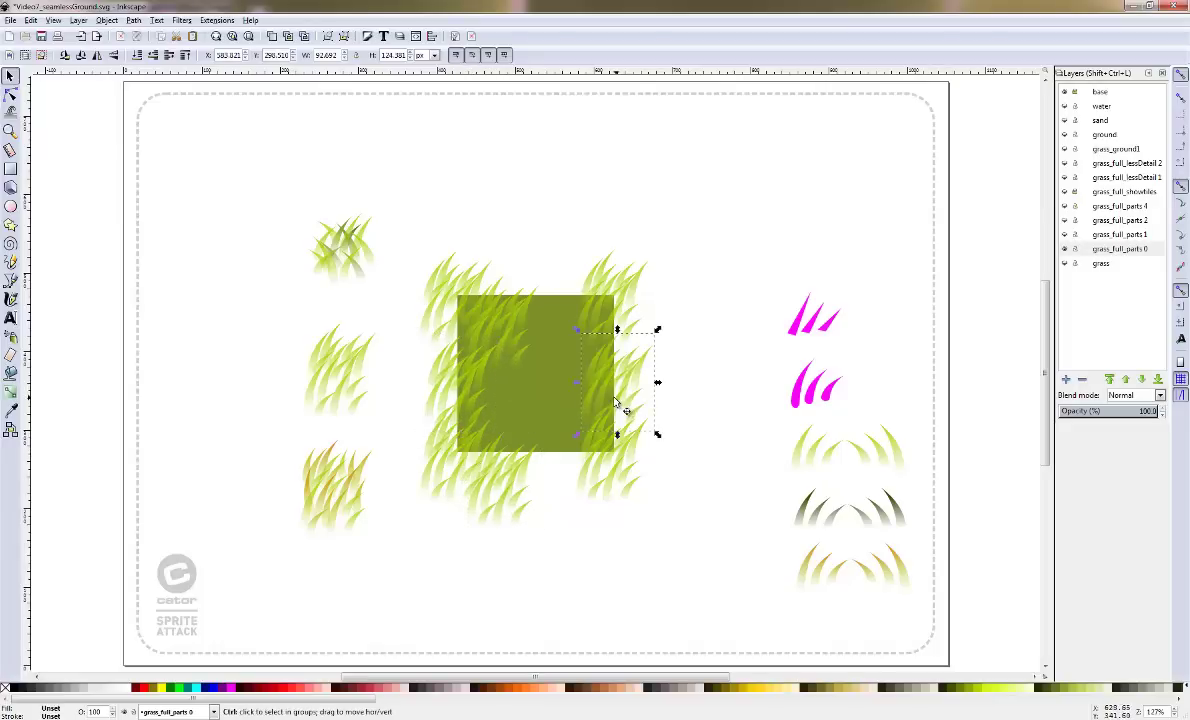
Position the remaining tuft copies over the square's top edge and interior
left_click_drag(576, 428, 566, 266)
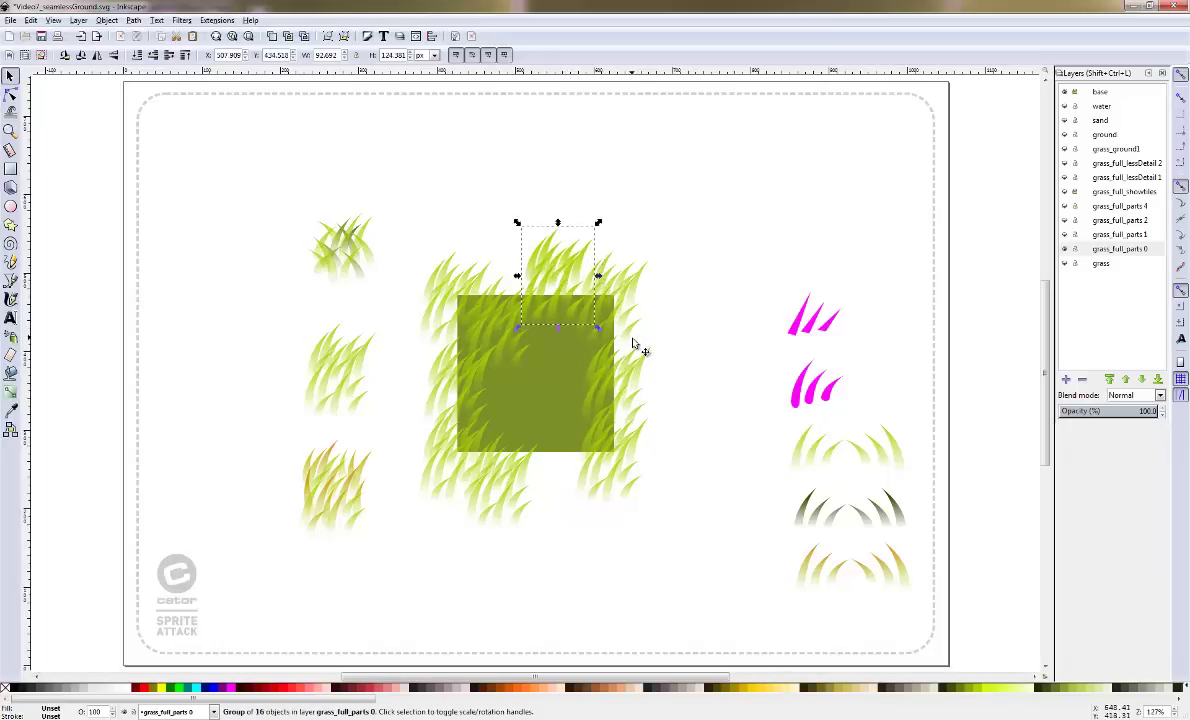
key("ctrl+z")
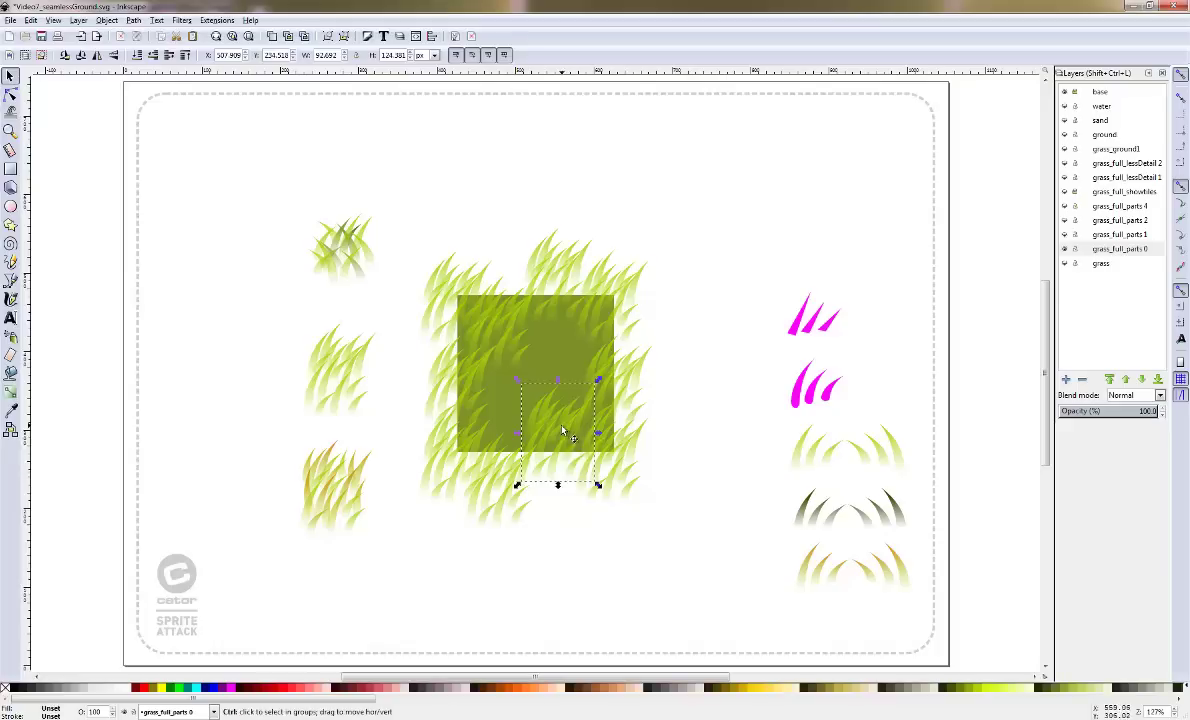
key("Escape")
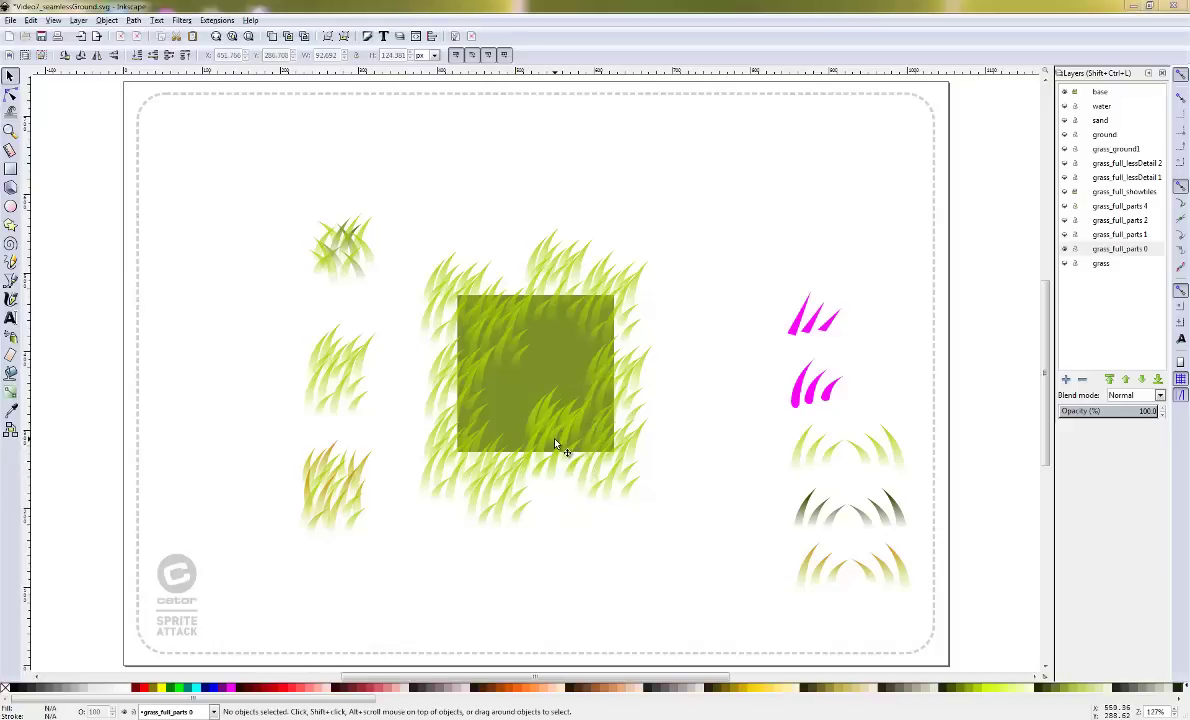
left_click_drag(556, 444, 567, 365)
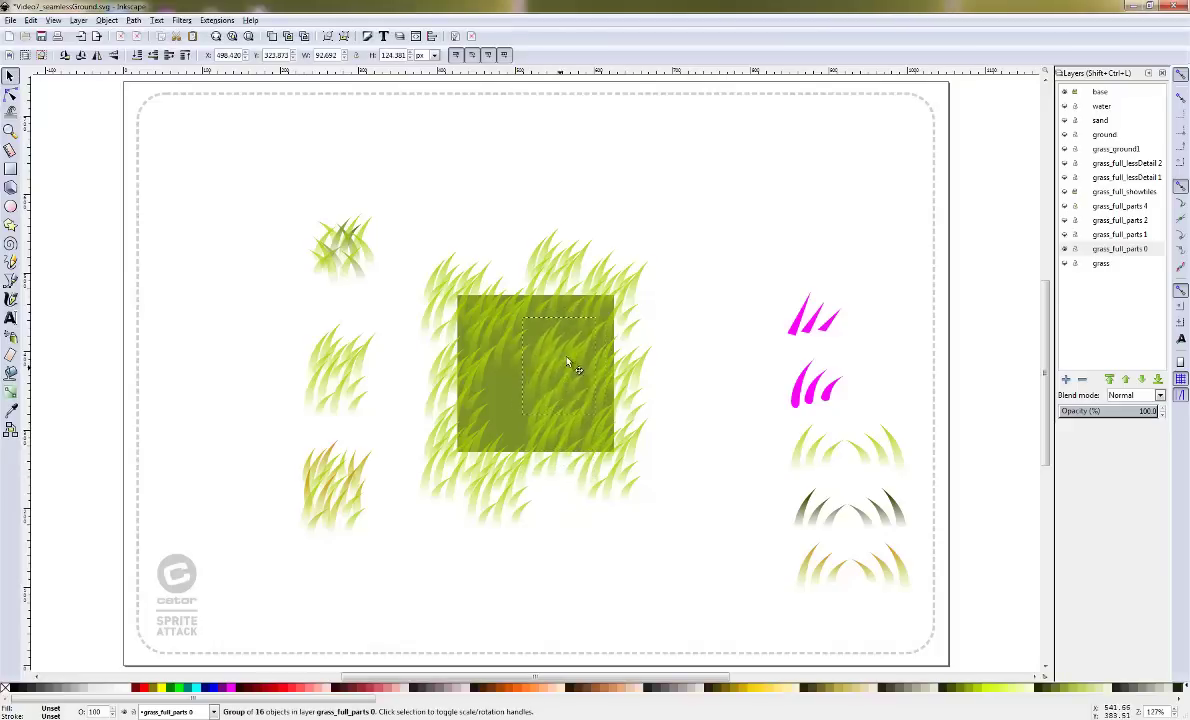
left_click_drag(558, 367, 515, 398)
key("Escape")
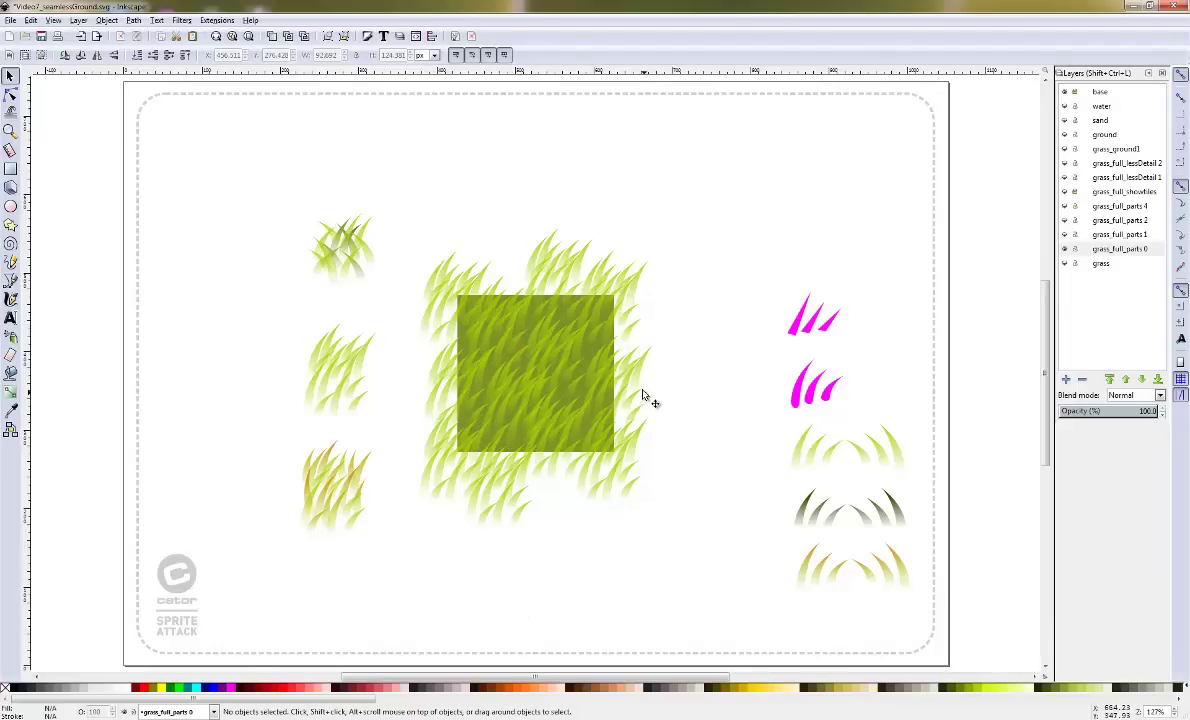
Drag several single blades from the light-green sample into the square's gaps
left_click_drag(780, 434, 590, 362)
left_click(808, 458)
left_click(810, 446)
left_click_drag(810, 446, 483, 380)
left_click(823, 446)
left_click_drag(823, 446, 524, 327)
key("Escape")
left_click(826, 459, "ctrl")
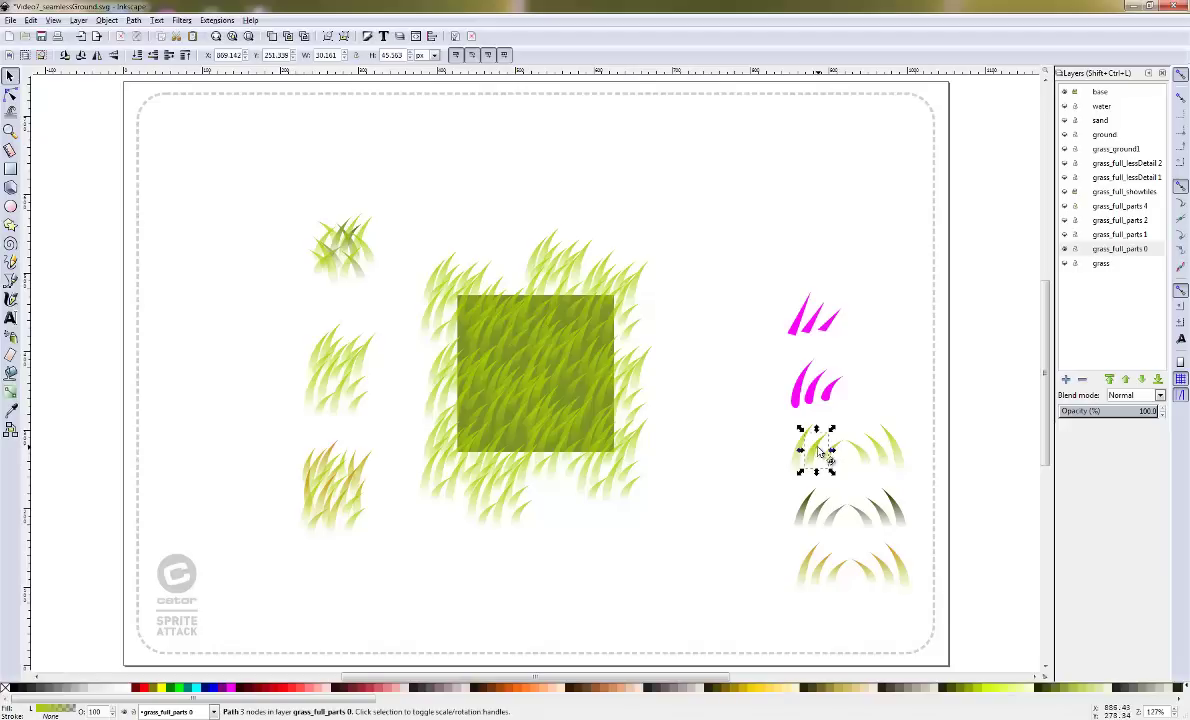
left_click_drag(818, 458, 824, 185)
key("Escape")
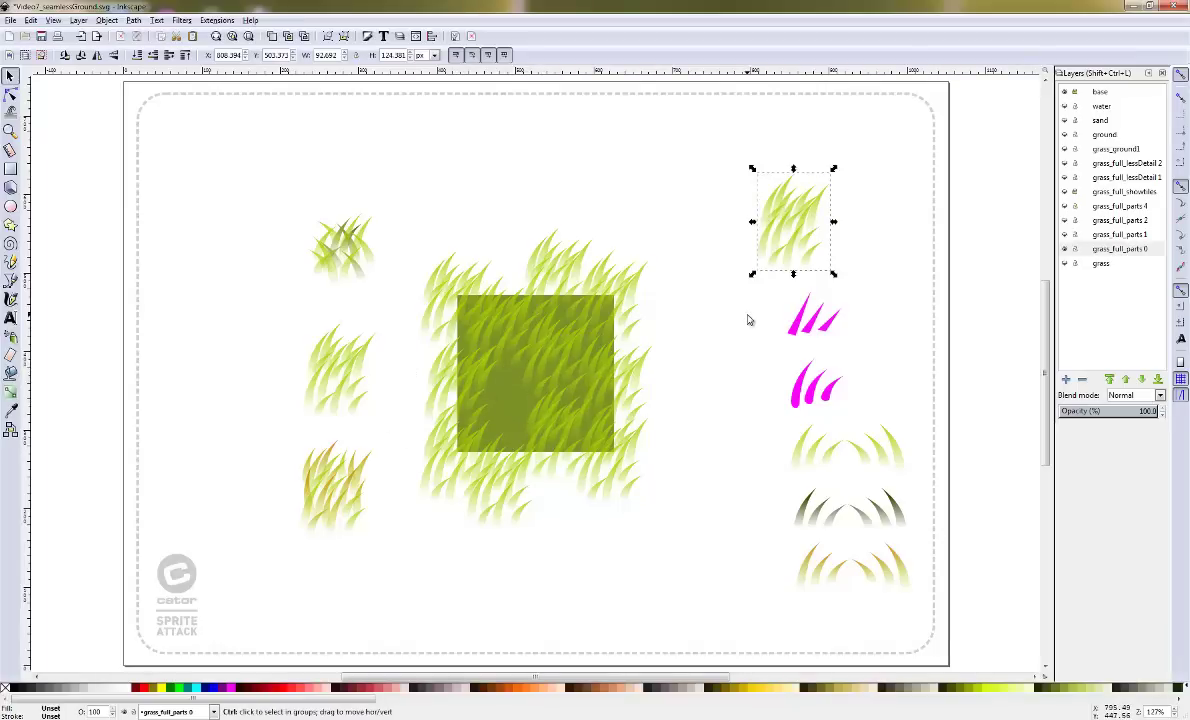
Undo the stray group move and nudge a grass group slightly right and down
key("ctrl+z")
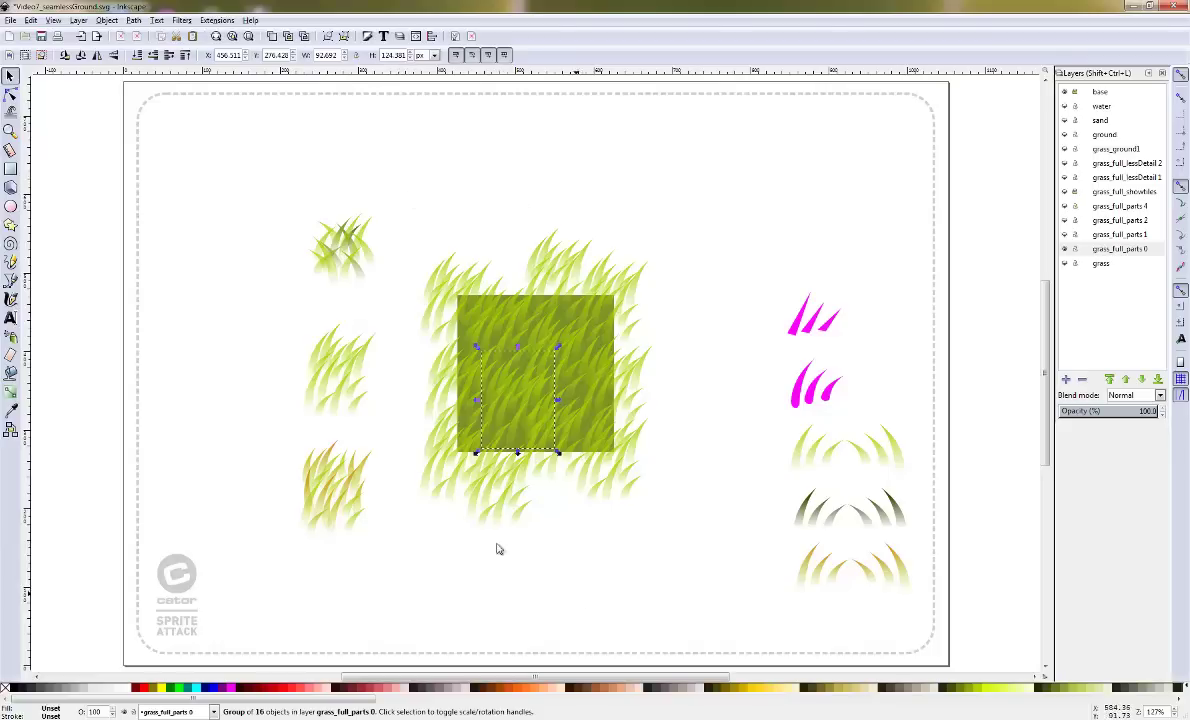
left_click(400, 196)
left_click(508, 300)
left_click(487, 212)
left_click(477, 326)
left_click_drag(508, 297, 505, 305)
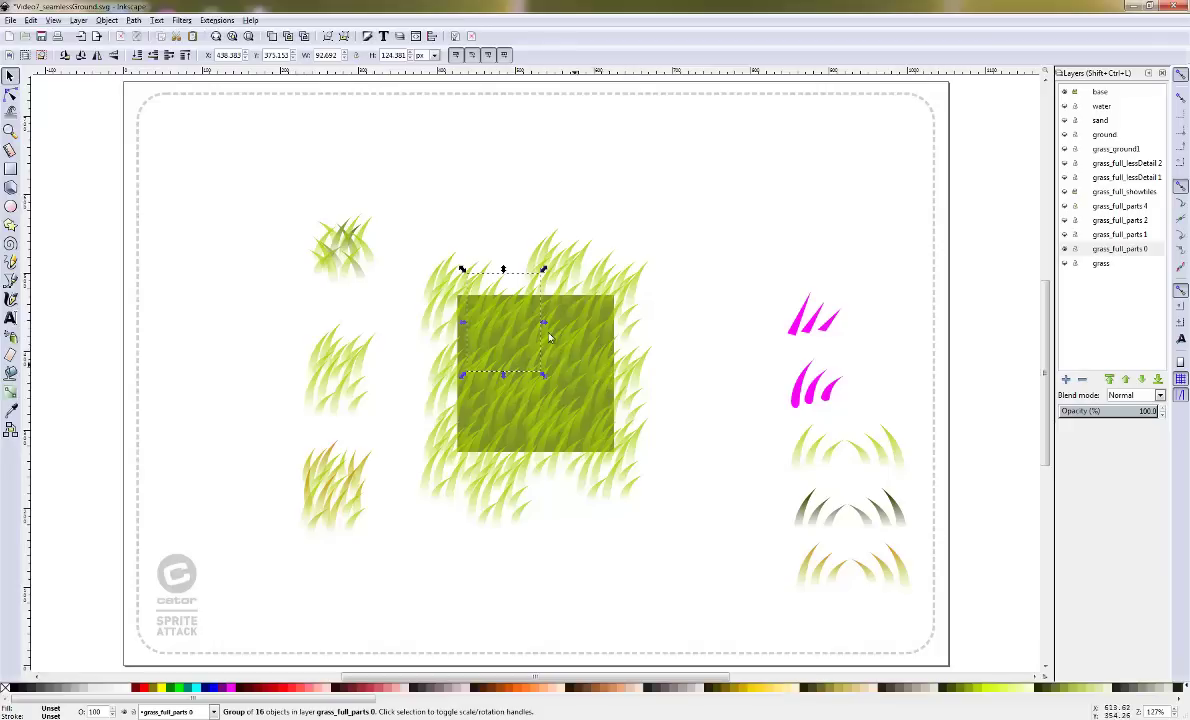
Zoom in to inspect the tile, select the olive square, and fit the page in view
key("z")
left_click_drag(448, 283, 632, 494)
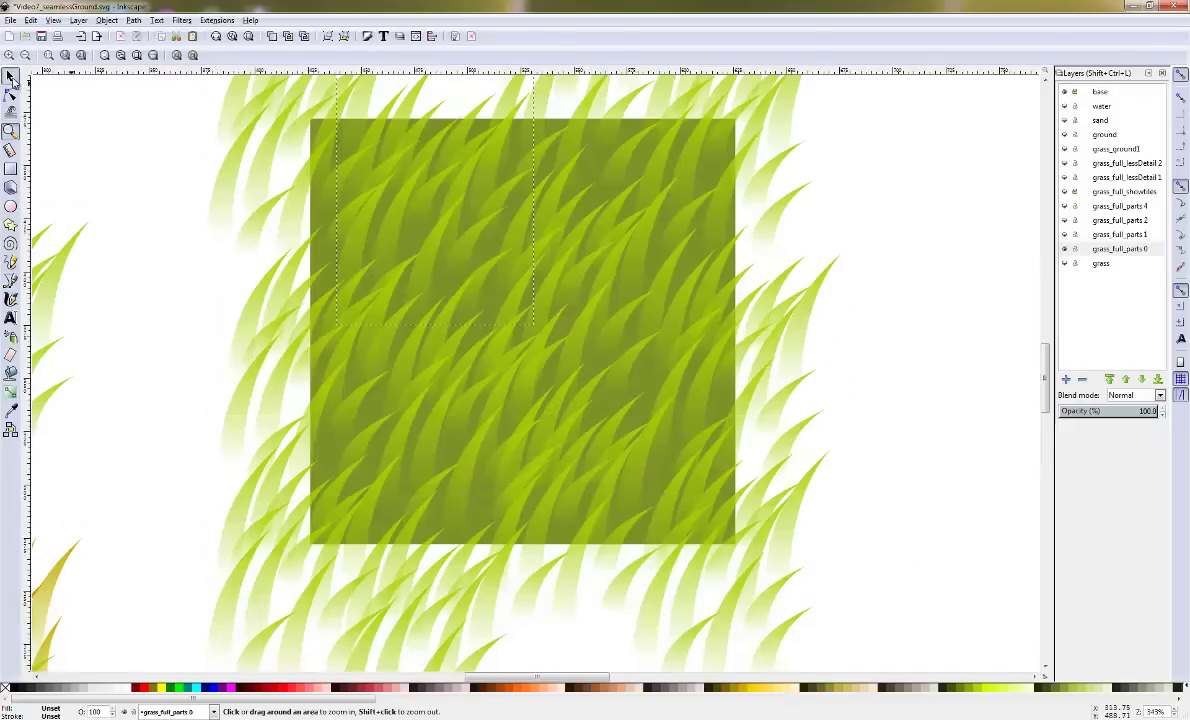
left_click(10, 76)
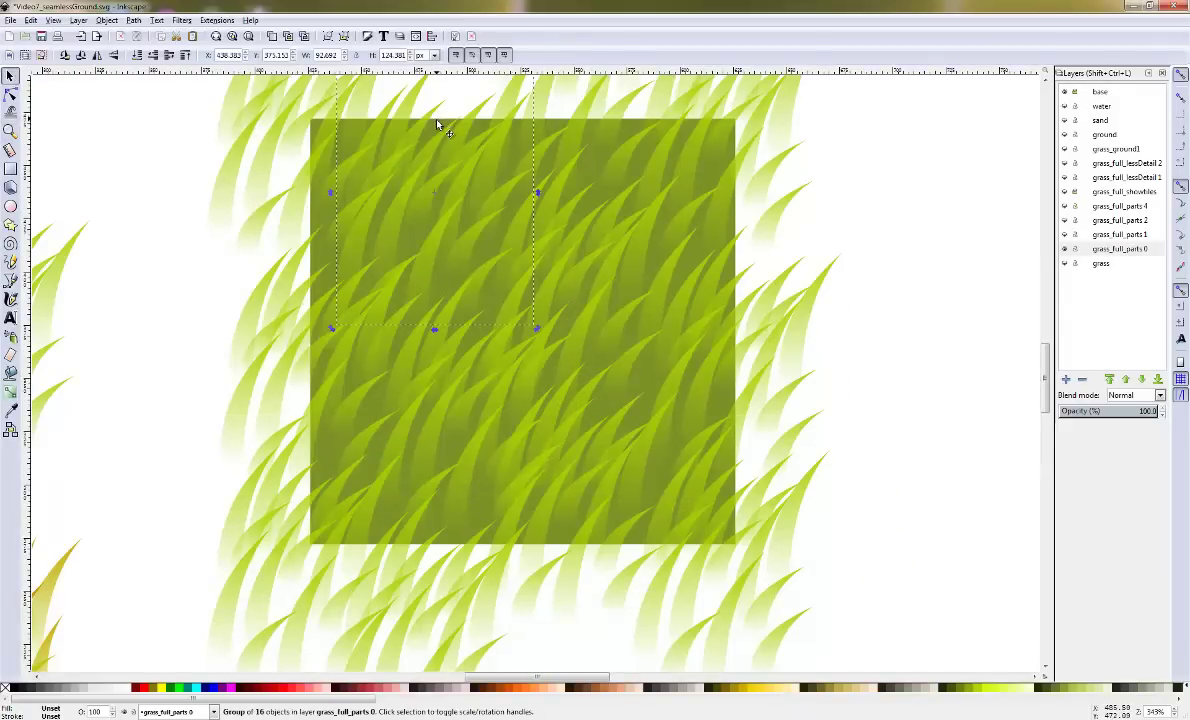
left_click(620, 142)
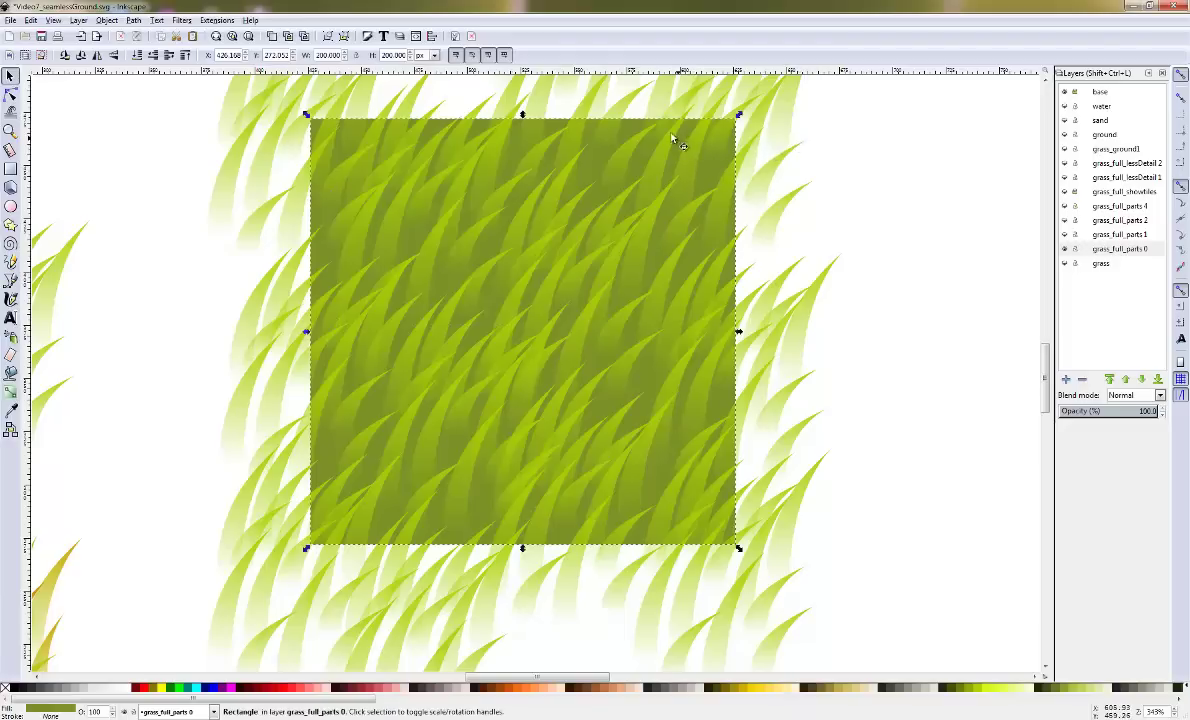
key("5")
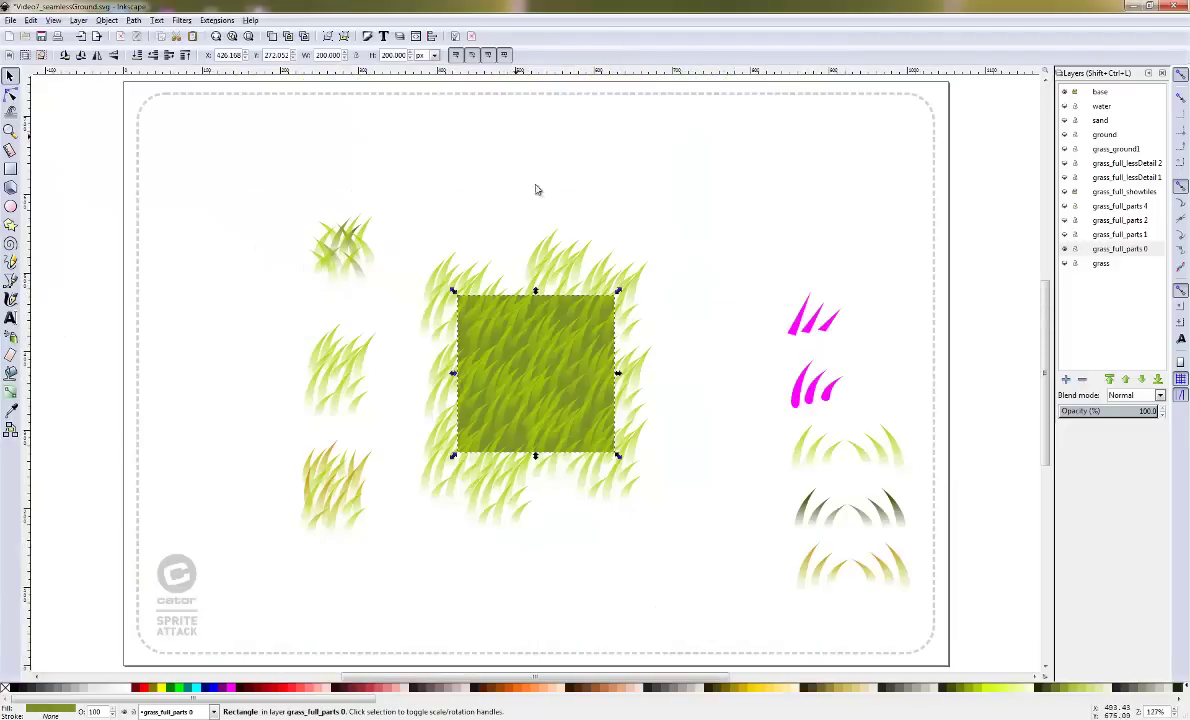
Raise the olive square above the grass and rubber-band select it with all grass pieces
left_click_drag(392, 185, 660, 538)
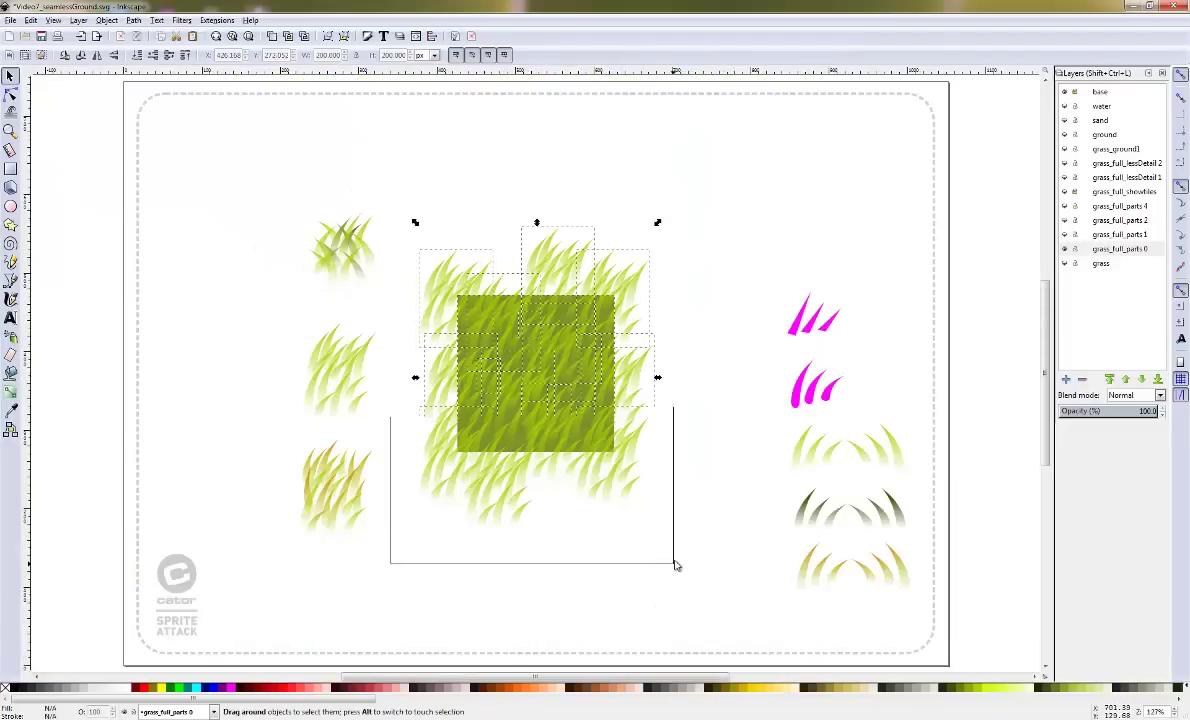
left_click(711, 405)
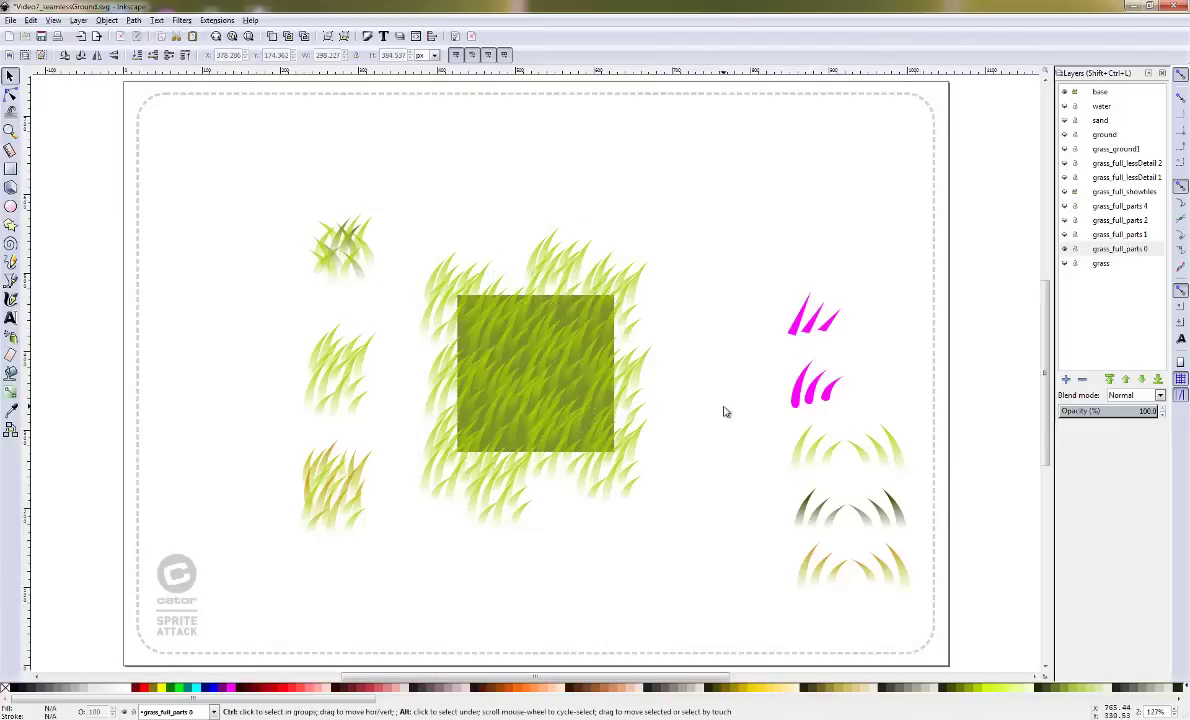
key("ctrl+z")
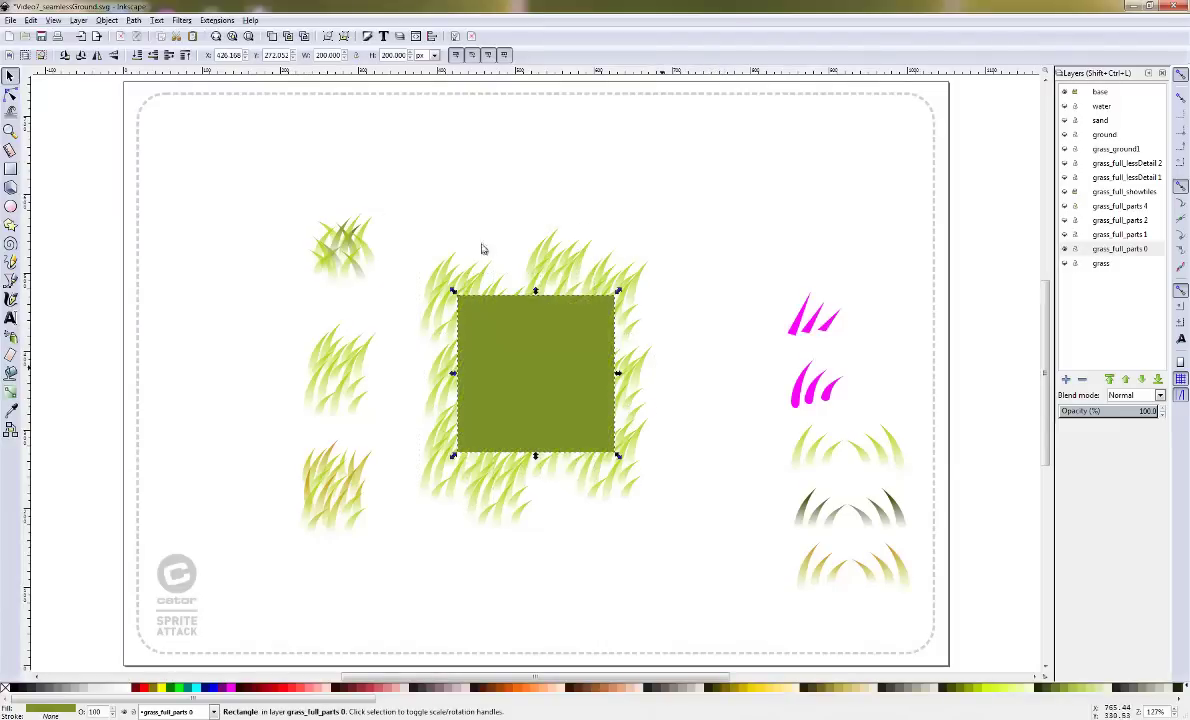
left_click(400, 167)
left_click_drag(400, 167, 690, 578)
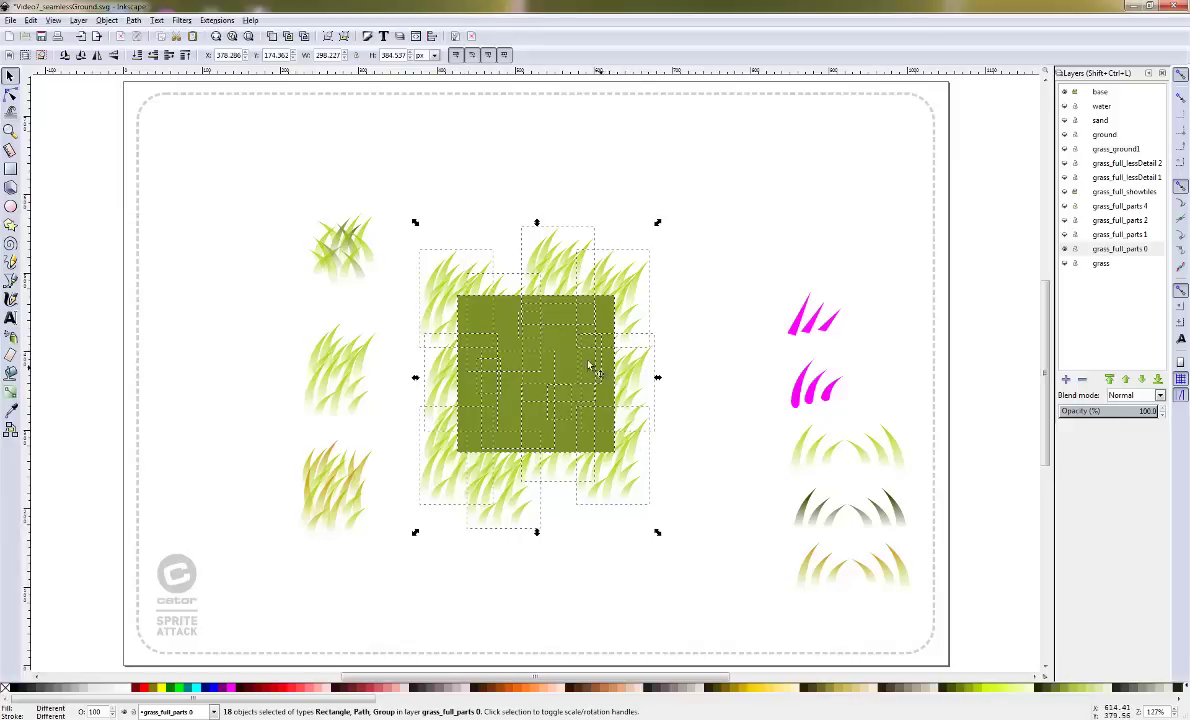
Clip the grass pieces to the olive square with Object > Clip > Set
left_click(107, 20)
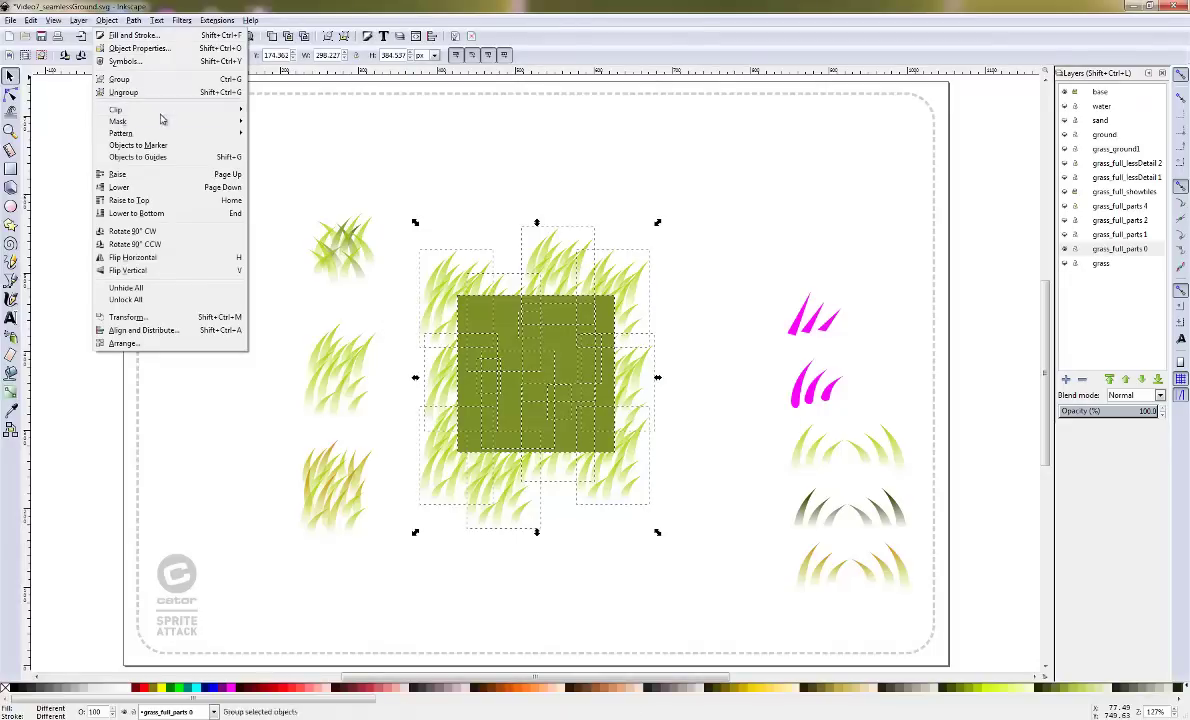
mouse_move(150, 118)
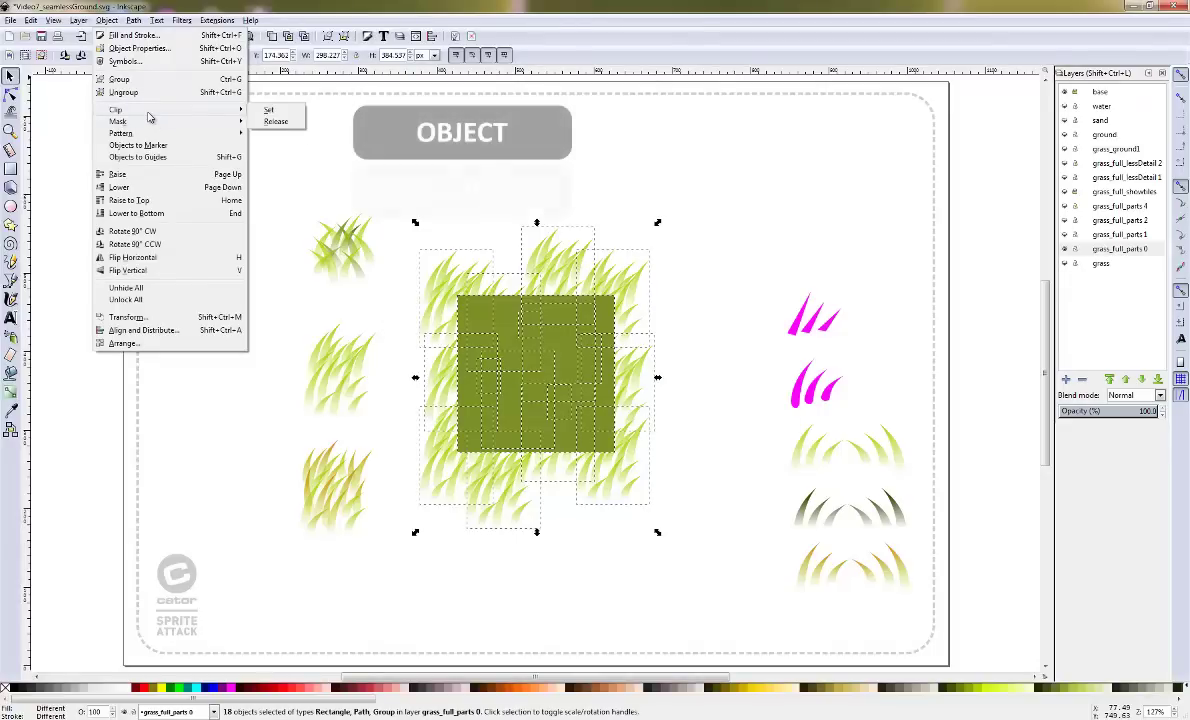
left_click(269, 110)
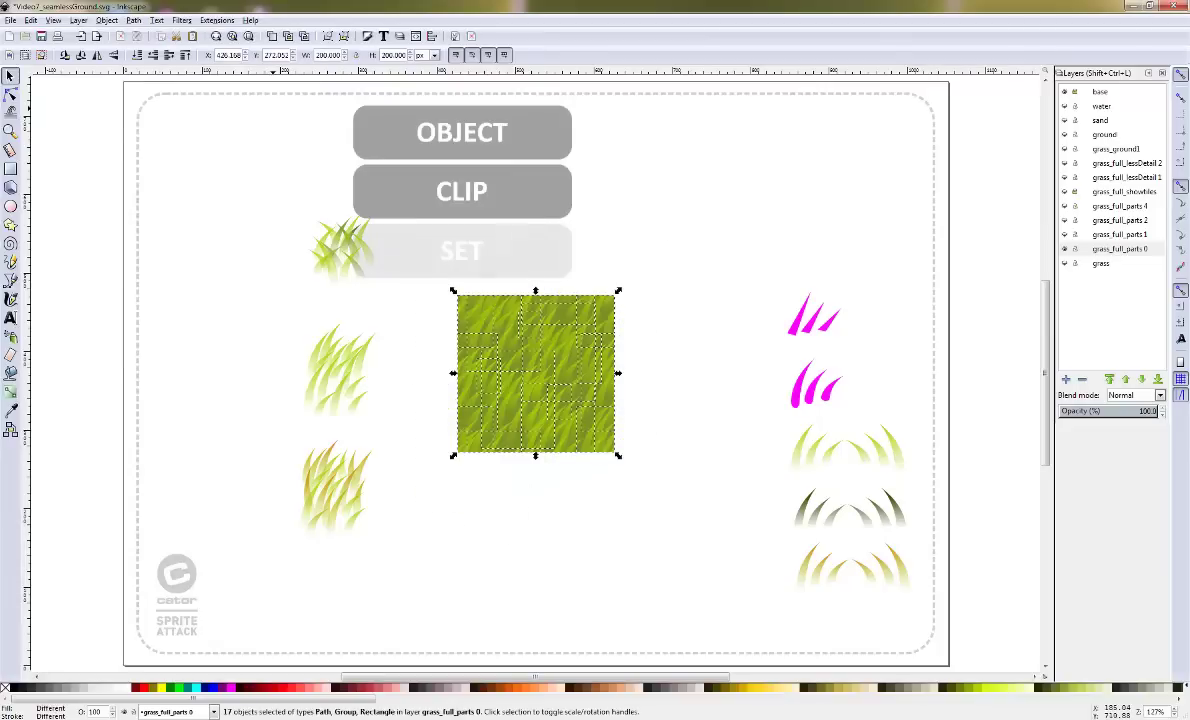
Inspect the clipped result and rubber-band select all parts of the grass tile
left_click(528, 589)
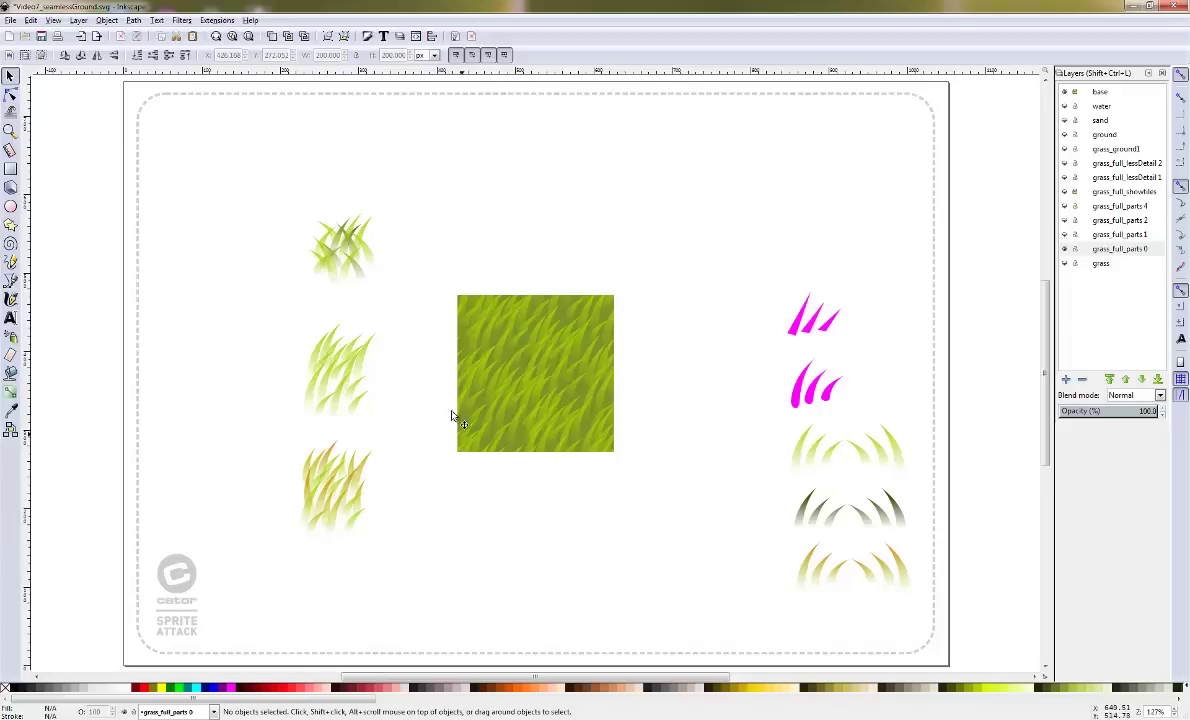
left_click(488, 353)
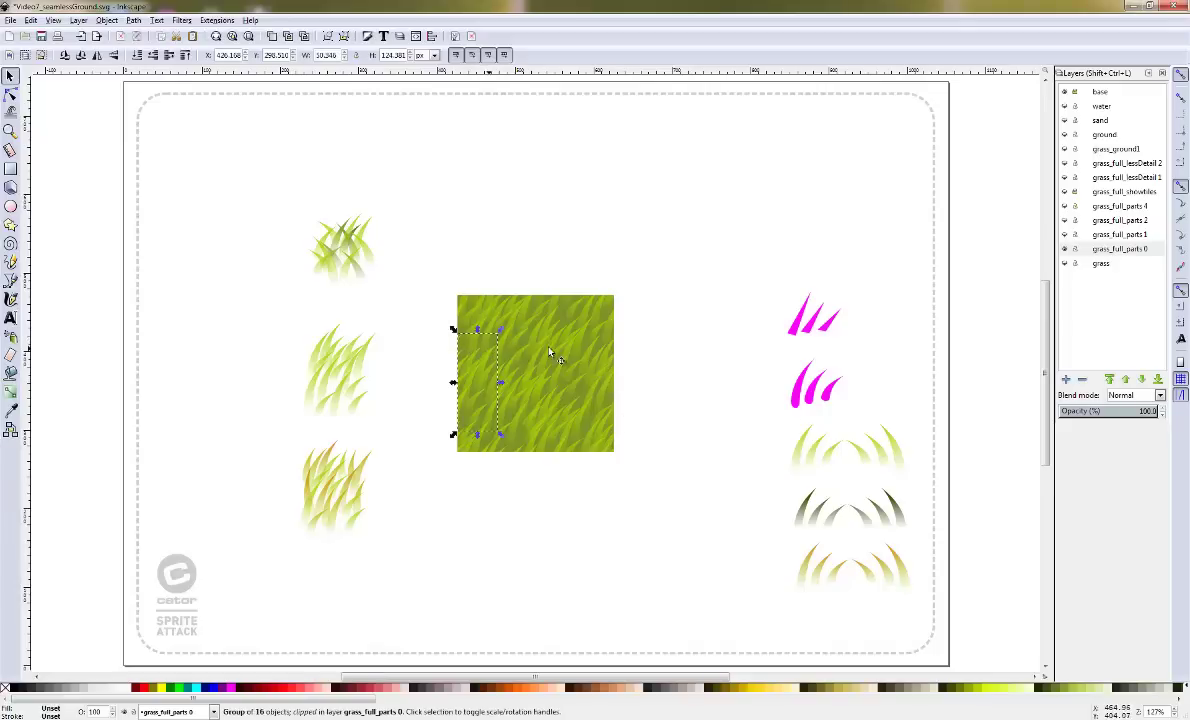
left_click(700, 250)
left_click_drag(676, 225, 393, 512)
Group the clipped tile and add copies 200 px above and below it
left_click_drag(368, 192, 655, 508)
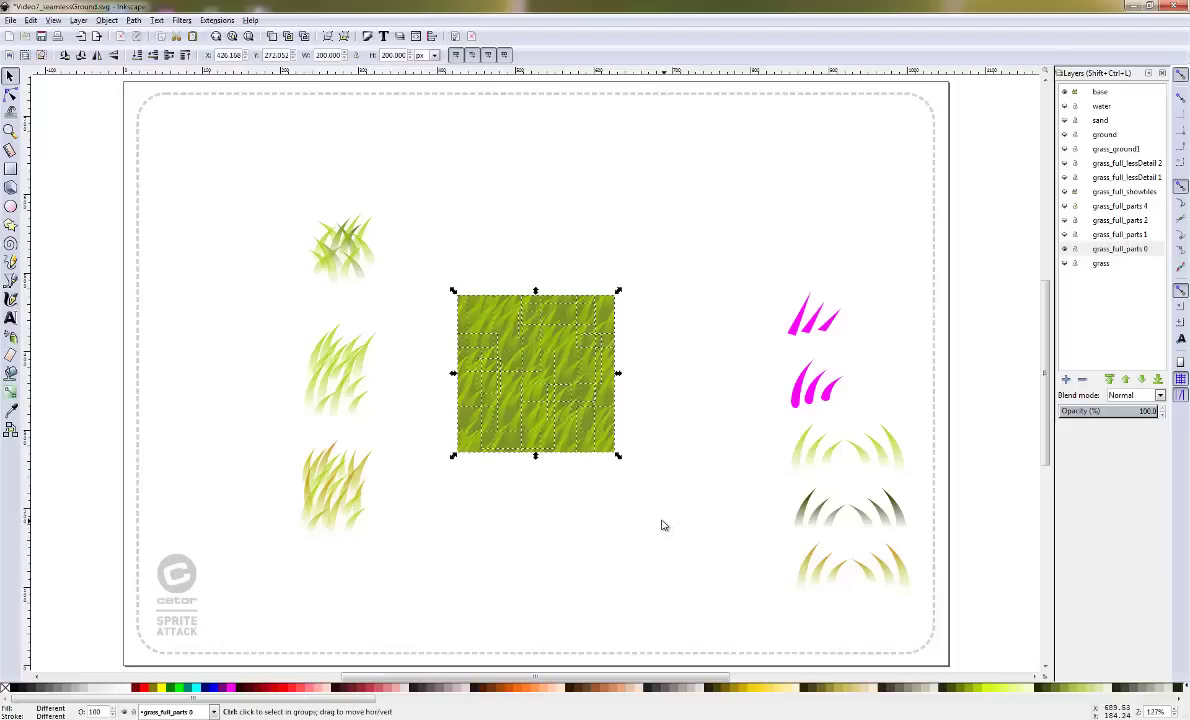
key("ctrl+g")
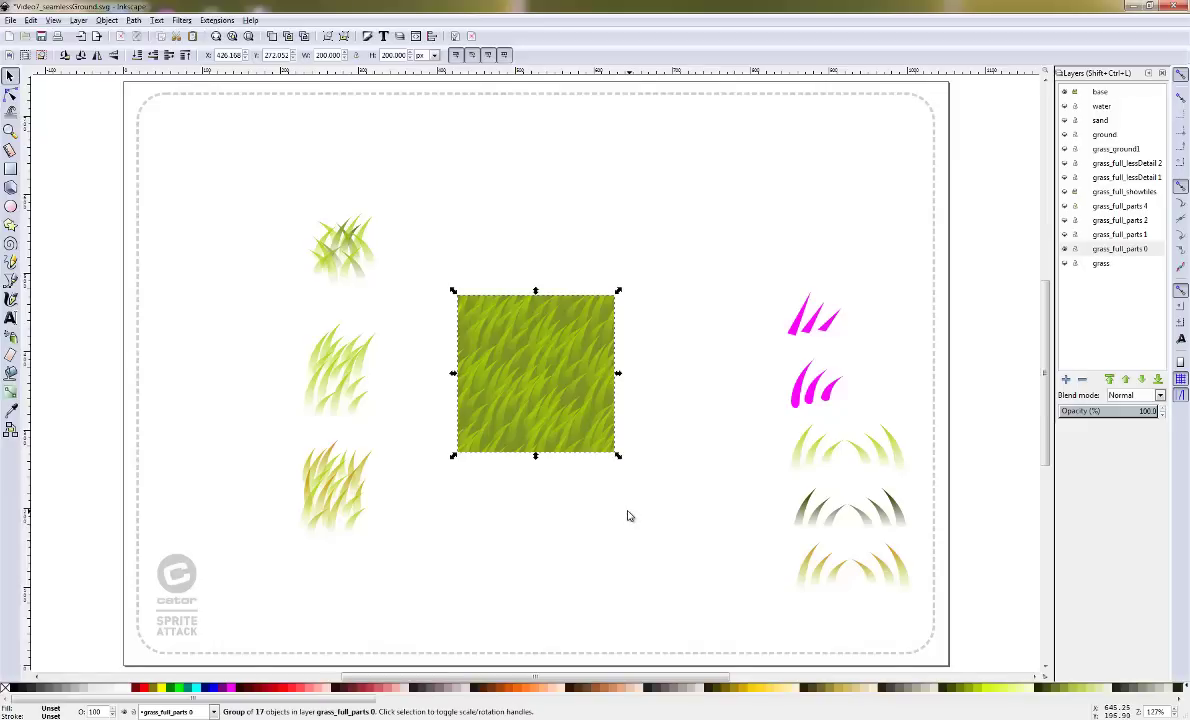
key("ctrl+d")
key("Up")
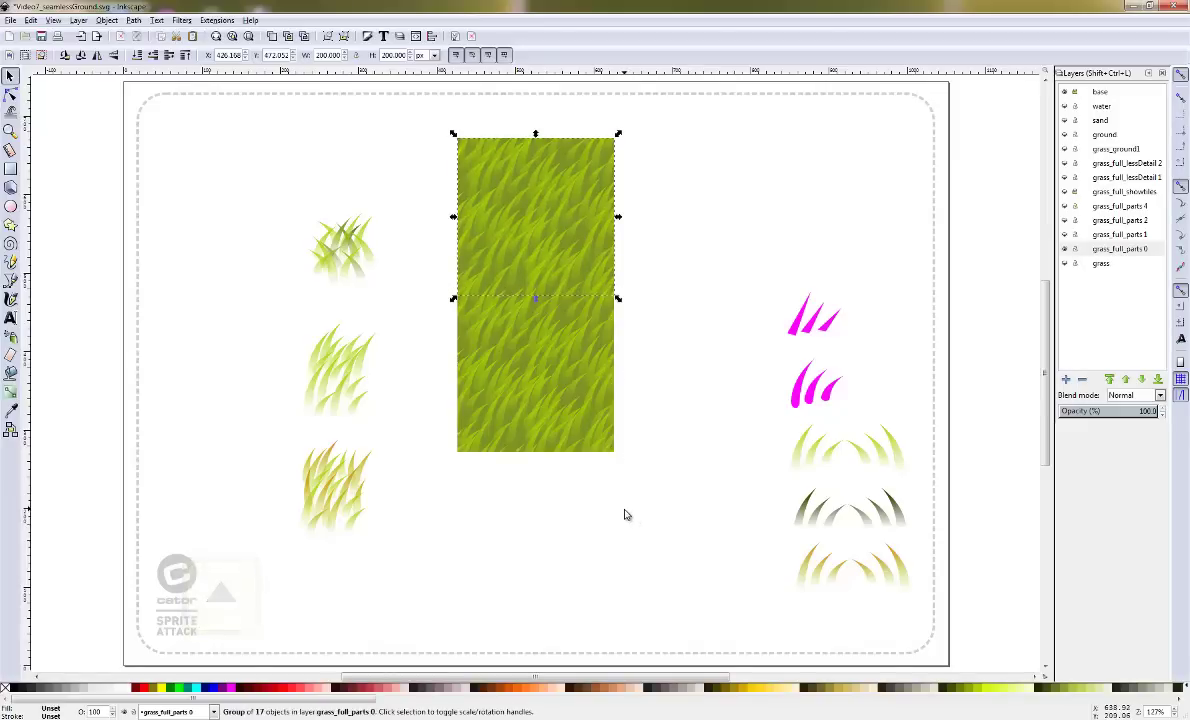
key("Down")
key("Down")
Duplicate the three-tile column to the left and right, completing a 3x3 grid
left_click(588, 376, "shift")
left_click(570, 247, "shift")
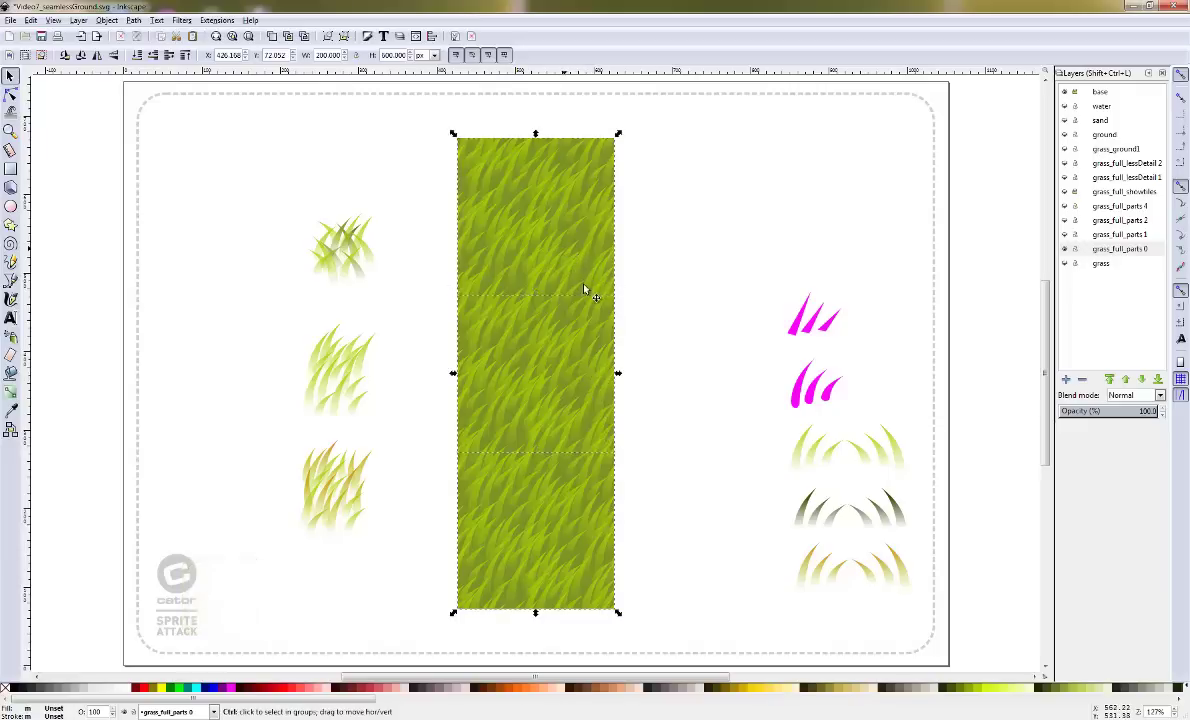
key("ctrl+d")
key("Left")
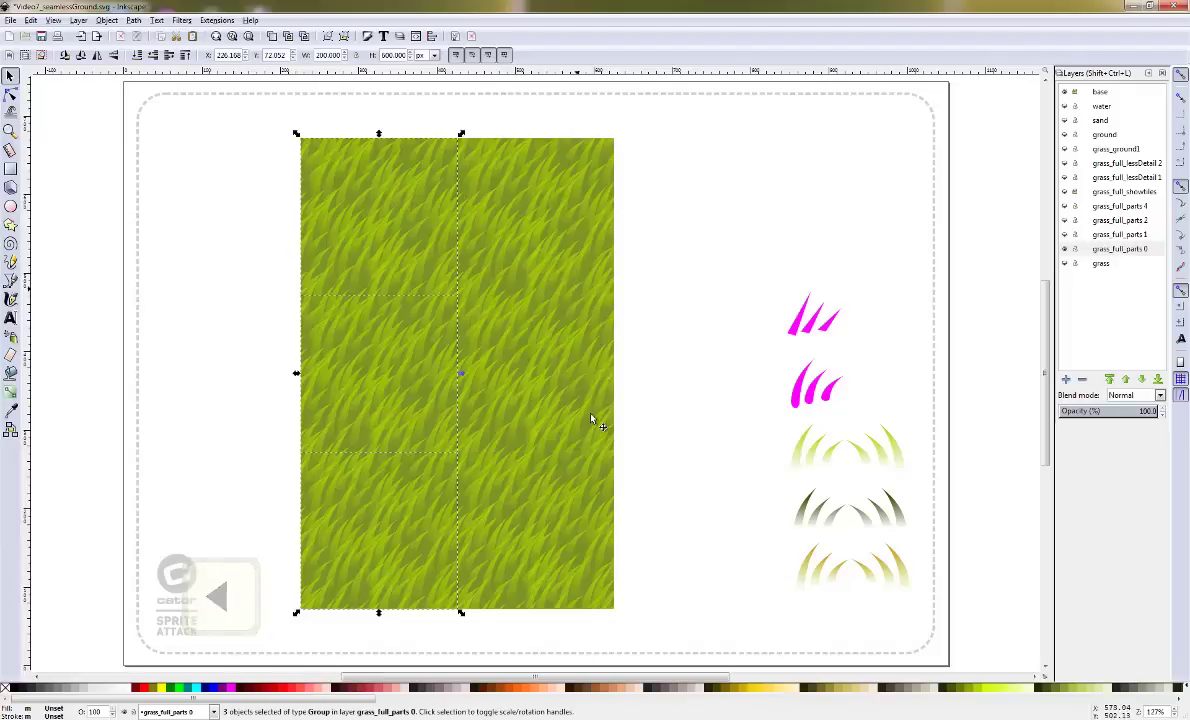
key("Right")
key("Right")
key("Right")
key("Left")
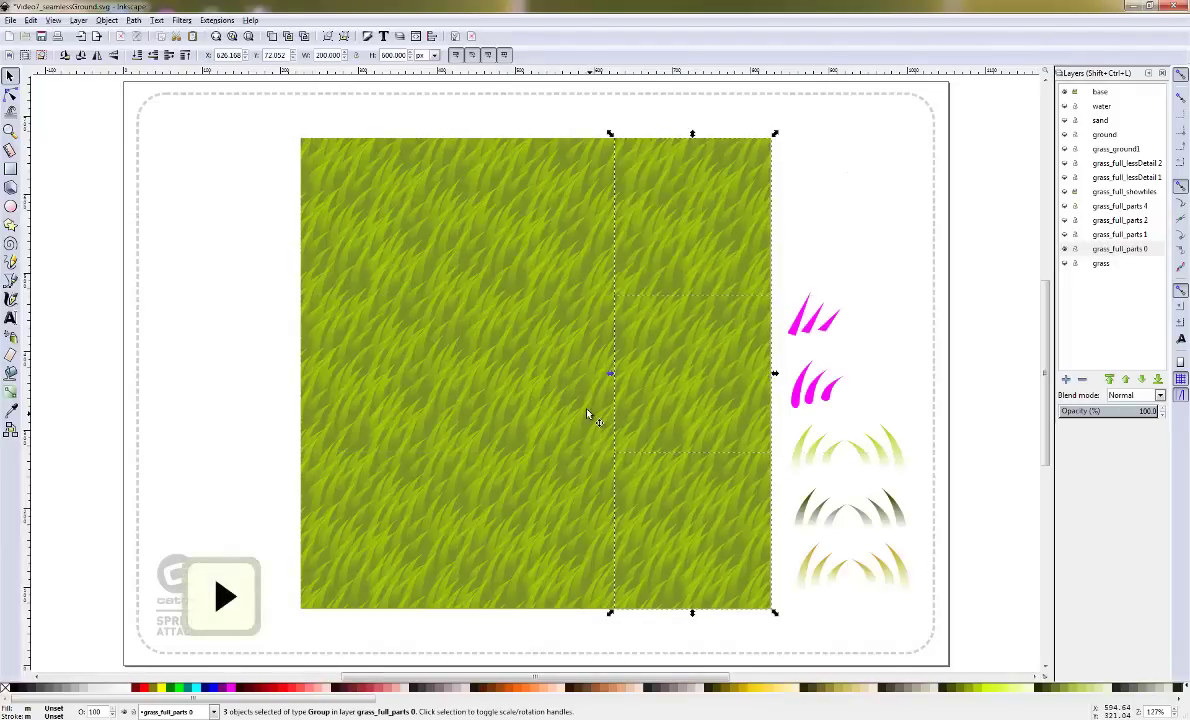
left_click(809, 165)
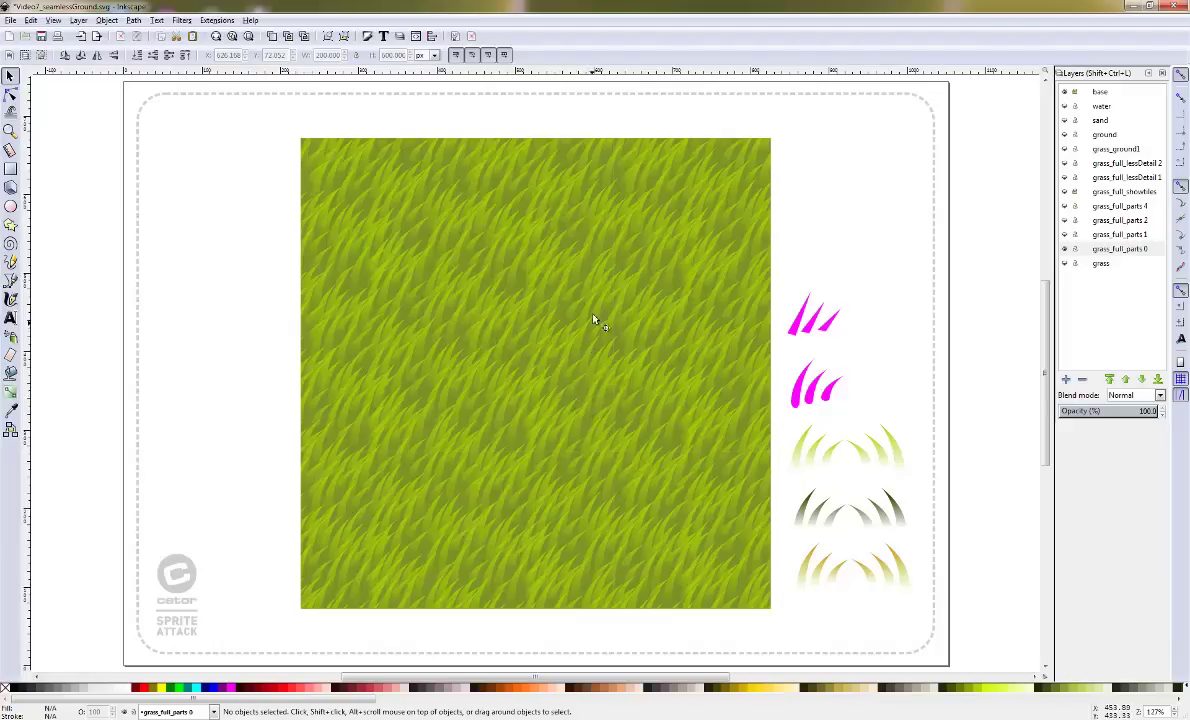
Select the original centre grass tile in the grid
left_click(564, 395)
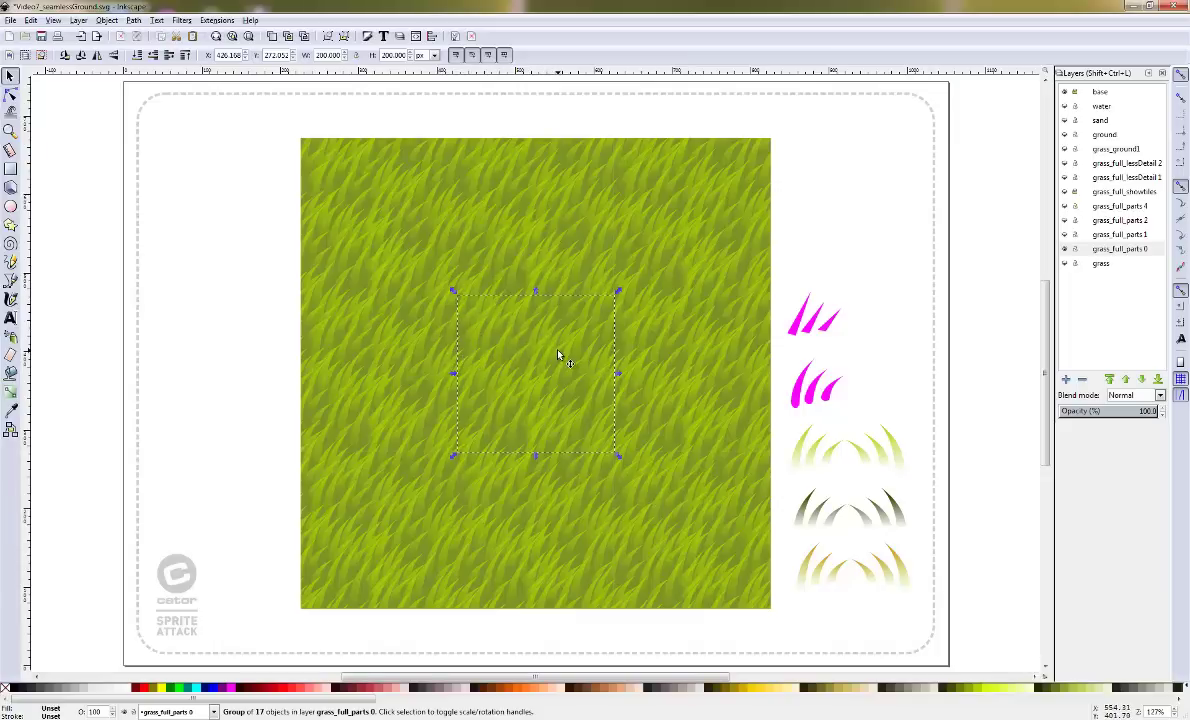
Open PNG export for the selected tile and set the export width to 514 px
left_click(13, 20)
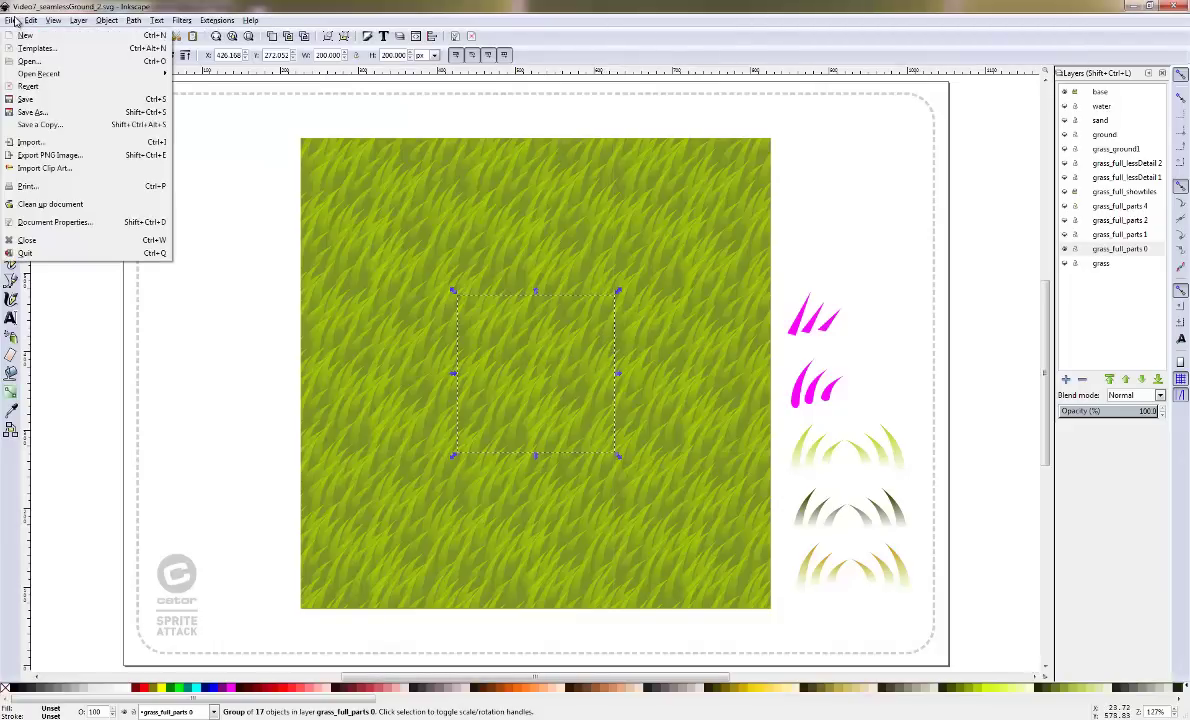
left_click(50, 155)
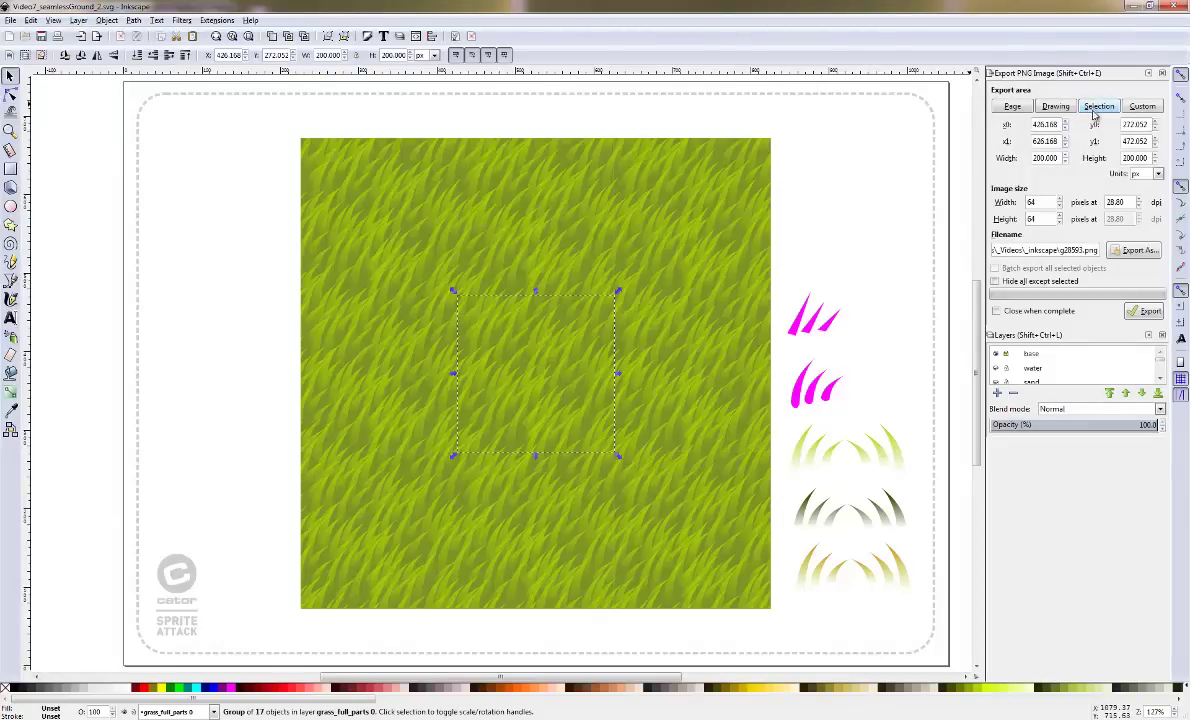
double_click(1048, 206)
type("512")
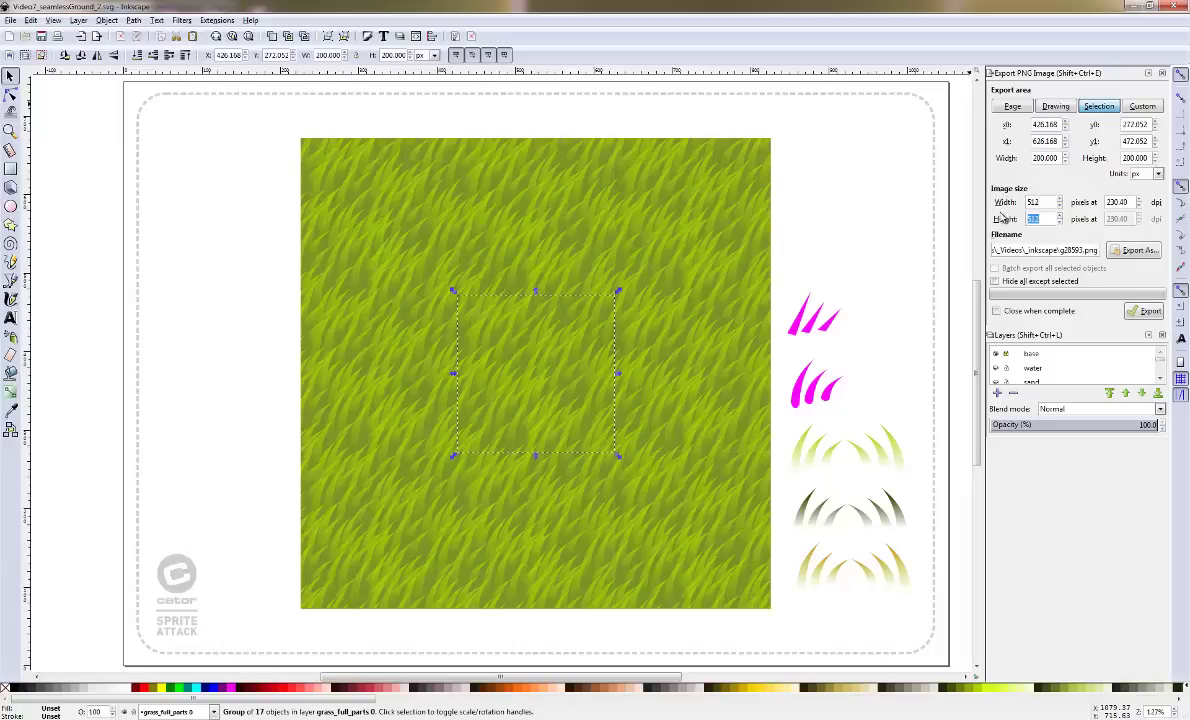
key("Tab")
double_click(1035, 204)
left_click(1045, 203)
left_click(1060, 200)
left_click(1060, 200)
Name the export file grass.png and export the tile
double_click(1082, 250)
type("grass")
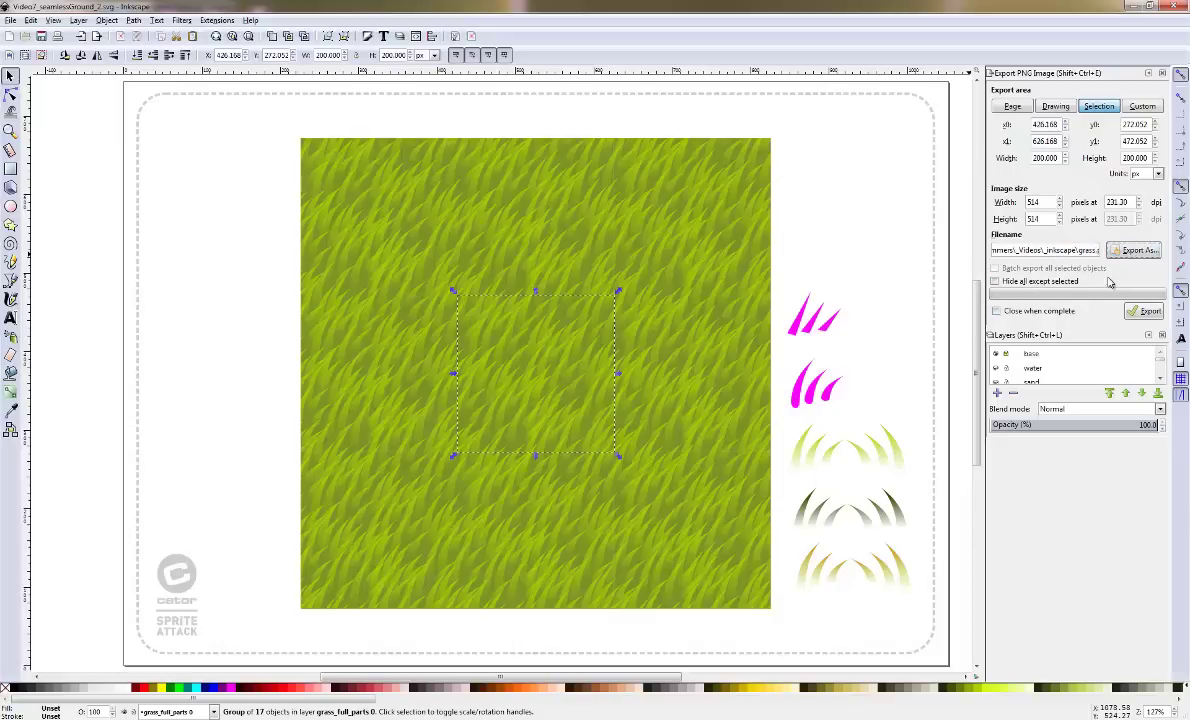
left_click(1143, 311)
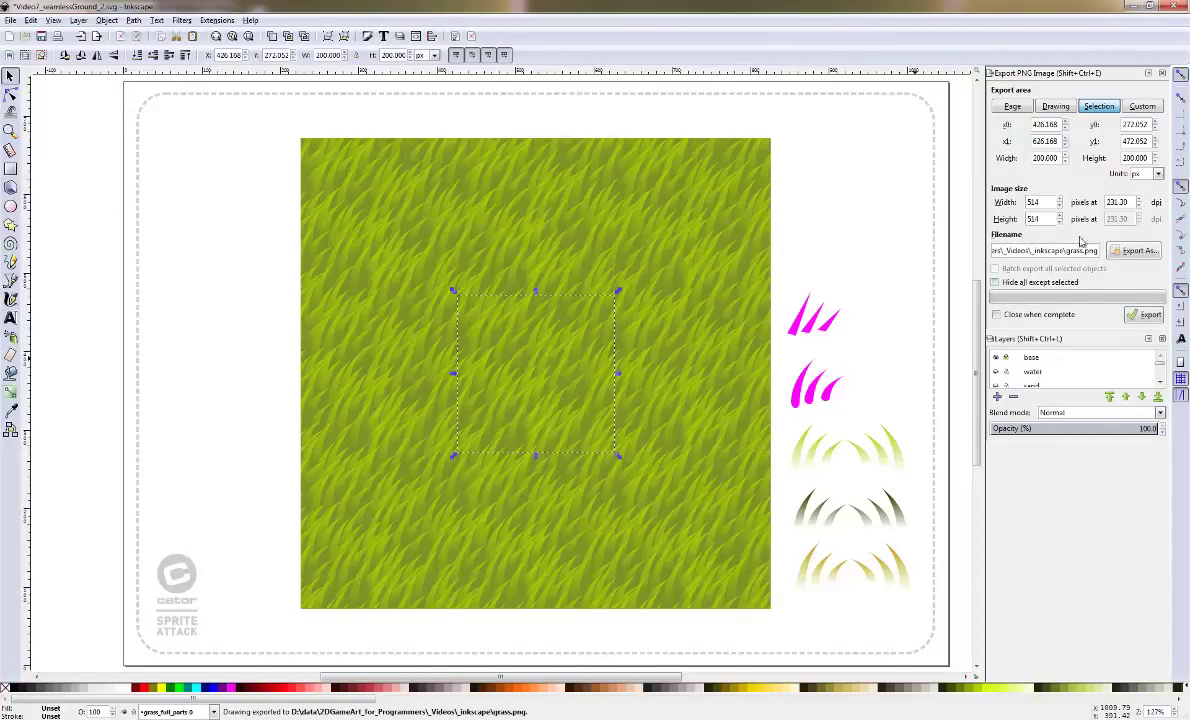
Open grass.png from the export folder in Windows Photo Viewer and maximize the viewer
left_click(1137, 250)
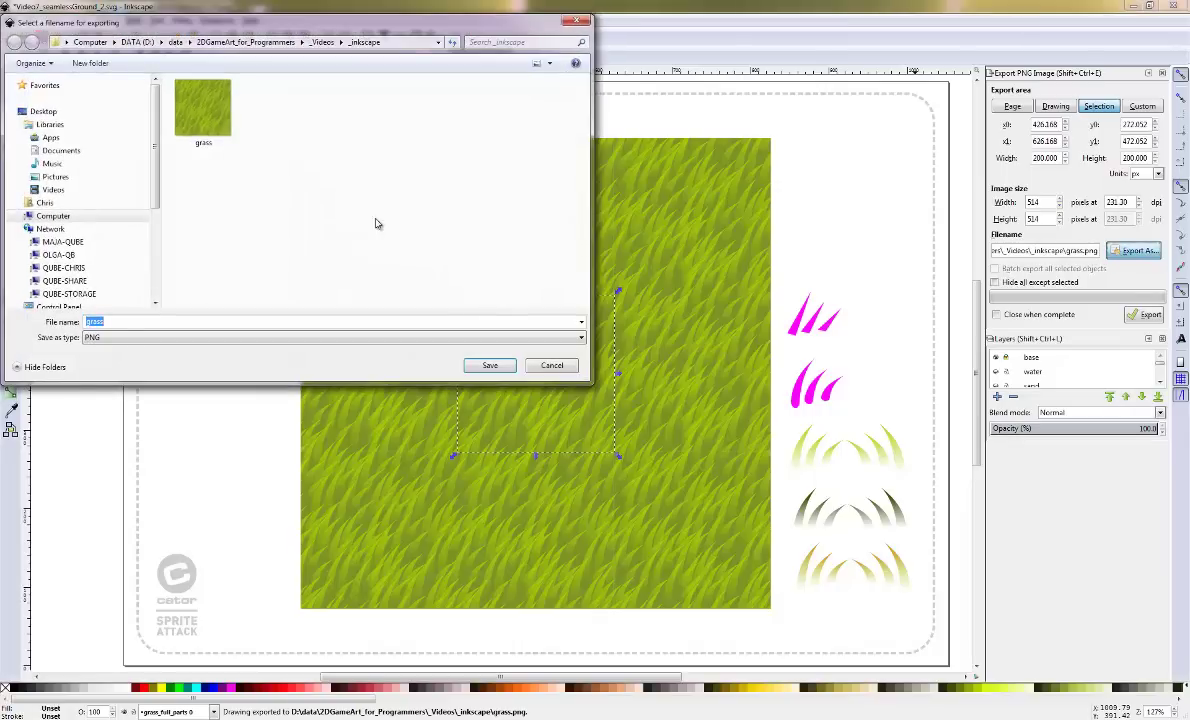
left_click(205, 112)
left_click_drag(754, 237, 420, 227)
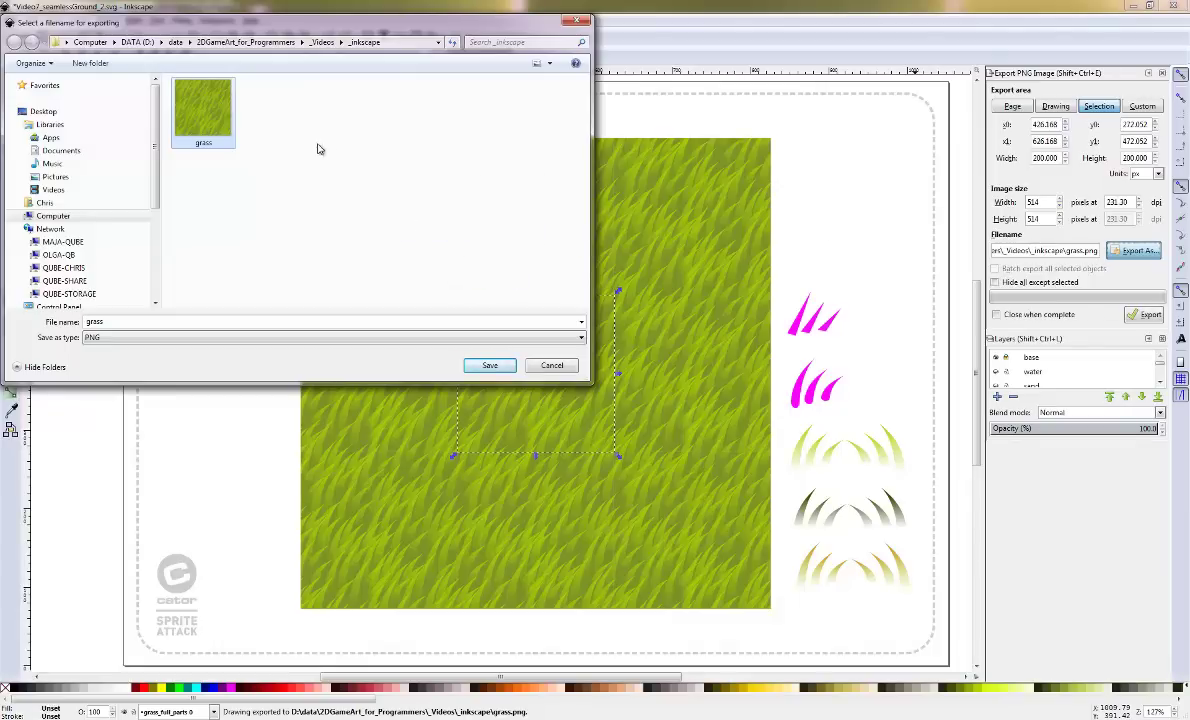
right_click(207, 106)
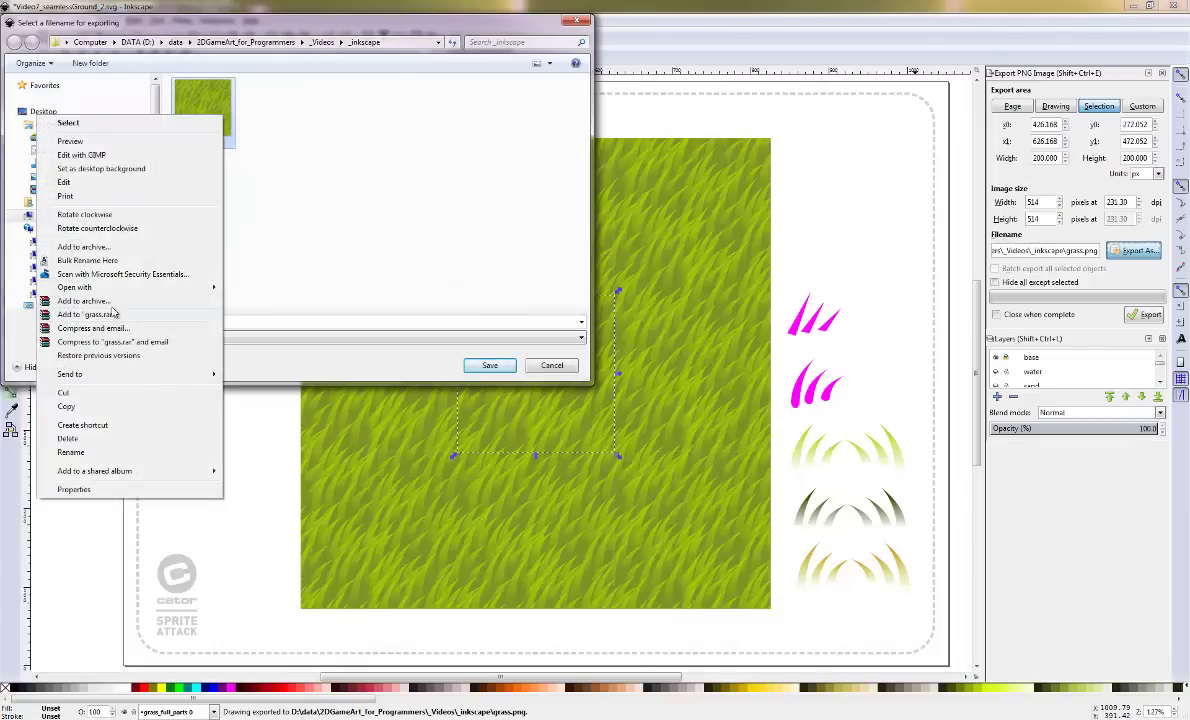
mouse_move(102, 285)
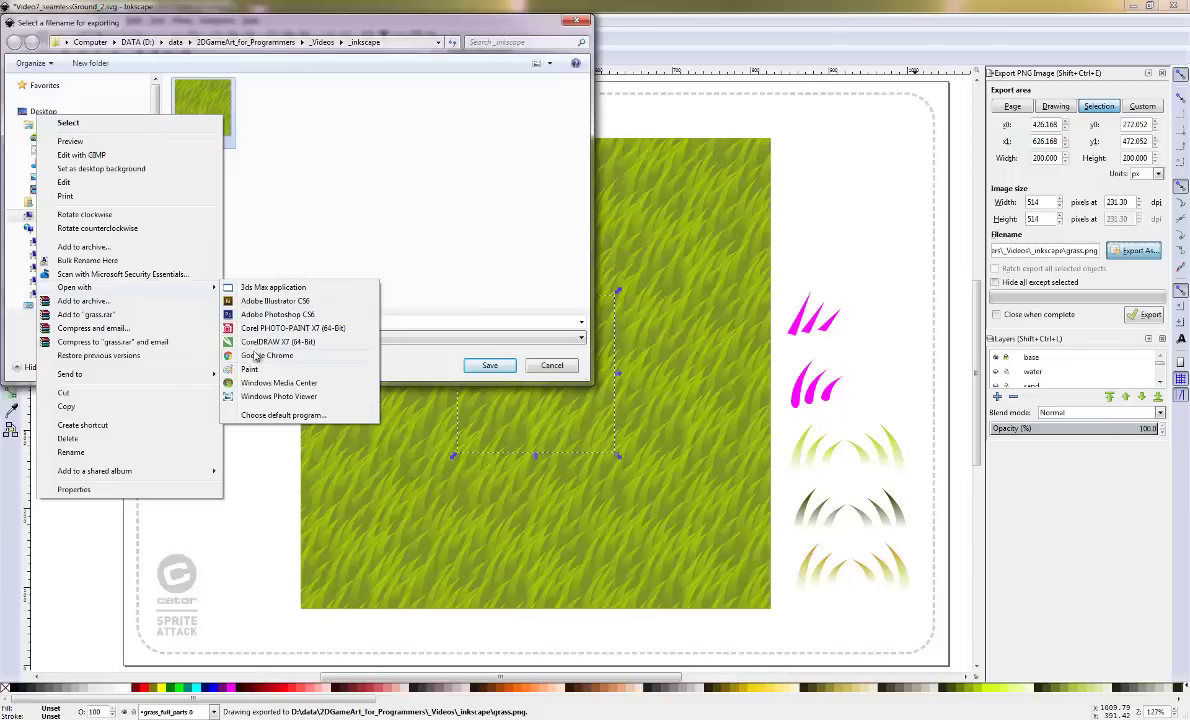
left_click(266, 397)
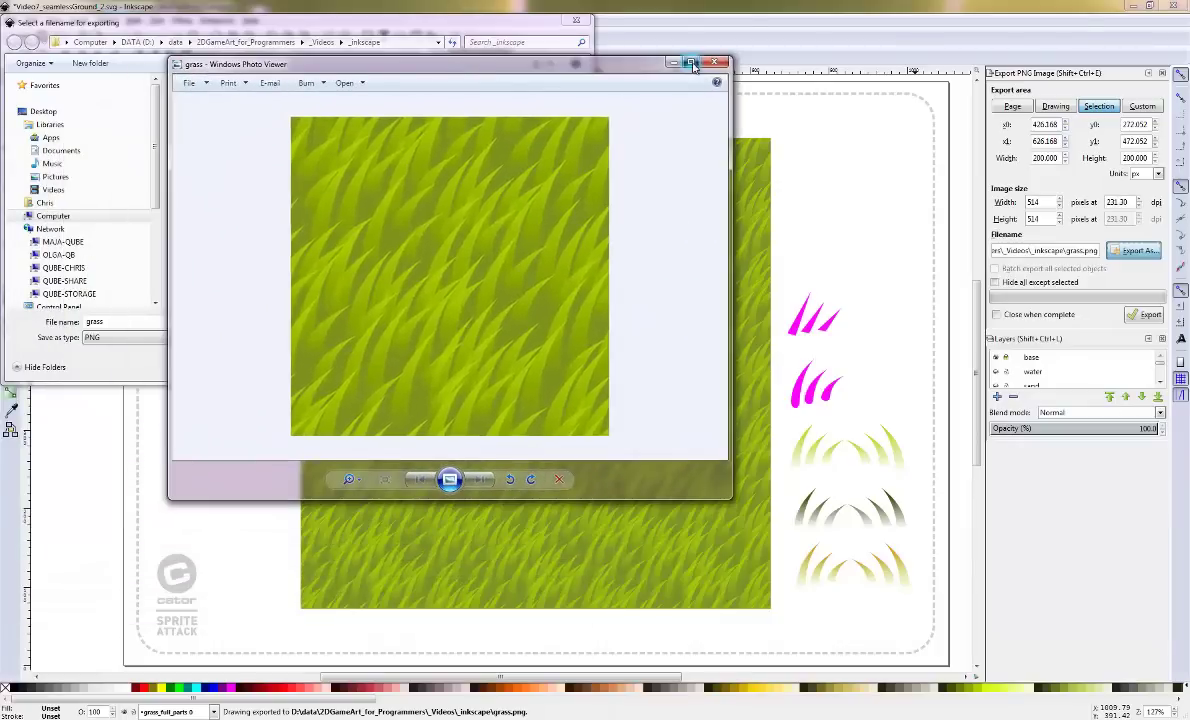
left_click(691, 63)
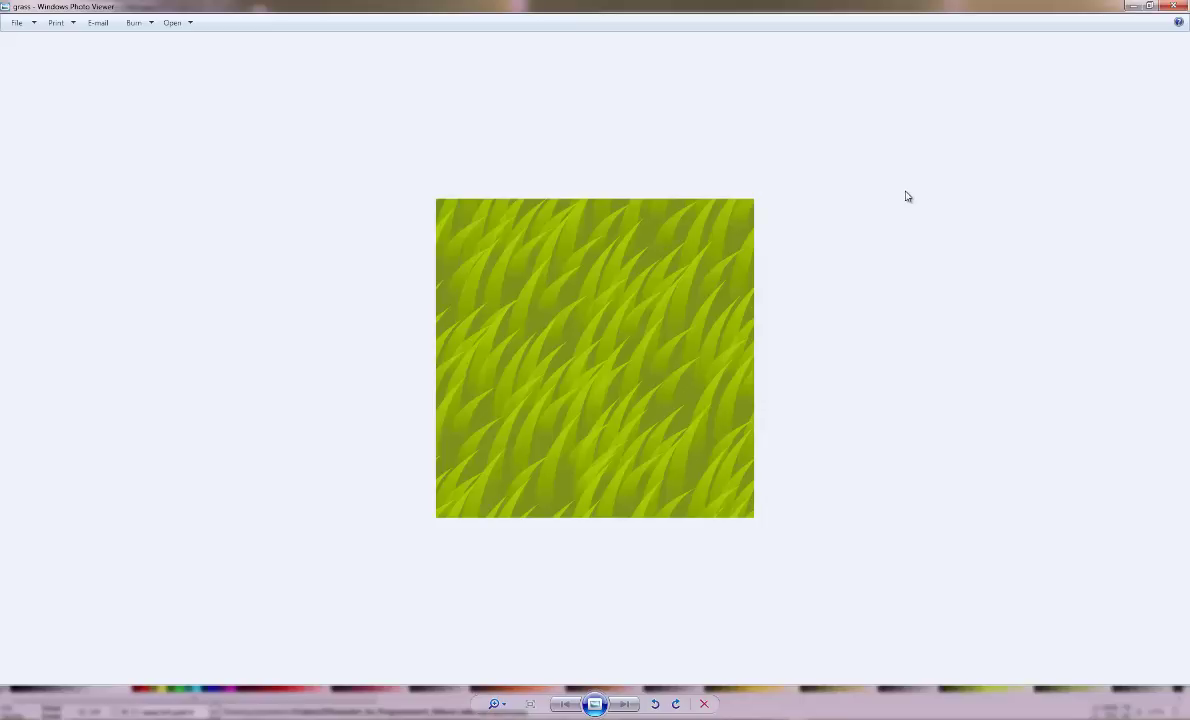
Close Windows Photo Viewer showing grass.png
left_click(1164, 8)
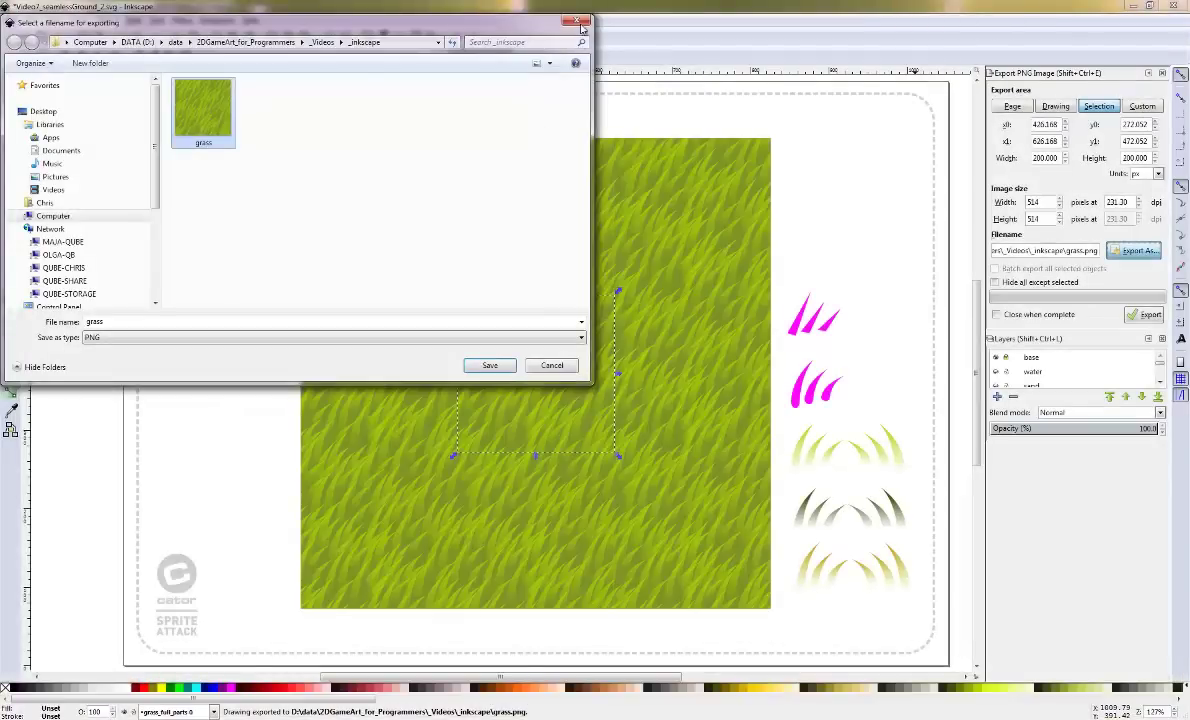
Dismiss the 'Select a filename for exporting' chooser to return to the tiled grass canvas
left_click(578, 22)
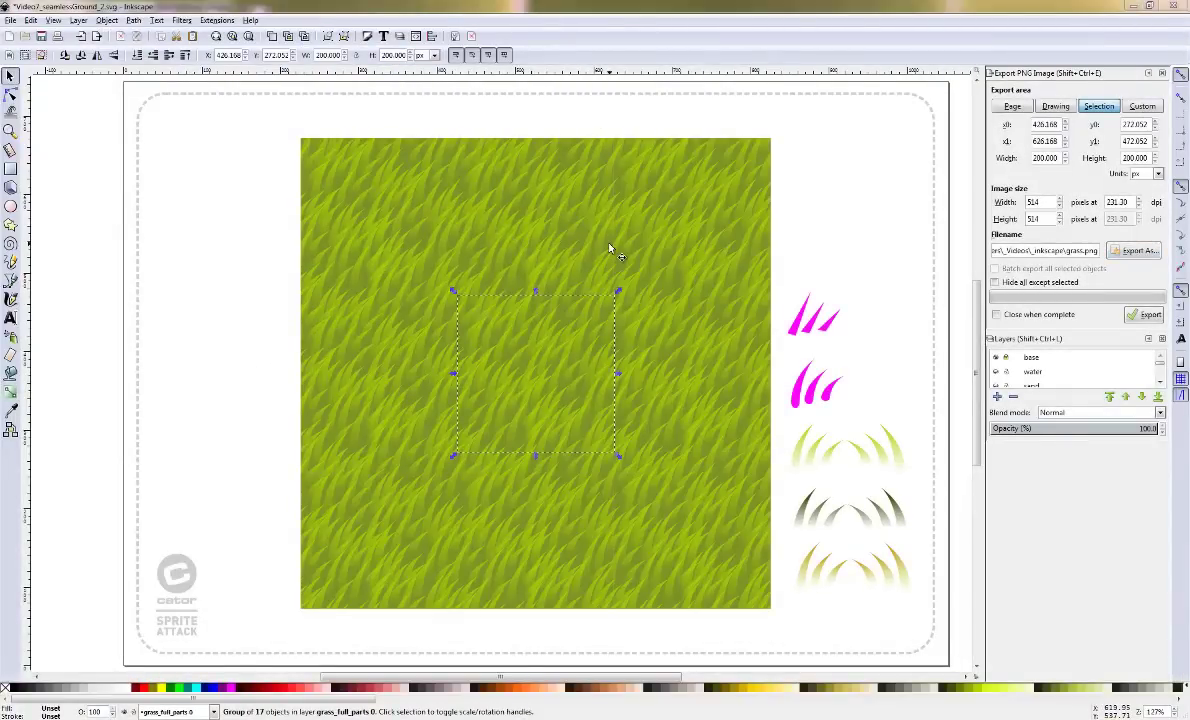